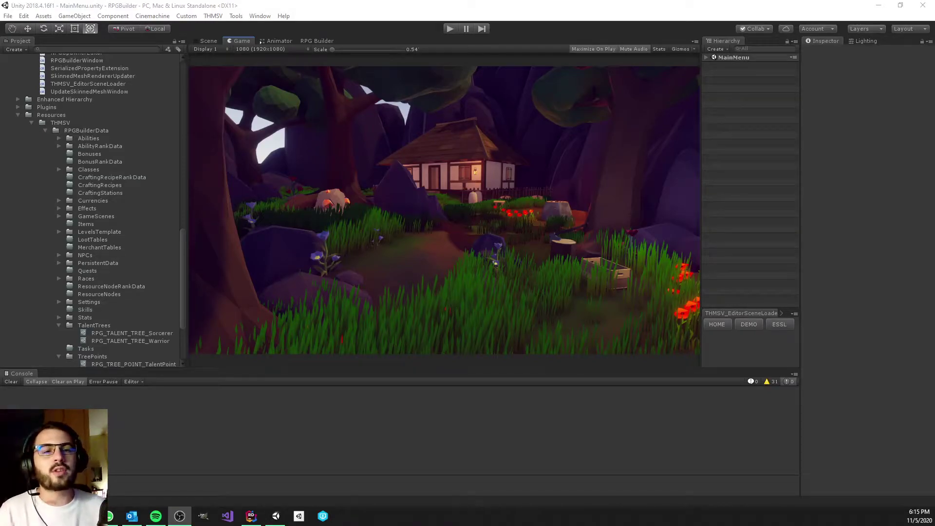
# Step: Open the General items section of RPG Builder and name the new item Trainee Axe
pyautogui.click(278, 215)
pyautogui.click(317, 41)
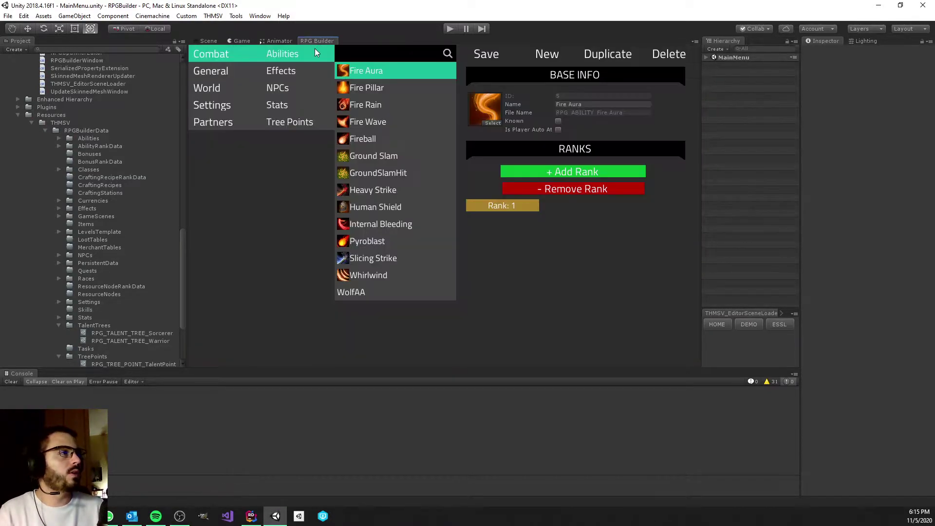
pyautogui.click(222, 71)
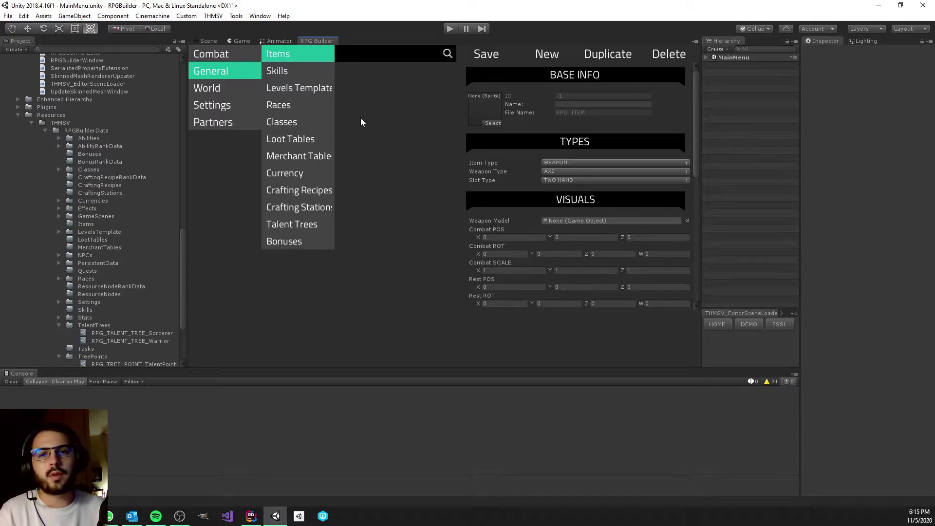
pyautogui.click(562, 104)
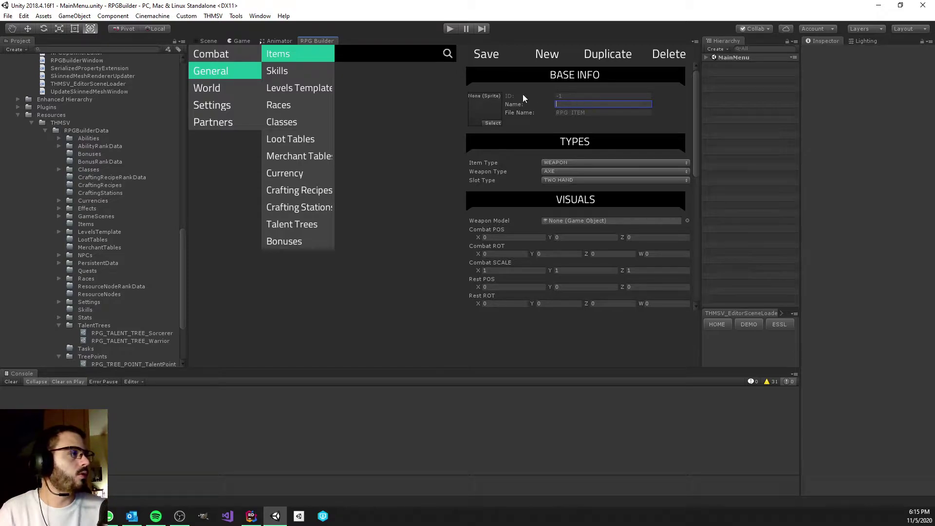
pyautogui.write('Trainee Axe')
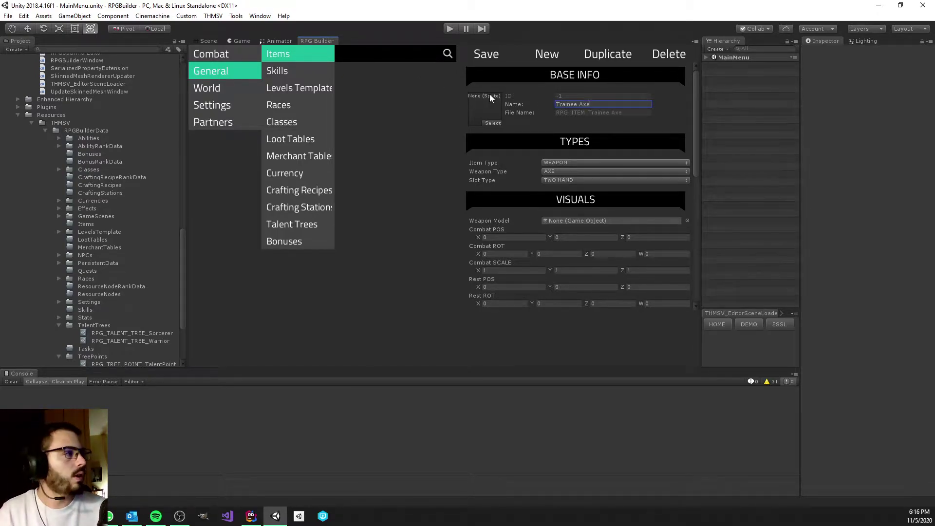
# Step: Search the sprites for axe and assign the great axe sprite with the green background as the item's icon
pyautogui.click(492, 123)
pyautogui.write('axe')
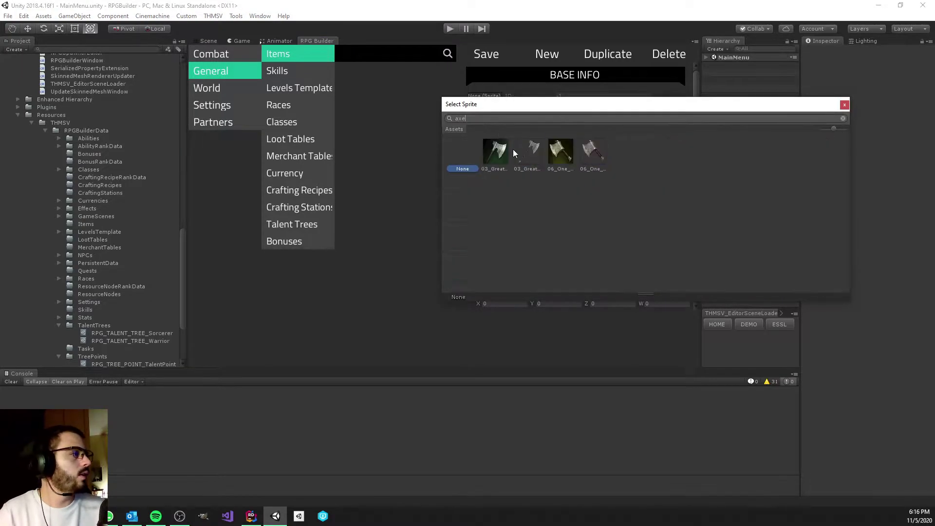
pyautogui.doubleClick(513, 149)
# Step: Check the options for item type, weapon type and slot type, keeping WEAPON, AXE and TWO HAND
pyautogui.click(567, 161)
pyautogui.click(495, 169)
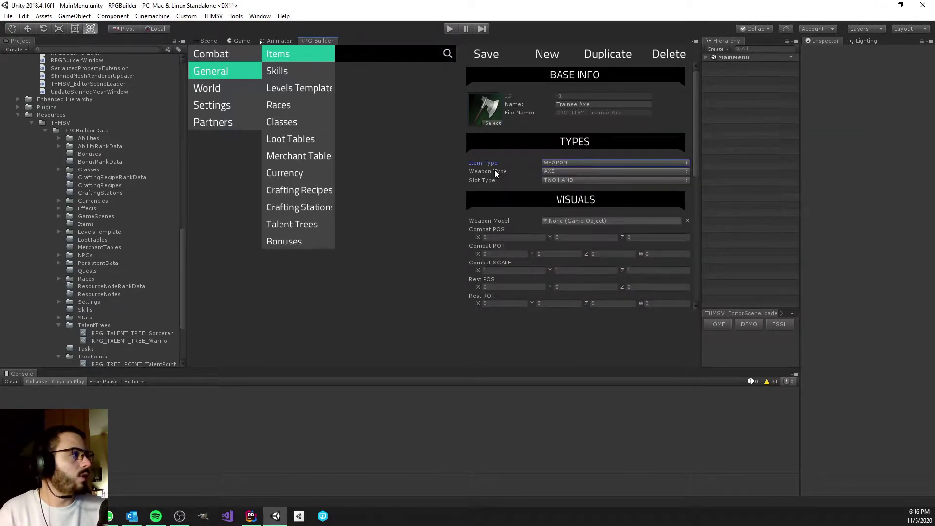
pyautogui.click(551, 172)
pyautogui.click(545, 178)
pyautogui.click(545, 178)
pyautogui.click(533, 167)
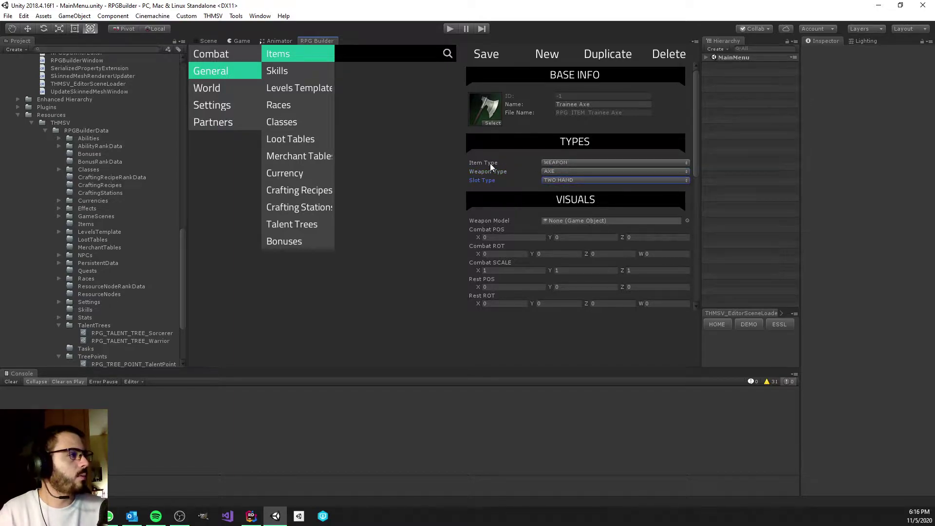
pyautogui.click(560, 162)
pyautogui.click(546, 173)
pyautogui.click(546, 172)
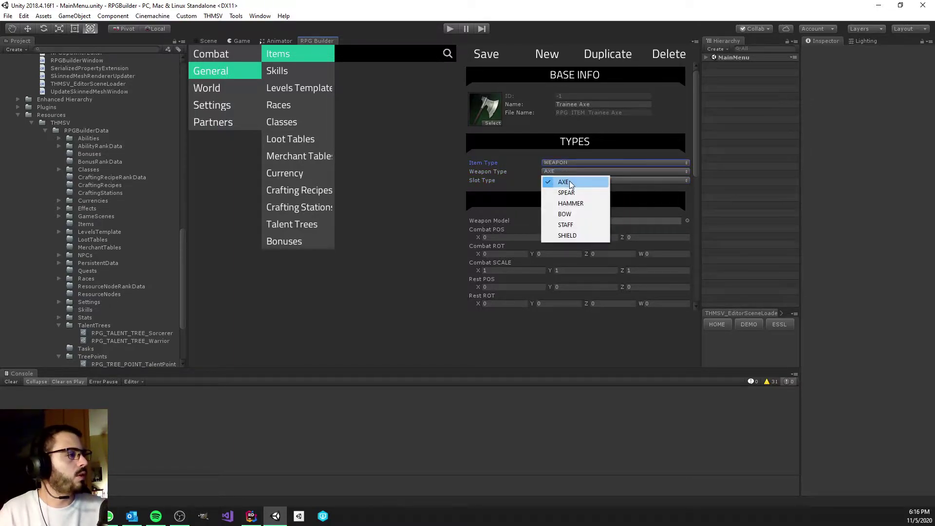
pyautogui.click(558, 179)
pyautogui.click(559, 171)
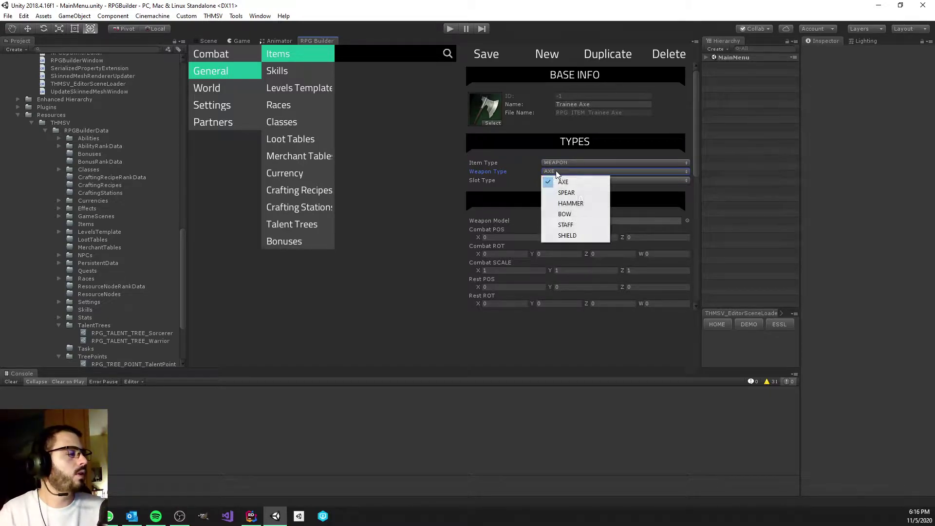
pyautogui.click(557, 181)
# Step: Preview the medieval weapon prefabs in the project and assign PT_Medieval_LongWaraxe_03_c as the item's weapon model
pyautogui.scroll(-3, 527, 184)
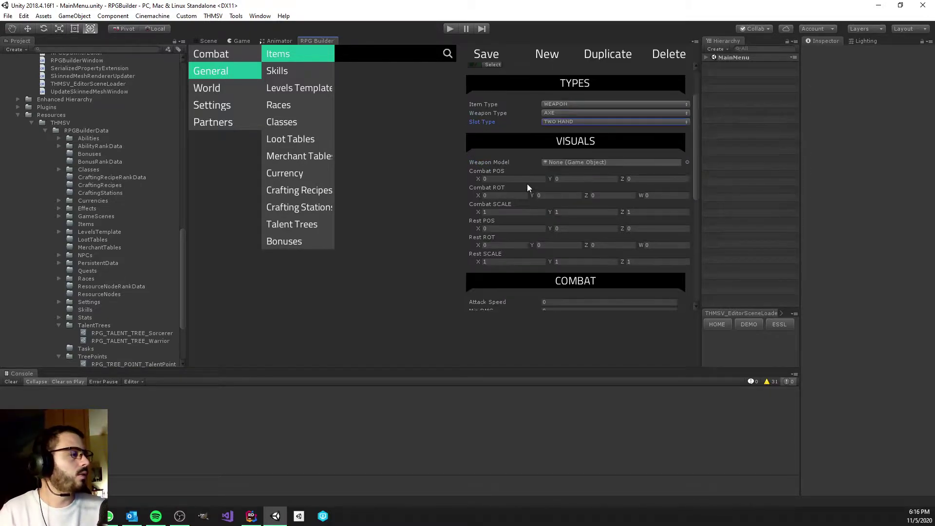
pyautogui.scroll(12, 133, 141)
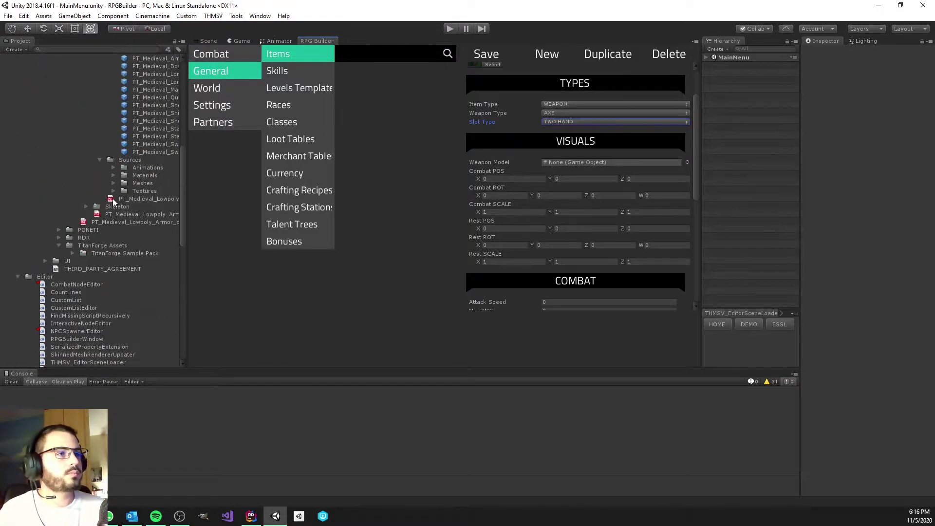
pyautogui.scroll(6, 97, 195)
pyautogui.click(155, 220)
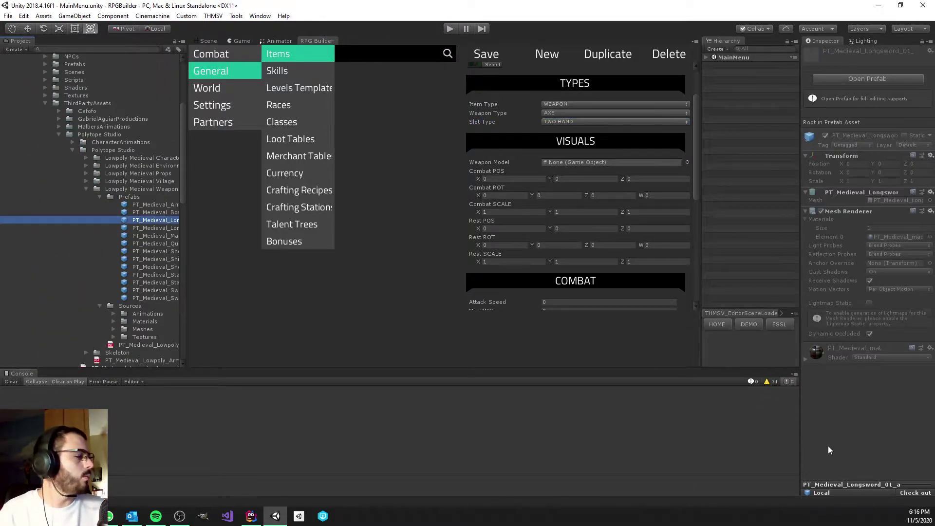
pyautogui.moveTo(853, 484); pyautogui.dragTo(838, 331)
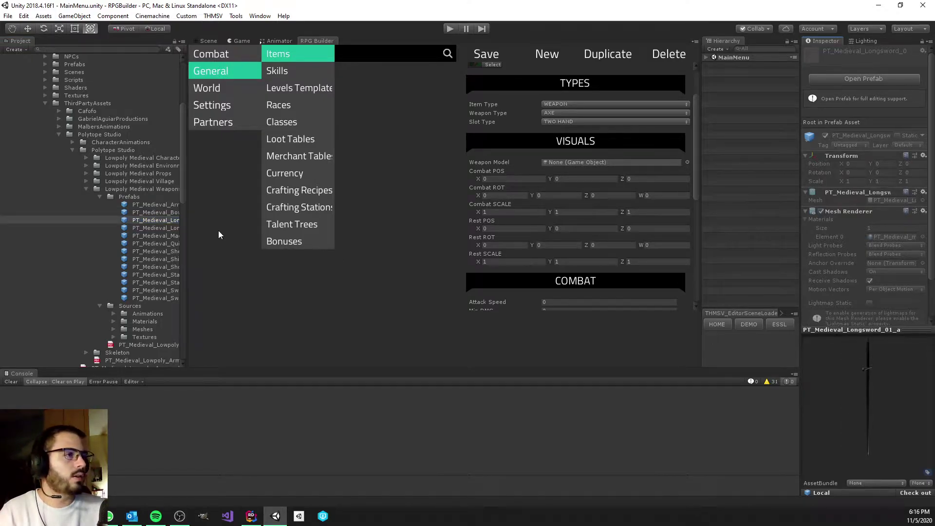
pyautogui.click(156, 228)
pyautogui.moveTo(867, 399)
pyautogui.mouseDown()
pyautogui.moveTo(899, 404)
pyautogui.moveTo(875, 397)
pyautogui.mouseUp()
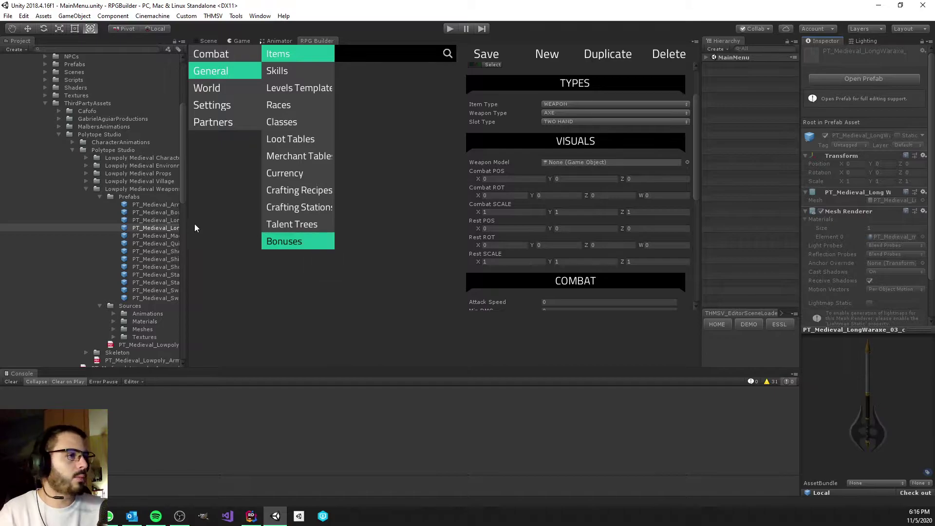
pyautogui.moveTo(129, 229); pyautogui.dragTo(555, 162)
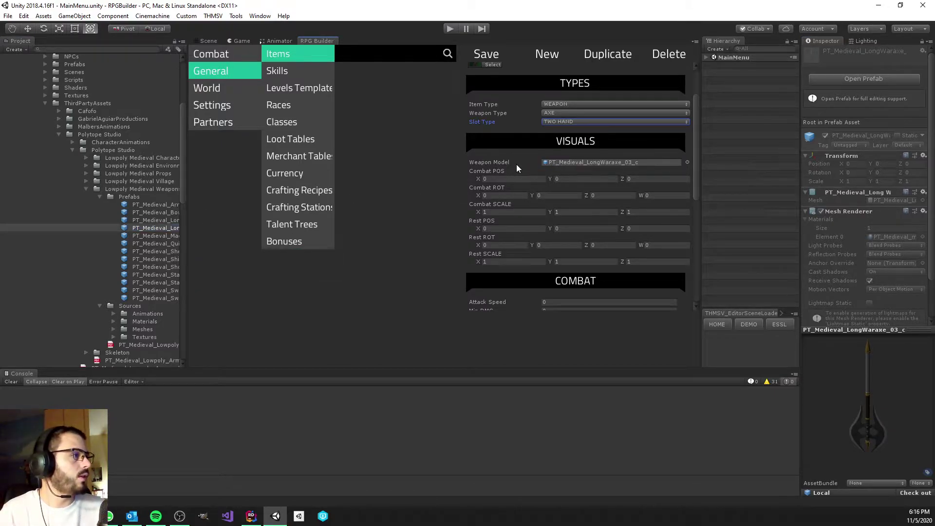
# Step: Set the axe's attack speed to 2, minimum damage to 5 and maximum damage to 9, leaving auto attack unassigned
pyautogui.scroll(-6, 536, 156)
pyautogui.click(562, 128)
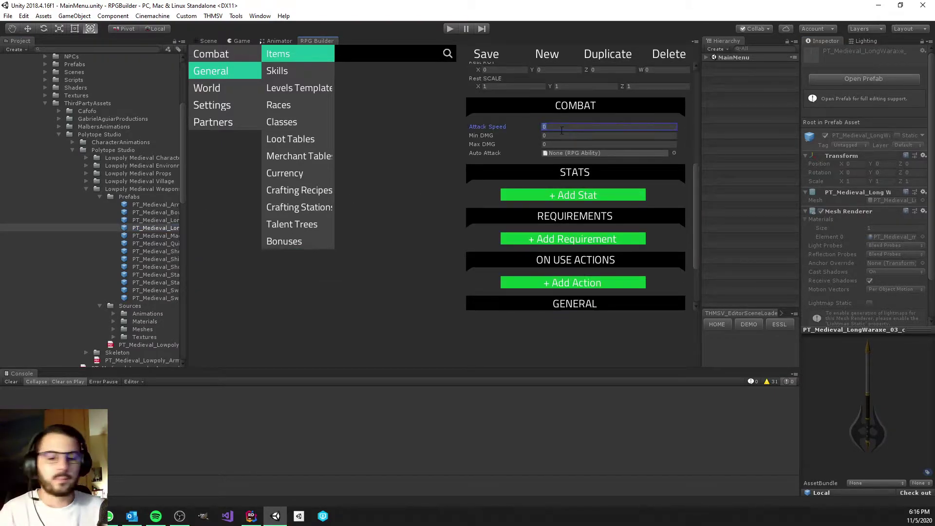
pyautogui.write('2')
pyautogui.click(563, 135)
pyautogui.write('5')
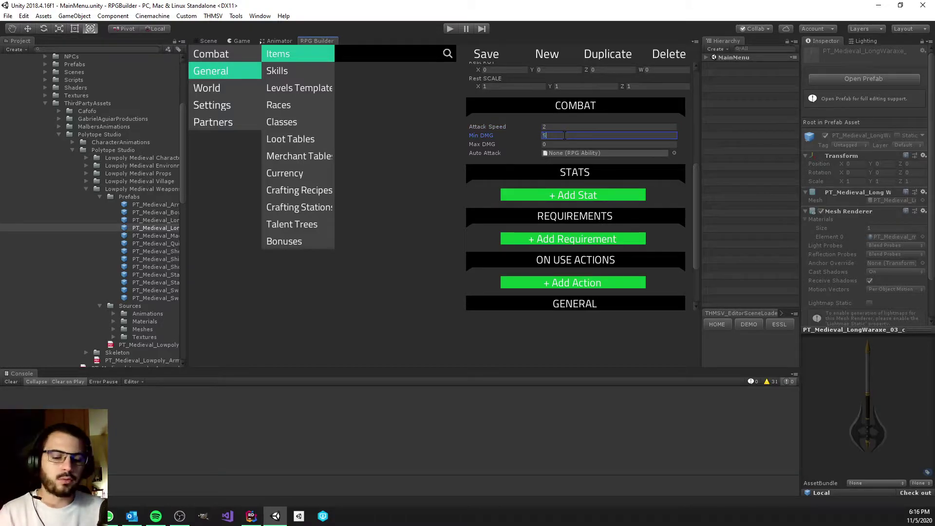
pyautogui.click(568, 144)
pyautogui.write('9')
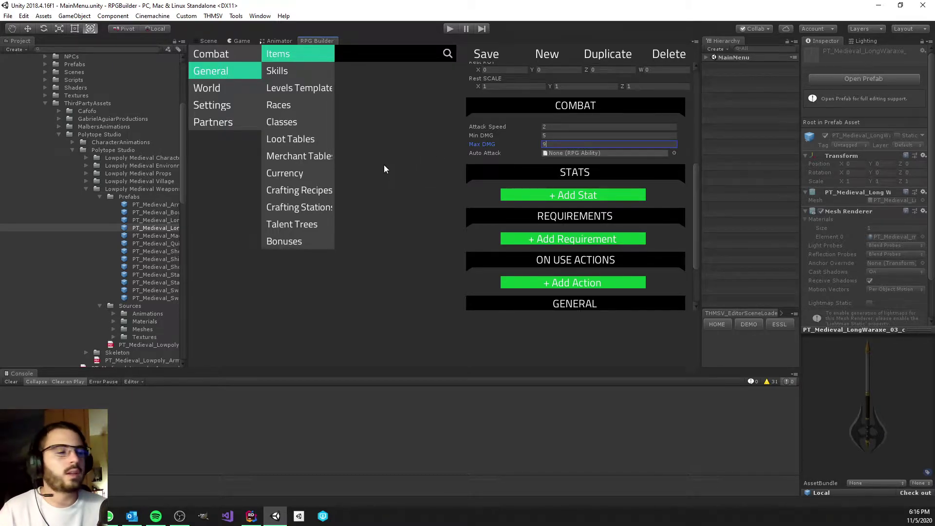
pyautogui.click(674, 153)
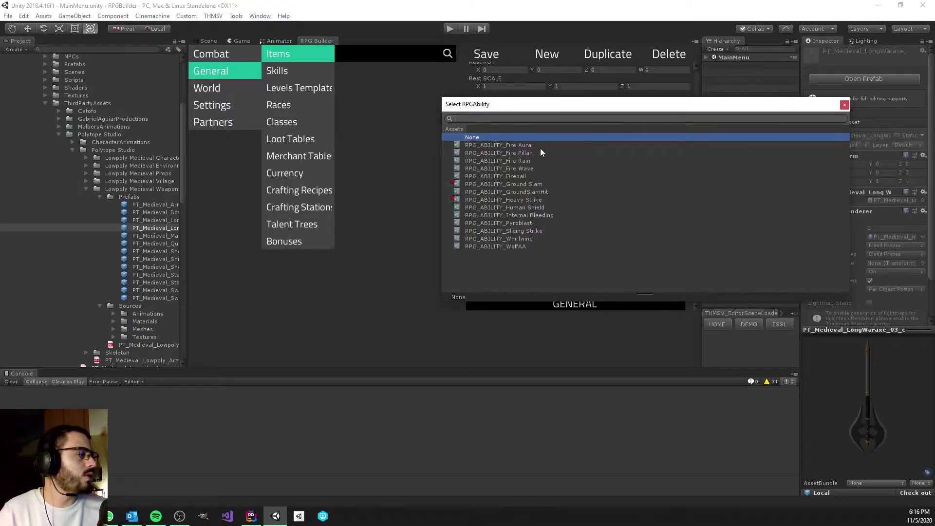
pyautogui.click(416, 151)
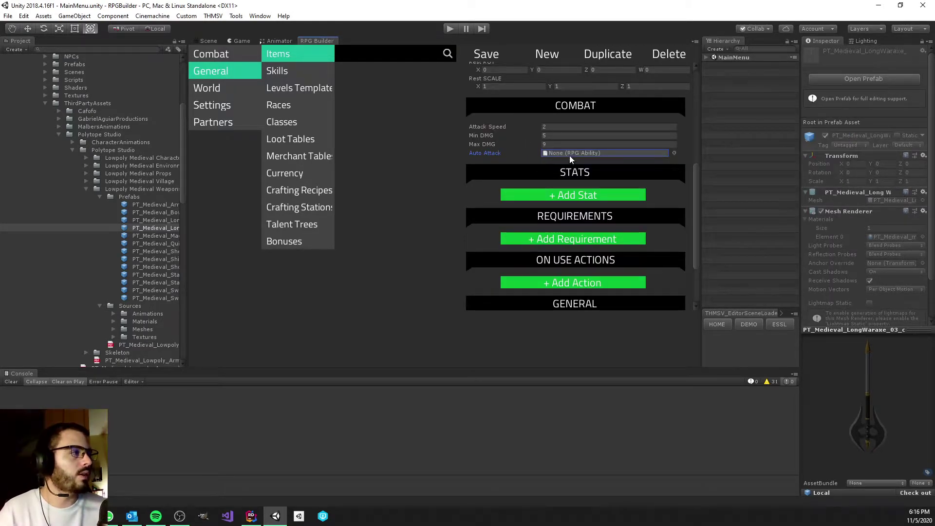
# Step: Add two stat entries to the item and make the first RPG_STAT_STRENGTH with an amount of 5
pyautogui.scroll(-3, 563, 153)
pyautogui.click(580, 136)
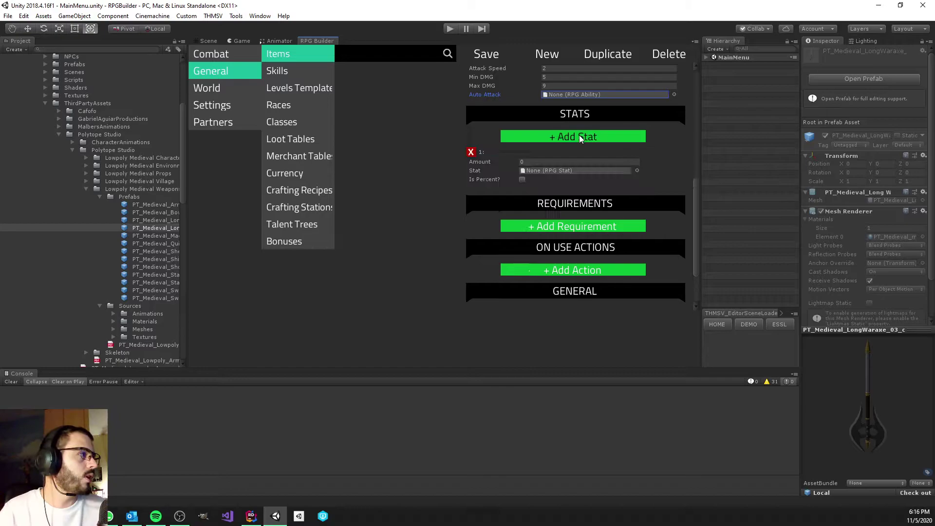
pyautogui.click(598, 137)
pyautogui.click(639, 172)
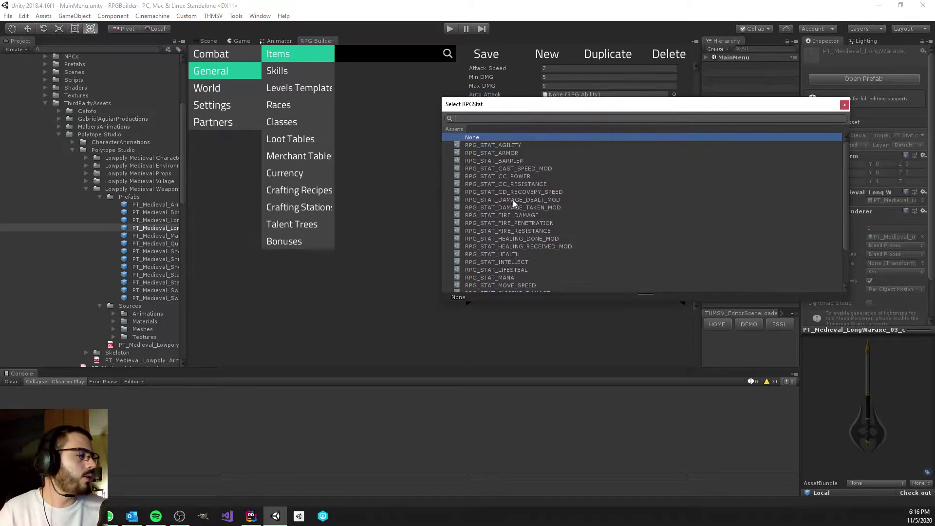
pyautogui.scroll(-4, 513, 233)
pyautogui.doubleClick(513, 273)
pyautogui.click(561, 162)
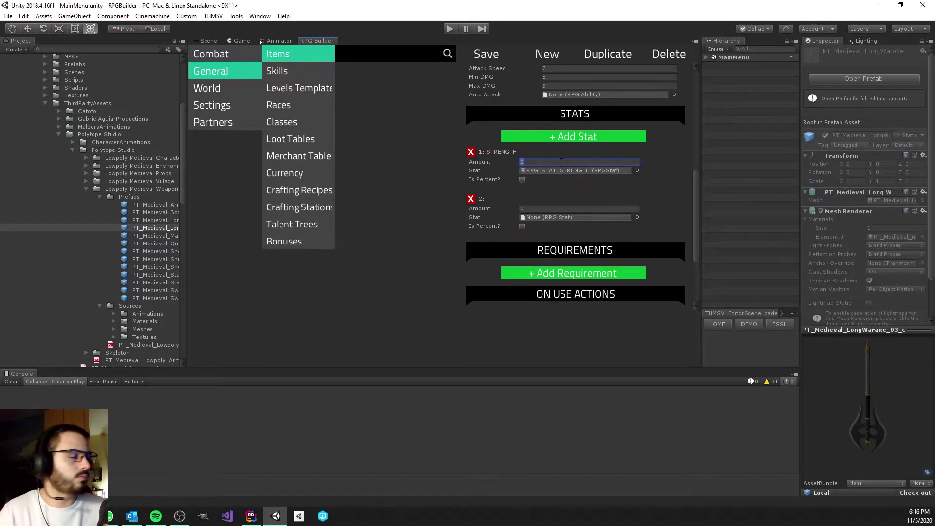
# Step: Assign RPG_STAT_HEALTH to the second stat entry with an amount of 15
pyautogui.click(637, 218)
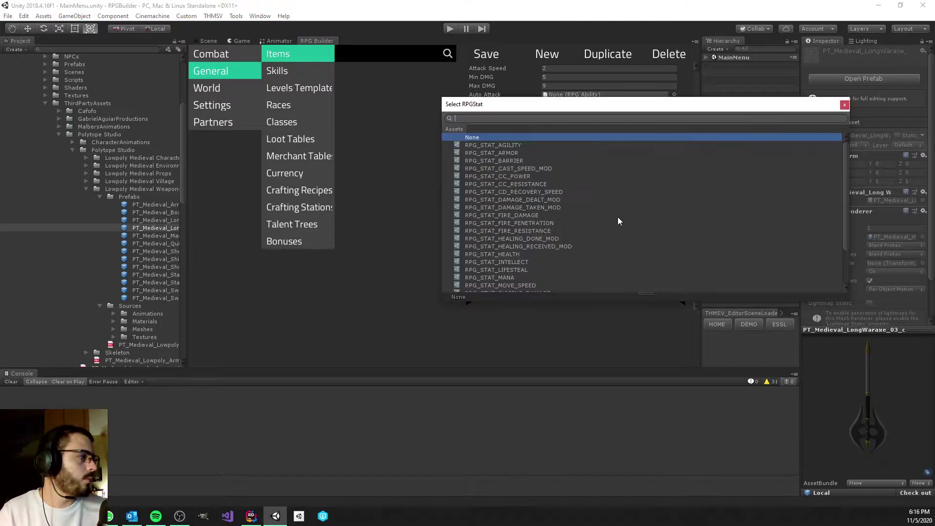
pyautogui.doubleClick(517, 253)
pyautogui.click(544, 209)
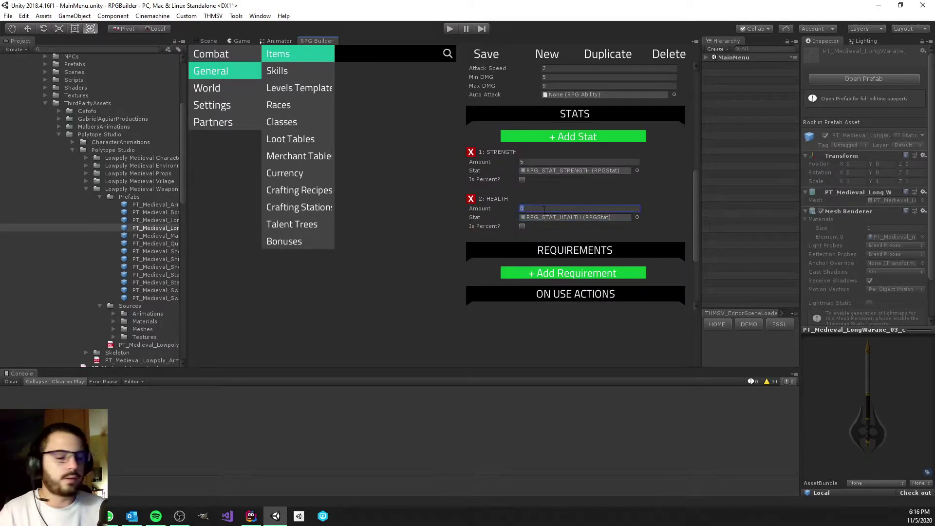
pyautogui.write('15')
# Step: Add an on-use action to the item and set it to Equip
pyautogui.scroll(-3, 493, 237)
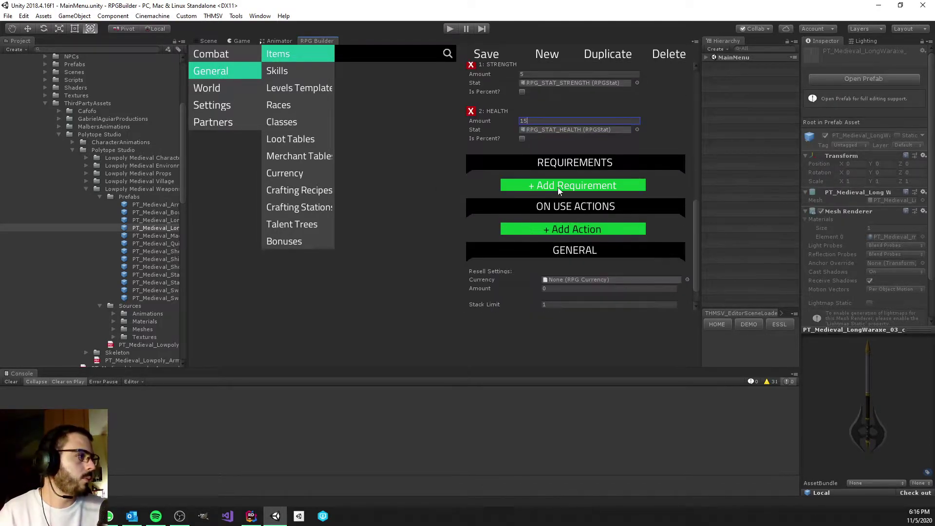
pyautogui.scroll(-1, 533, 185)
pyautogui.click(531, 202)
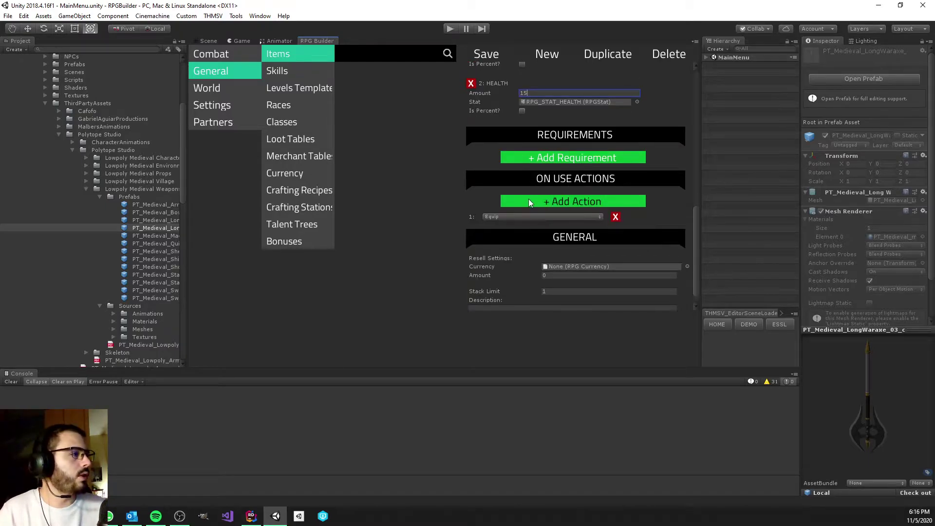
pyautogui.click(514, 217)
pyautogui.click(511, 224)
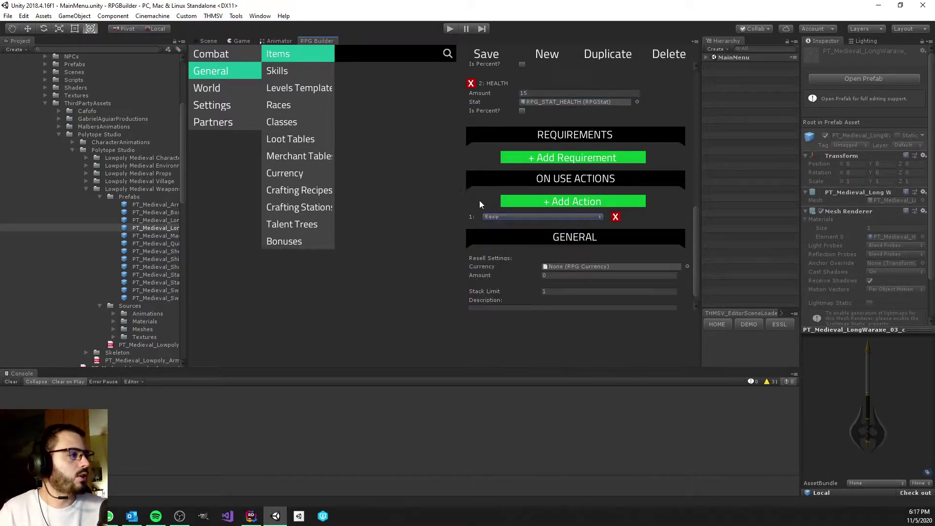
pyautogui.click(510, 218)
pyautogui.click(507, 228)
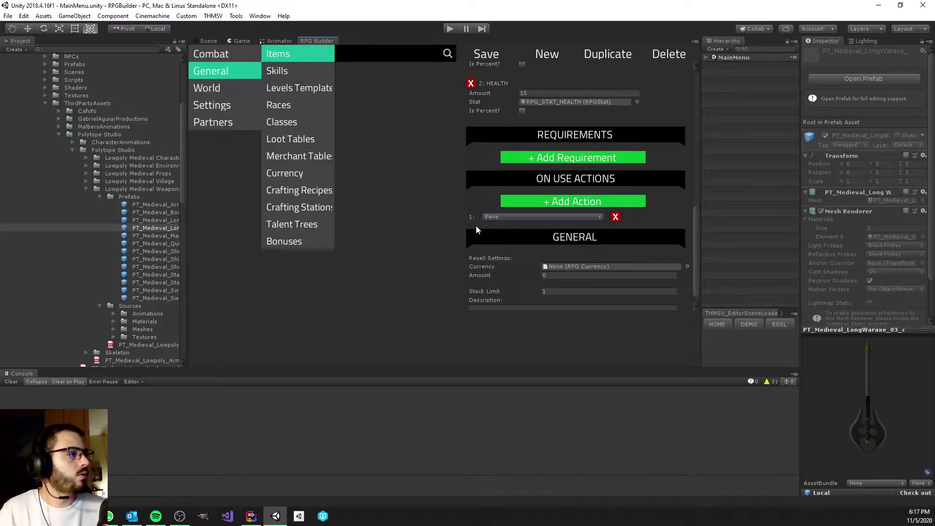
pyautogui.click(507, 218)
pyautogui.click(509, 228)
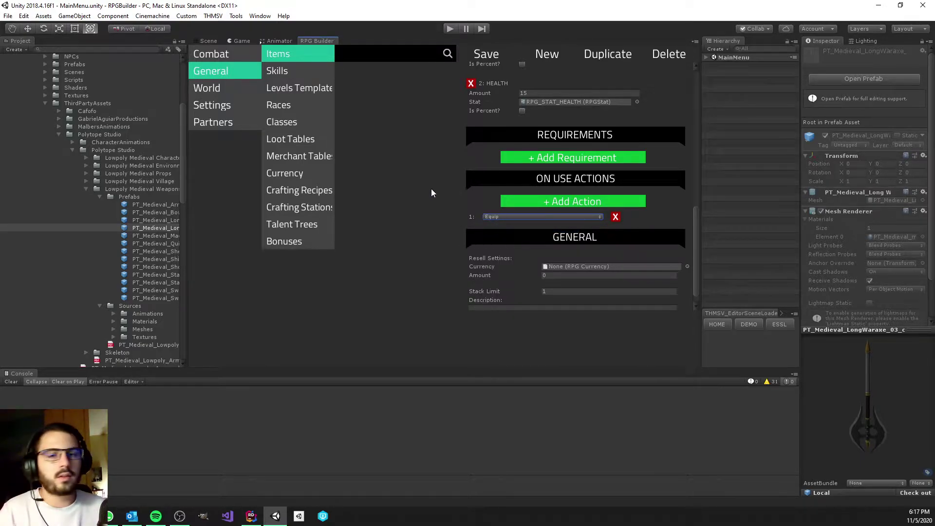
# Step: Review the item's stats and the available on-use action types, and save the Trainee Axe item
pyautogui.scroll(4, 527, 221)
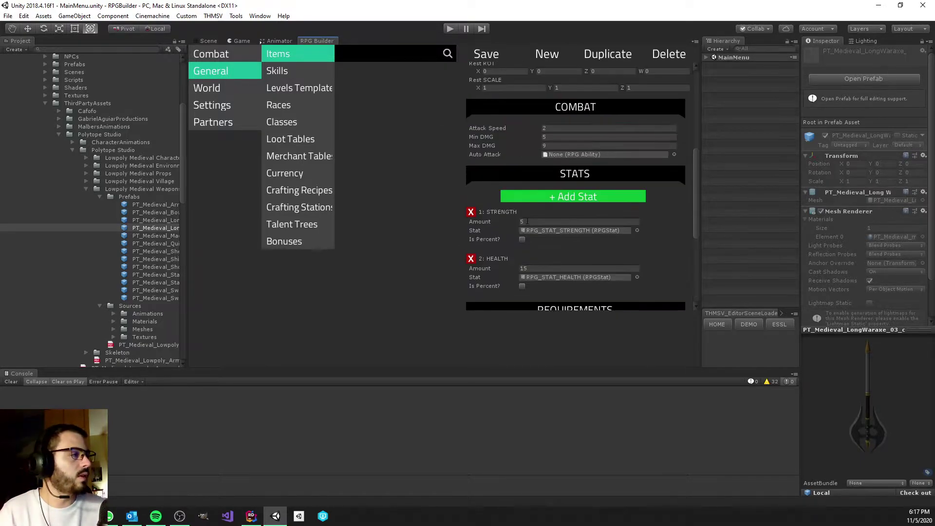
pyautogui.scroll(-4, 513, 165)
pyautogui.click(493, 203)
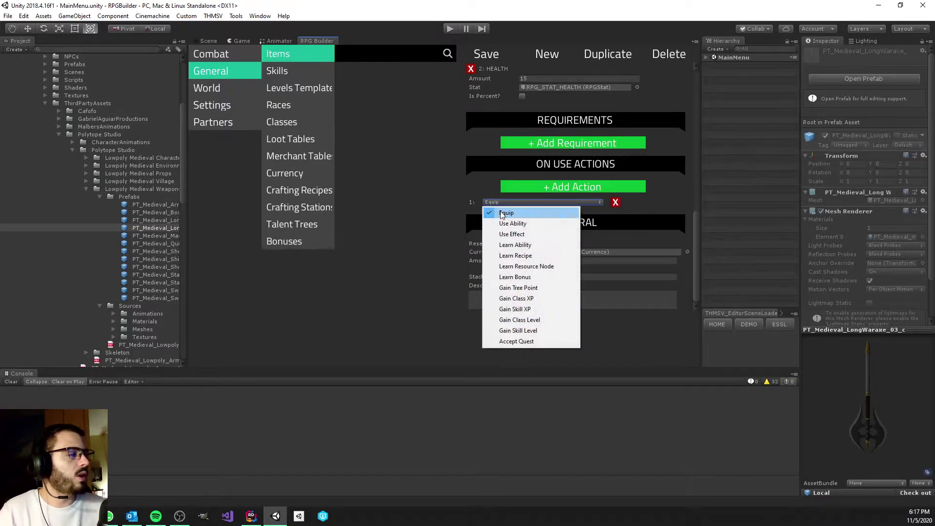
pyautogui.click(460, 211)
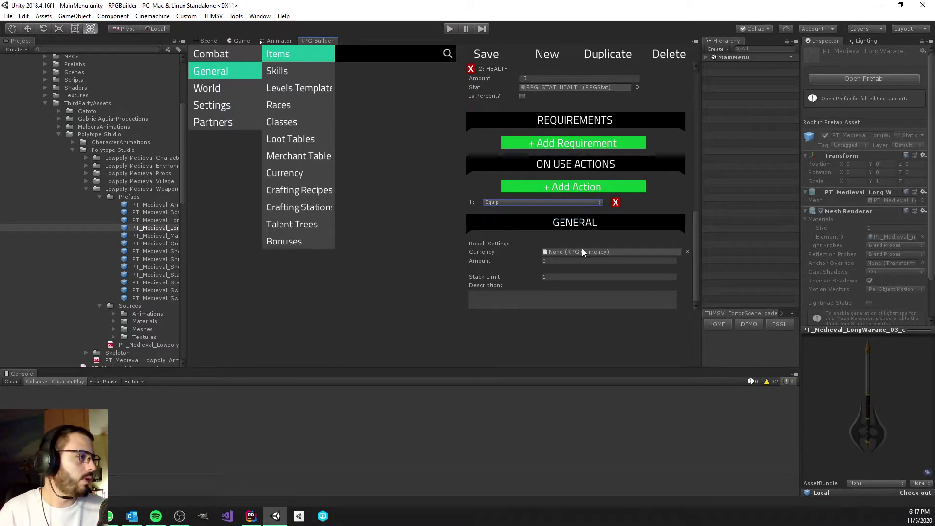
pyautogui.scroll(10, 534, 215)
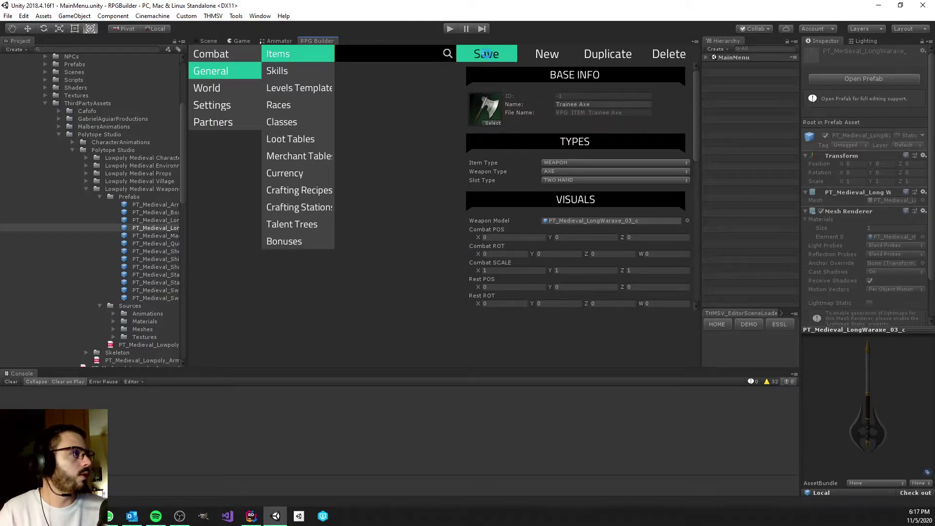
pyautogui.click(486, 54)
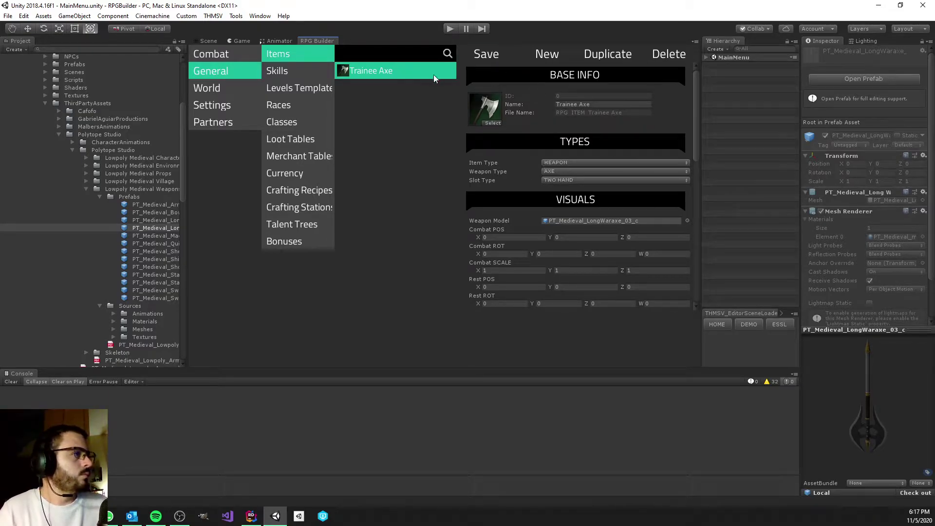
# Step: Create a new item named Plate Helmet and assign the 03_plate_helm sprite as its icon
pyautogui.click(553, 56)
pyautogui.click(575, 104)
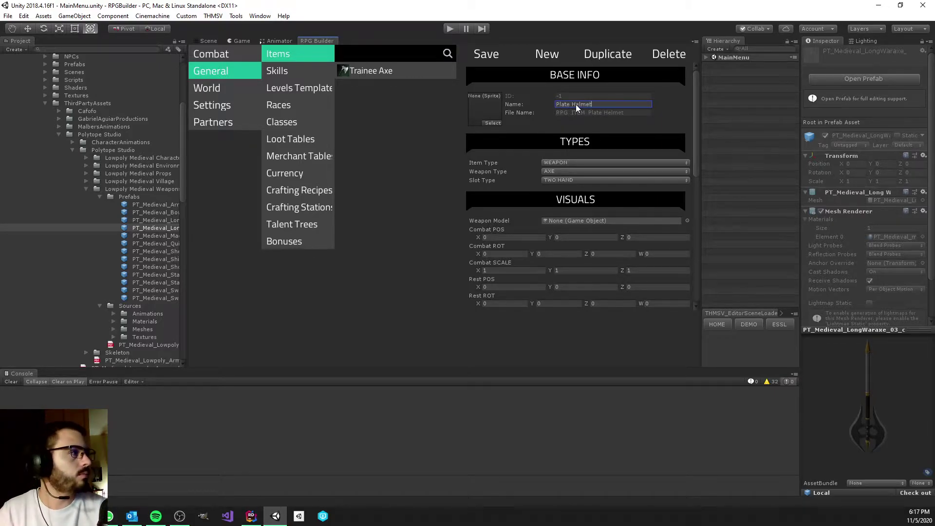
pyautogui.click(491, 122)
pyautogui.write('helm')
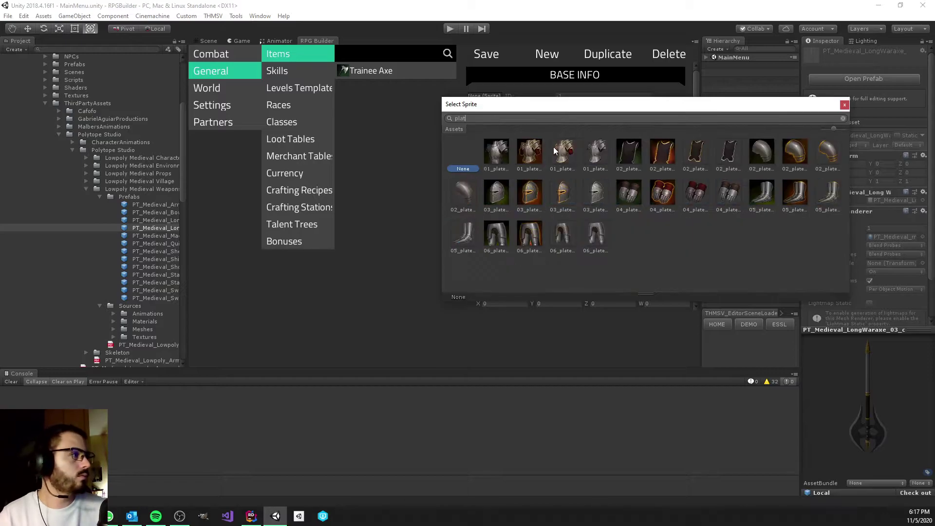
pyautogui.doubleClick(564, 161)
# Step: Set the item type to ARMOR, the armor type to PLATE and the equipment slot to HELMET
pyautogui.click(572, 162)
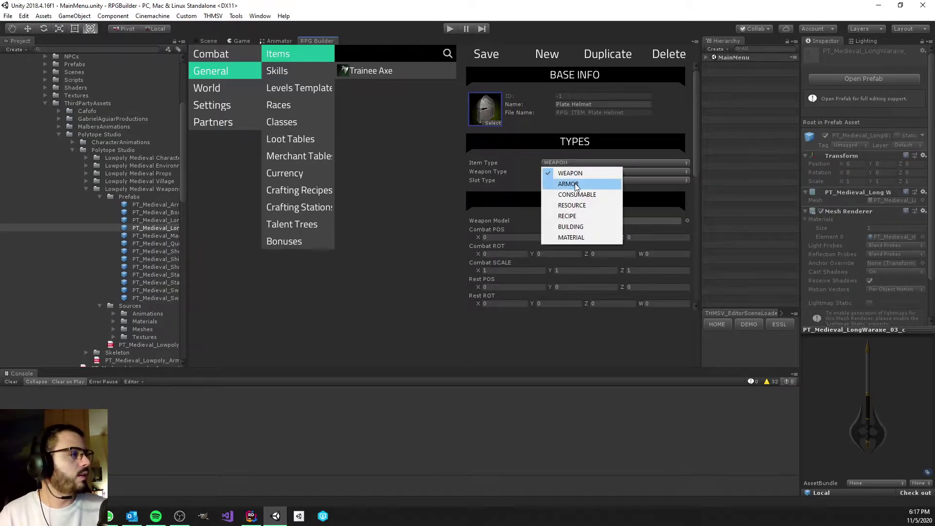
pyautogui.click(575, 185)
pyautogui.click(565, 173)
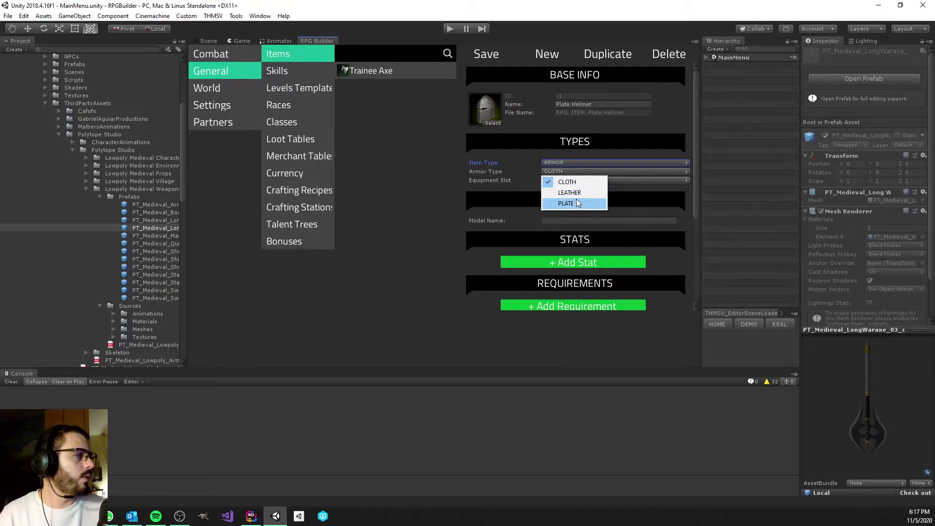
pyautogui.click(572, 202)
pyautogui.click(571, 180)
pyautogui.click(574, 191)
# Step: Enter Plate_Helmet as the item's model name in its visuals
pyautogui.click(560, 220)
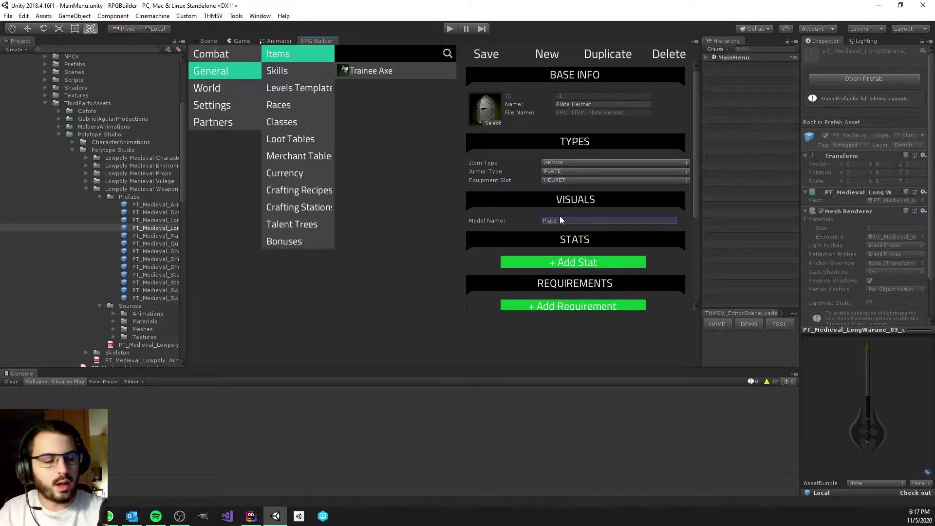
pyautogui.write('Plate Helmet')
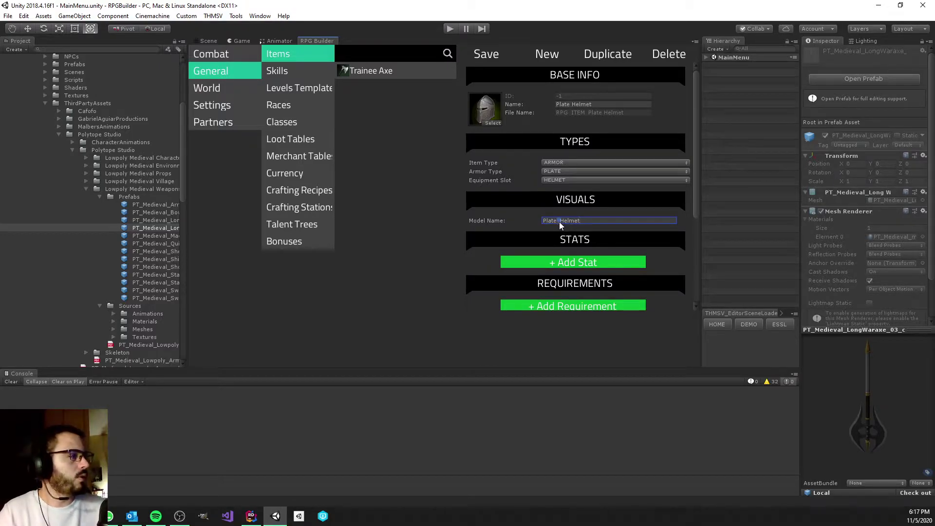
pyautogui.scroll(-5, 540, 209)
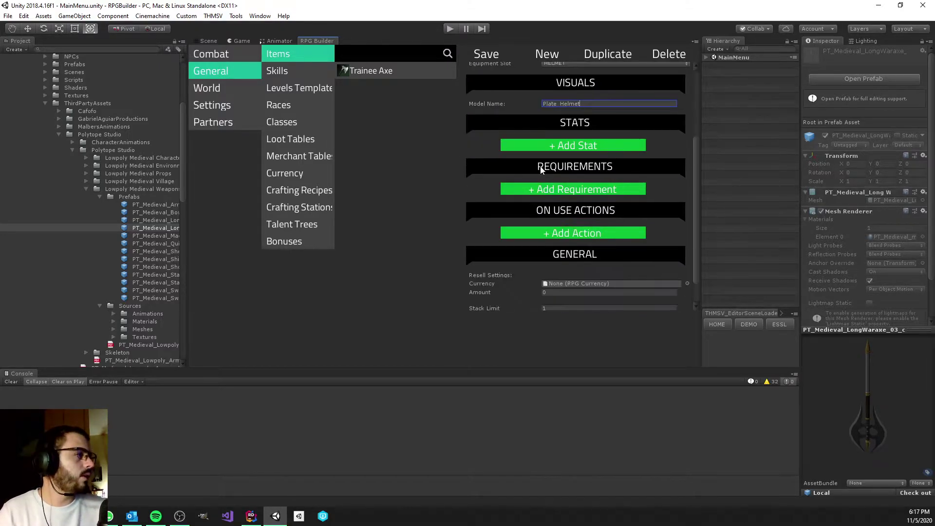
pyautogui.scroll(4, 511, 171)
pyautogui.moveTo(599, 196); pyautogui.dragTo(536, 194)
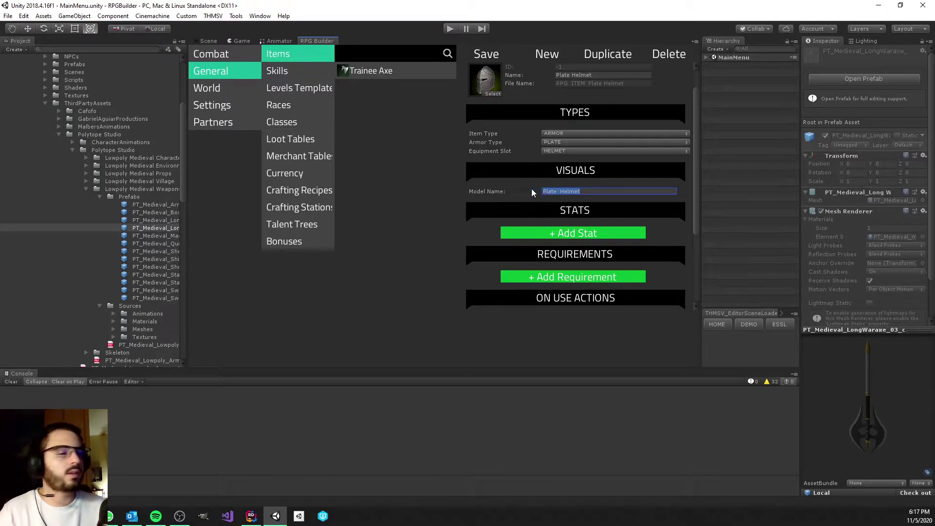
pyautogui.click(601, 194)
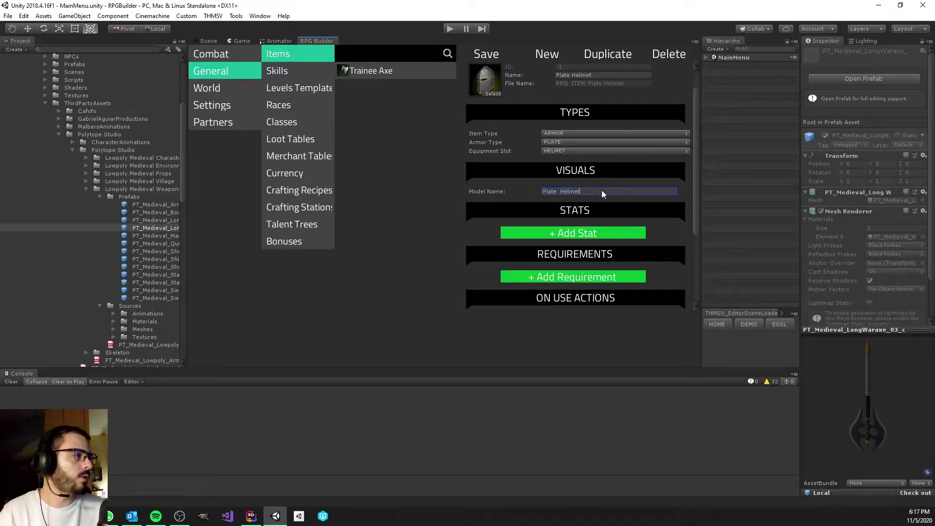
pyautogui.moveTo(601, 194); pyautogui.dragTo(520, 192)
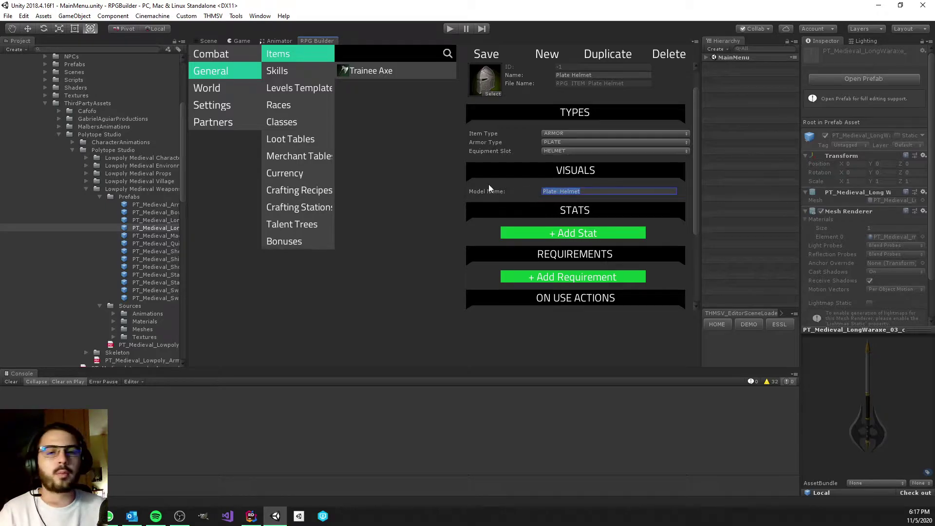
# Step: Add two stat entries to the item and make the first RPG_STAT_HEALTH with an amount of 8
pyautogui.scroll(-3, 563, 200)
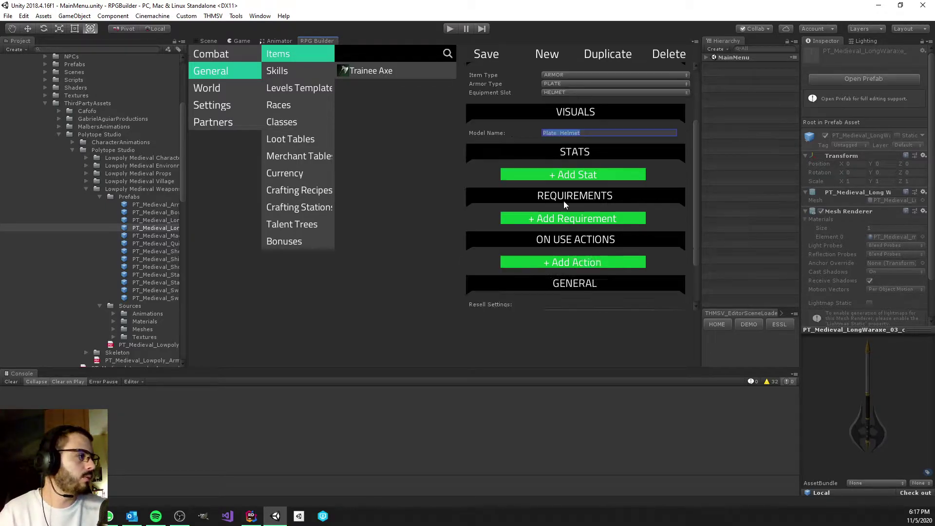
pyautogui.scroll(-2, 563, 201)
pyautogui.click(563, 145)
pyautogui.click(551, 146)
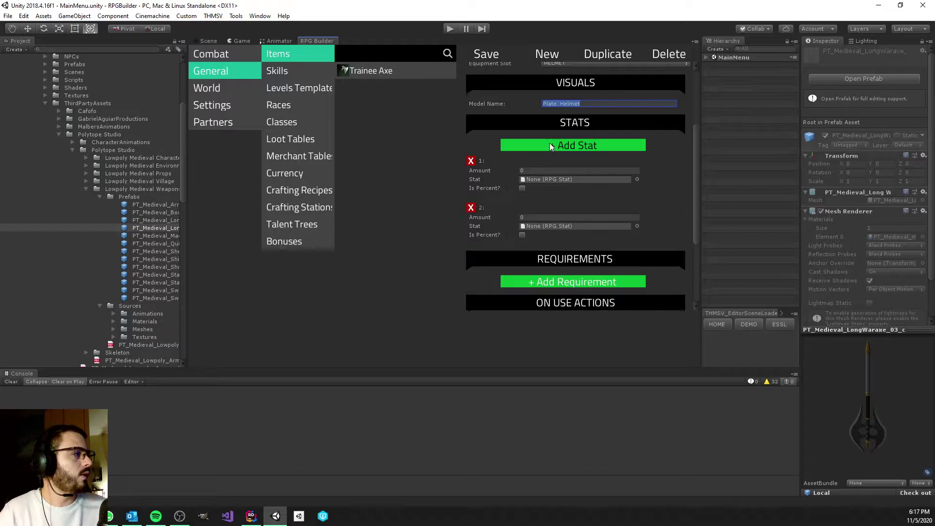
pyautogui.click(636, 179)
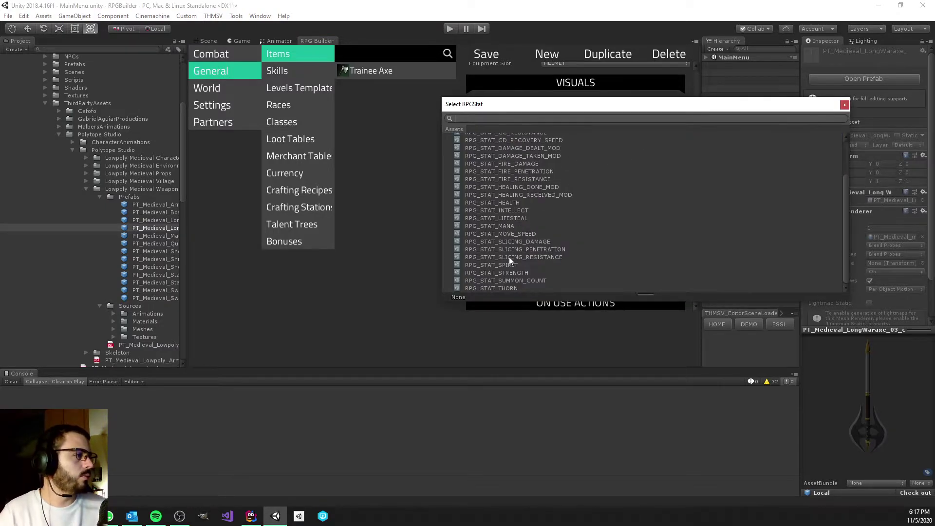
pyautogui.doubleClick(550, 202)
pyautogui.click(551, 170)
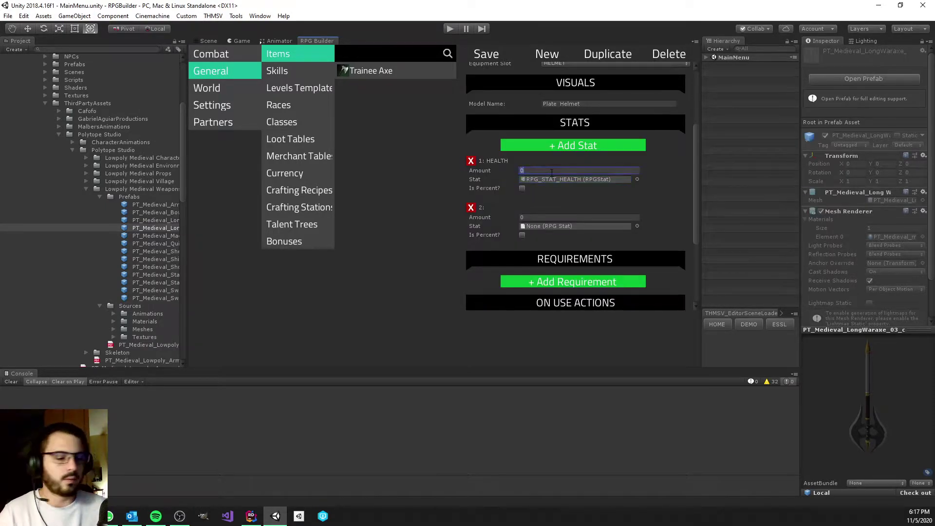
# Step: Assign RPG_STAT_ARMOR to the second stat entry with an amount of 2
pyautogui.click(636, 226)
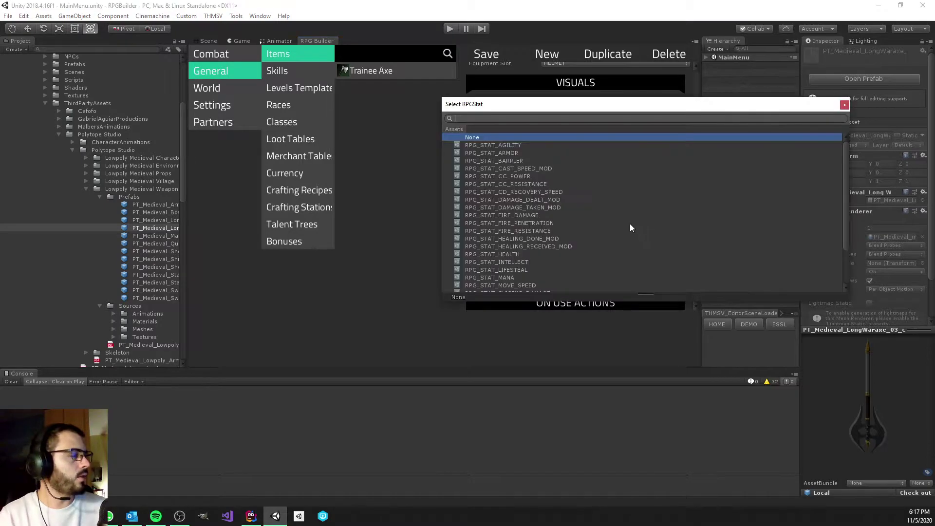
pyautogui.doubleClick(507, 154)
pyautogui.click(539, 217)
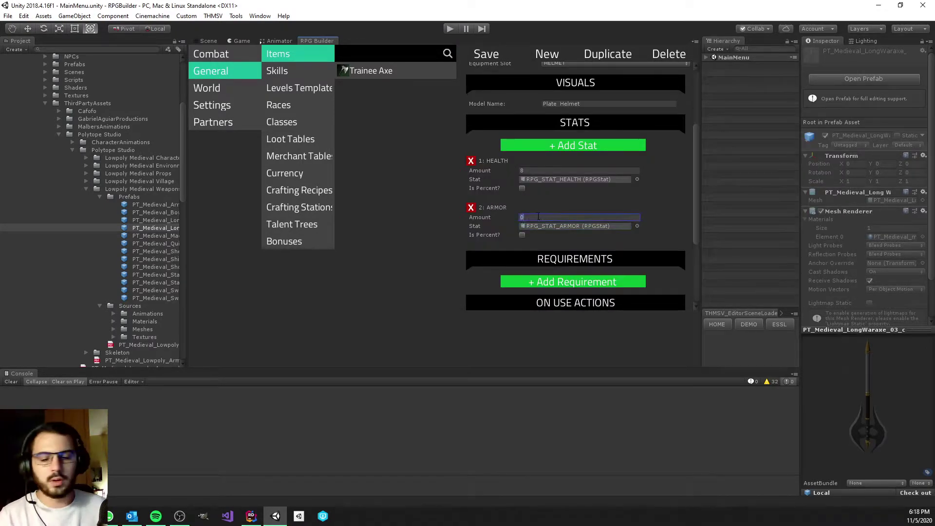
pyautogui.write('2')
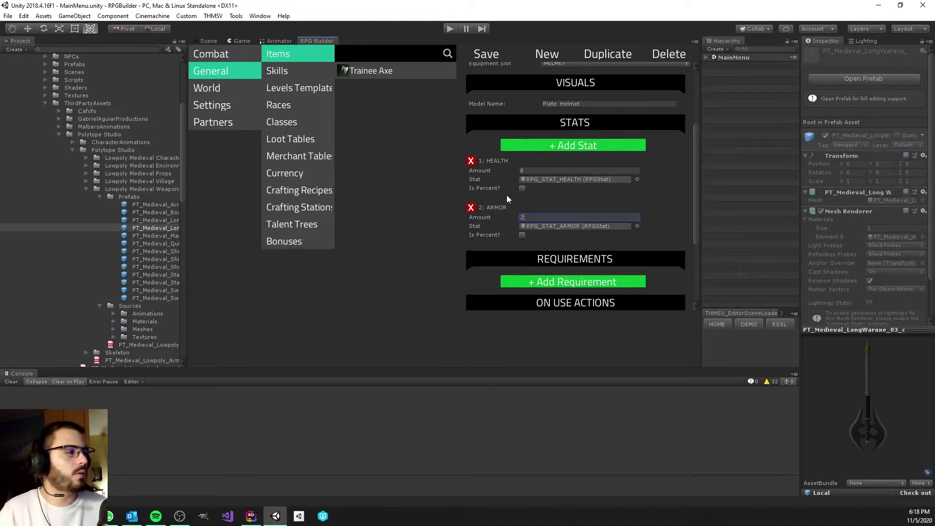
pyautogui.scroll(-2, 513, 194)
pyautogui.scroll(3, 516, 196)
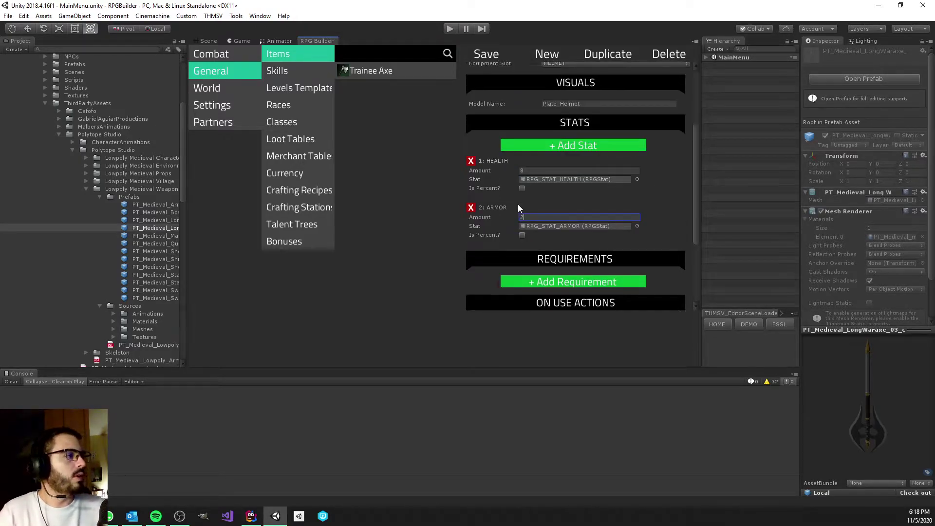
pyautogui.scroll(-4, 524, 212)
pyautogui.scroll(1, 520, 210)
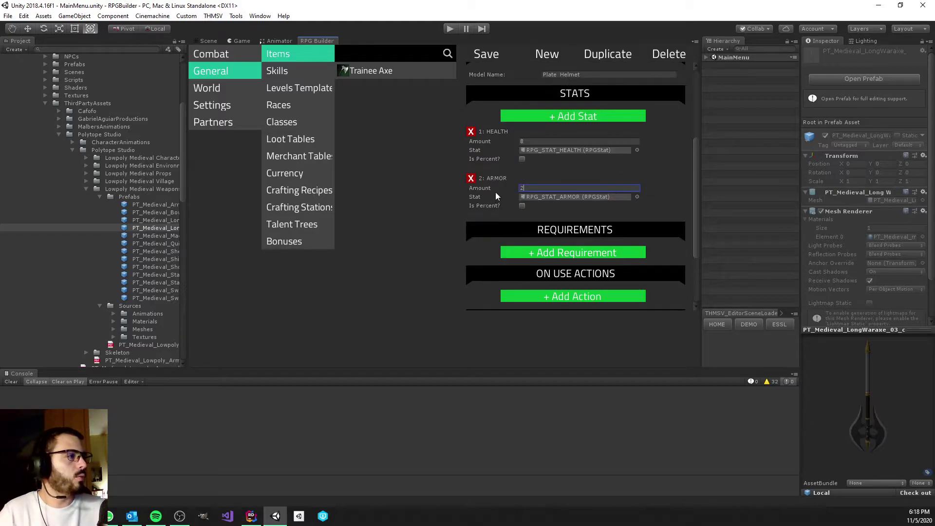
pyautogui.scroll(-3, 526, 206)
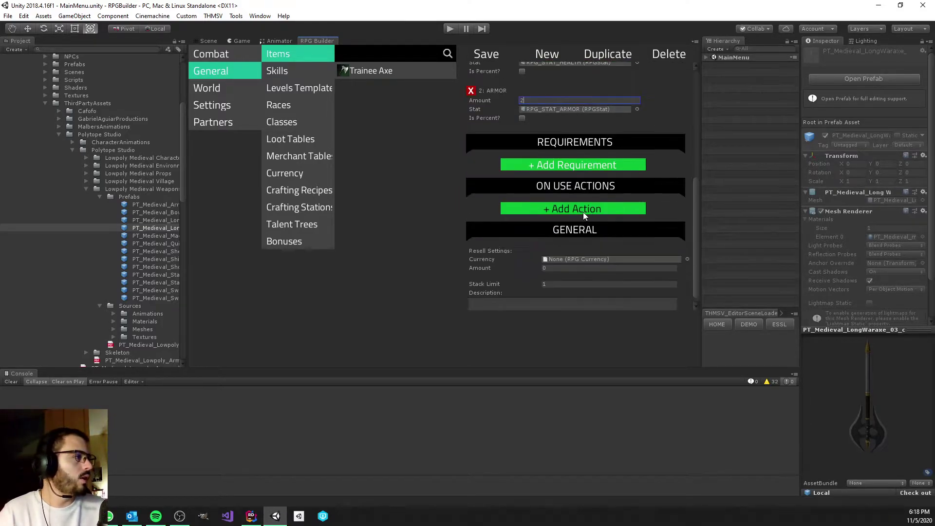
pyautogui.scroll(3, 492, 175)
pyautogui.press('BackSpace')
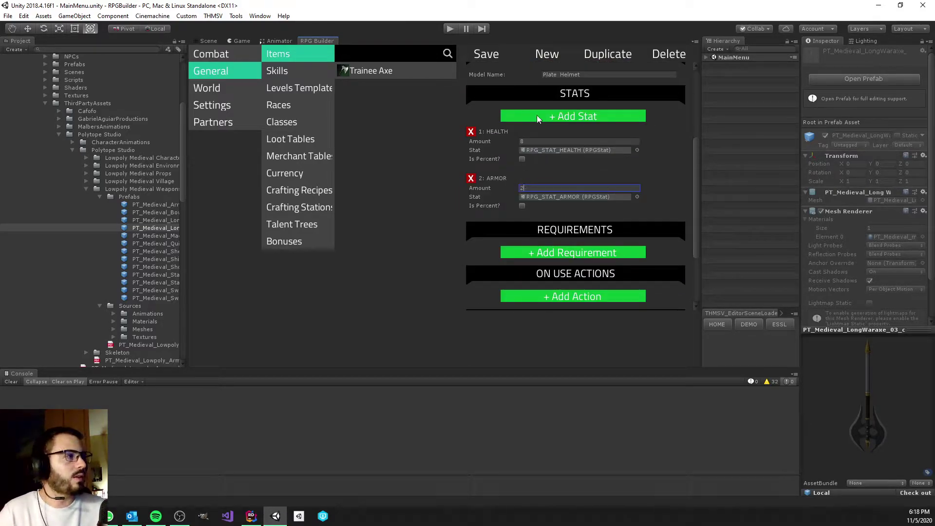
pyautogui.click(537, 115)
pyautogui.click(537, 115)
pyautogui.scroll(-2, 526, 195)
pyautogui.scroll(1, 519, 213)
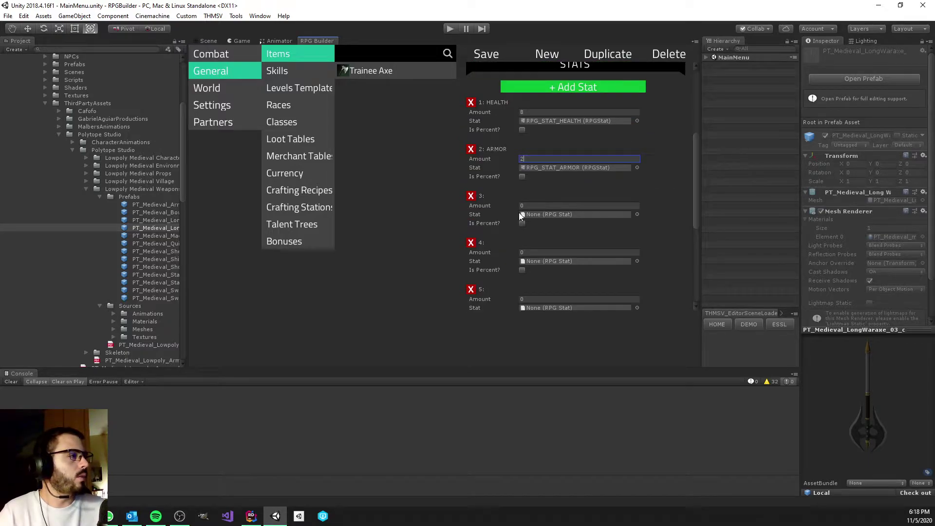
pyautogui.click(471, 196)
pyautogui.click(471, 196)
pyautogui.scroll(2, 544, 182)
pyautogui.scroll(-2, 543, 182)
# Step: Add an on-use Equip action to the item and save the Plate Helmet
pyautogui.scroll(-1, 568, 220)
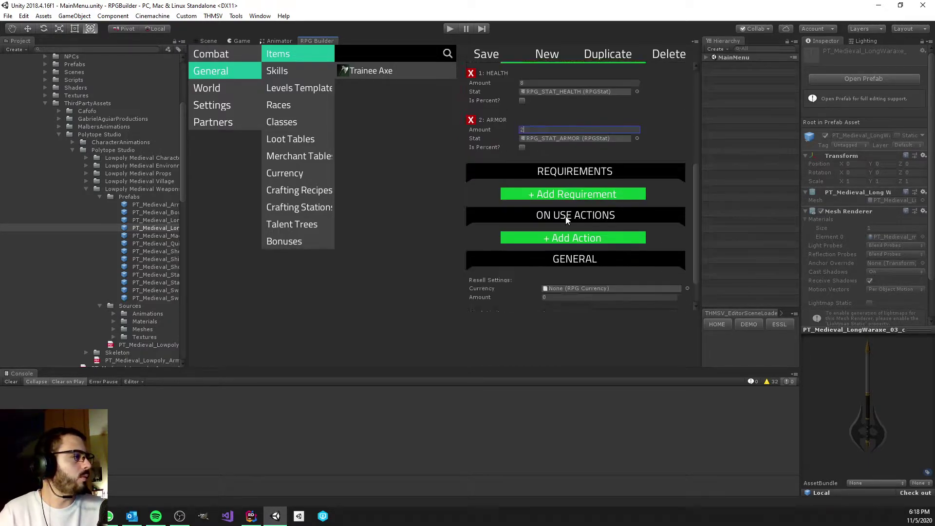
pyautogui.scroll(-1, 561, 215)
pyautogui.click(569, 201)
pyautogui.scroll(-1, 524, 222)
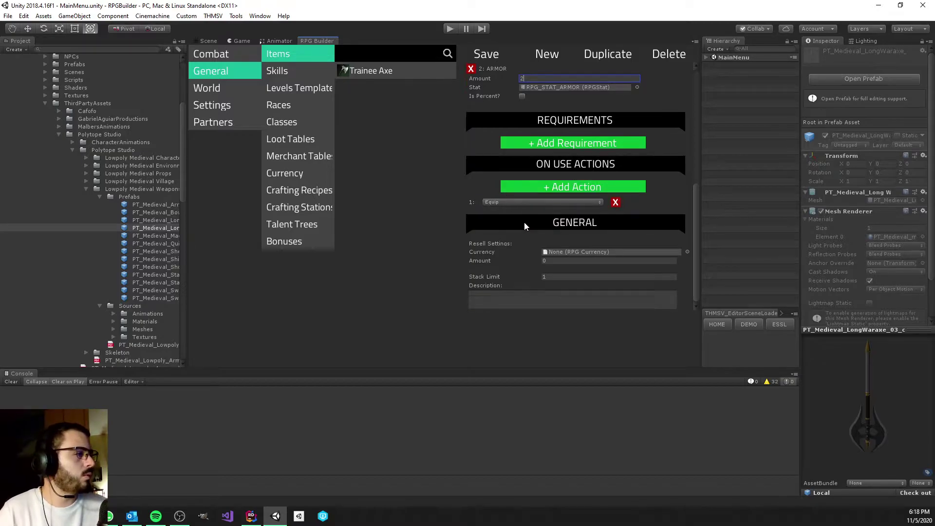
pyautogui.scroll(10, 537, 203)
pyautogui.scroll(1, 537, 202)
pyautogui.click(490, 57)
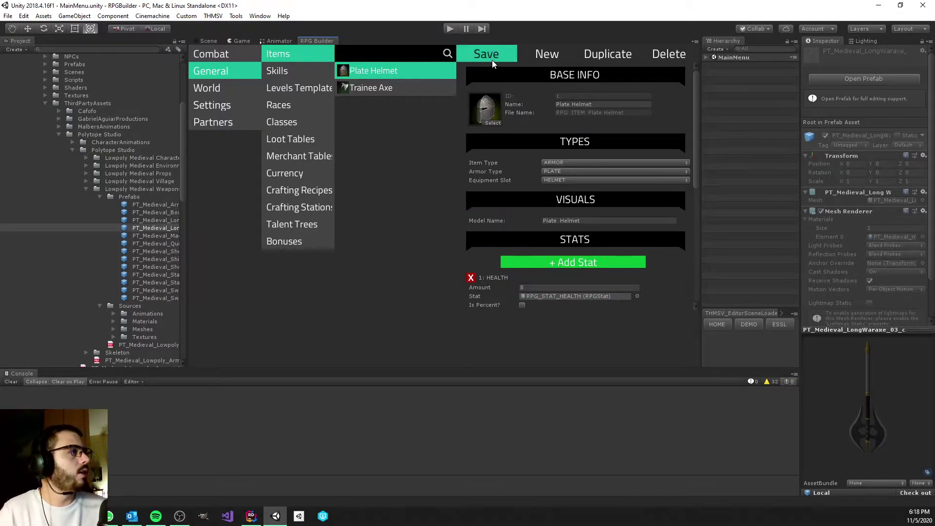
# Step: Duplicate the Plate Helmet item, rename the copy Plate Chest and give it a plate chest armor icon
pyautogui.click(596, 56)
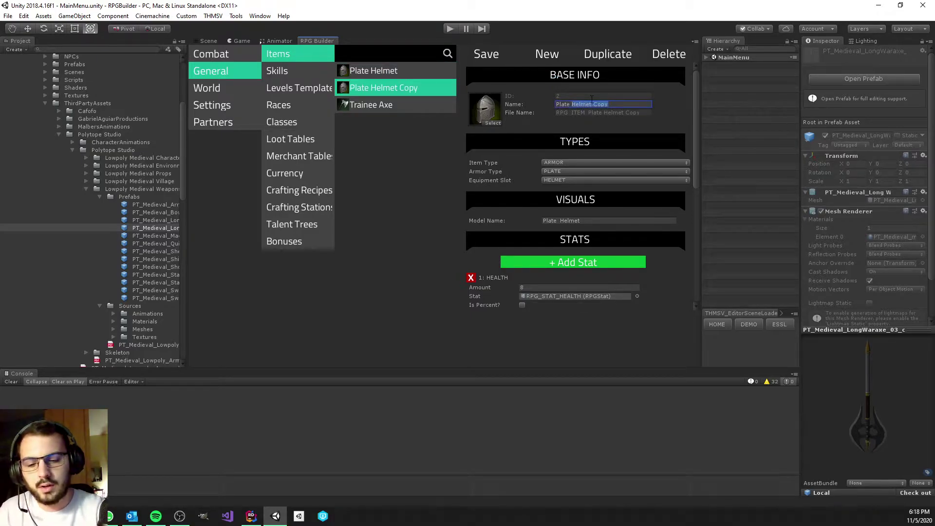
pyautogui.write('Chest')
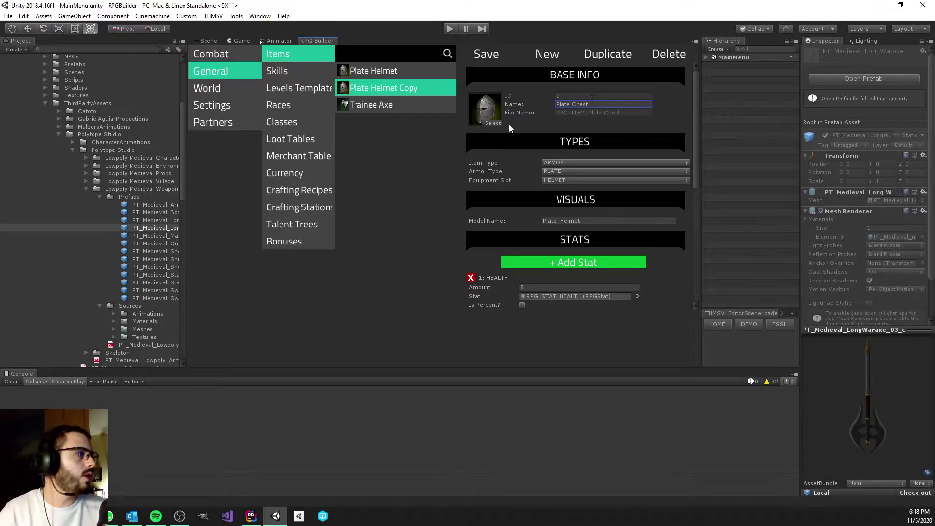
pyautogui.click(493, 123)
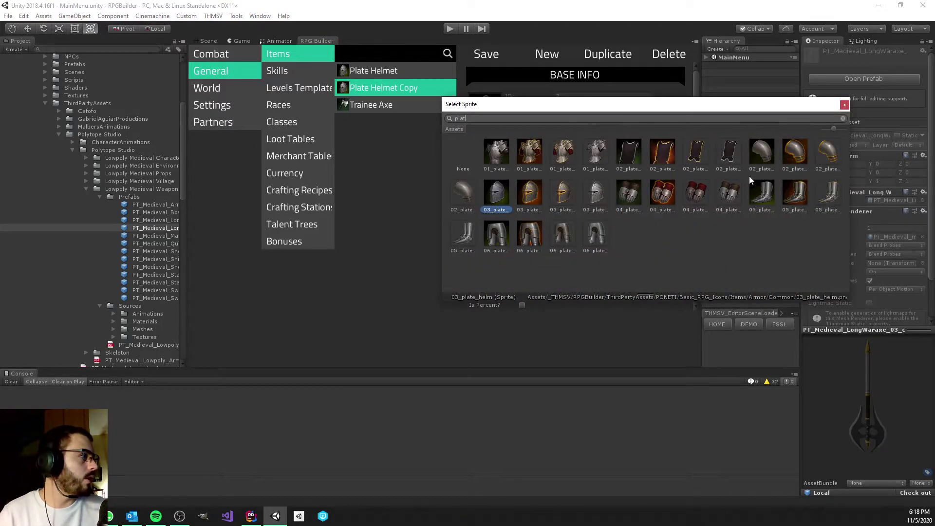
pyautogui.doubleClick(519, 151)
# Step: Set the copy's equipment slot to CHEST and its model name to Plate_Chest, and save the item
pyautogui.scroll(-4, 563, 278)
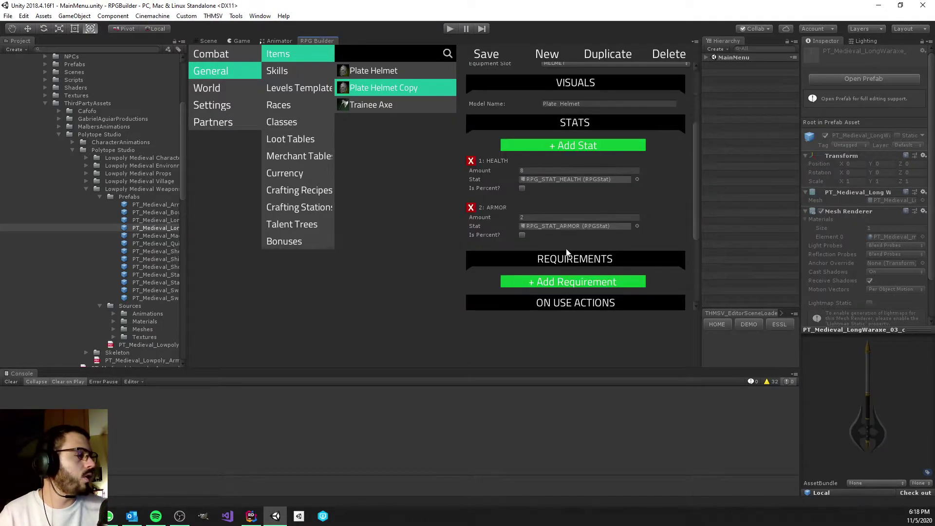
pyautogui.scroll(3, 565, 249)
pyautogui.scroll(-1, 559, 236)
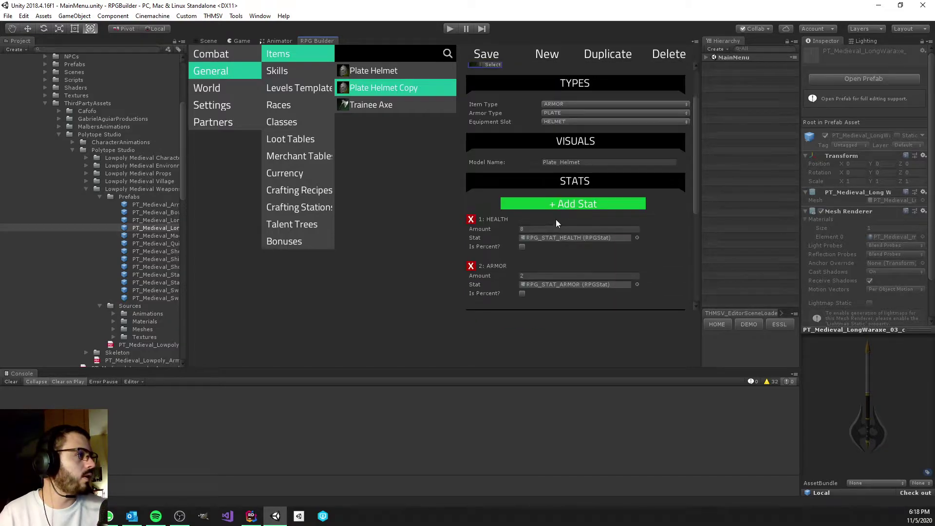
pyautogui.scroll(1, 556, 219)
pyautogui.click(563, 151)
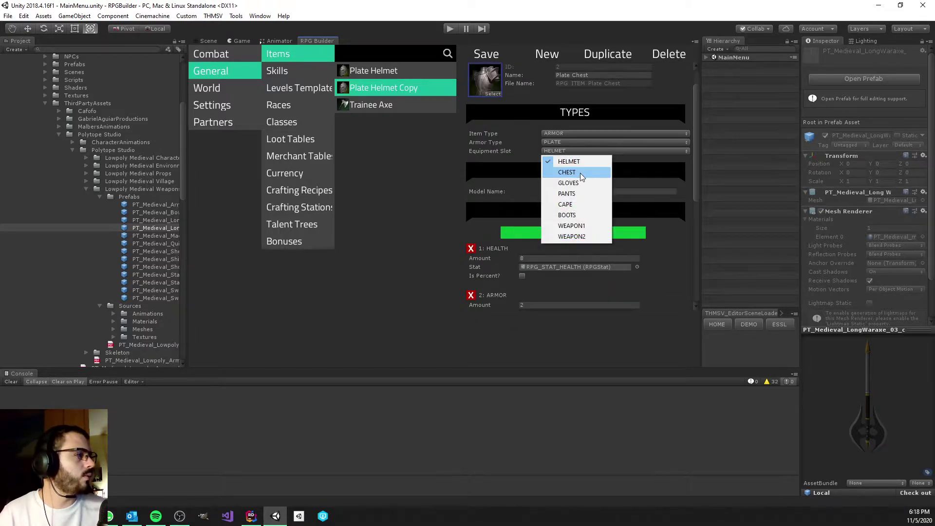
pyautogui.click(577, 172)
pyautogui.moveTo(594, 190); pyautogui.dragTo(561, 192)
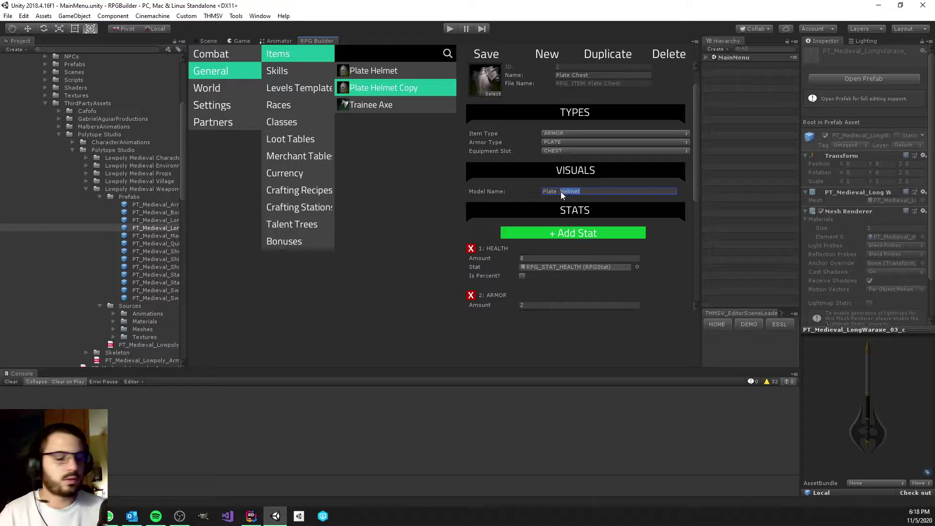
pyautogui.write('Chest')
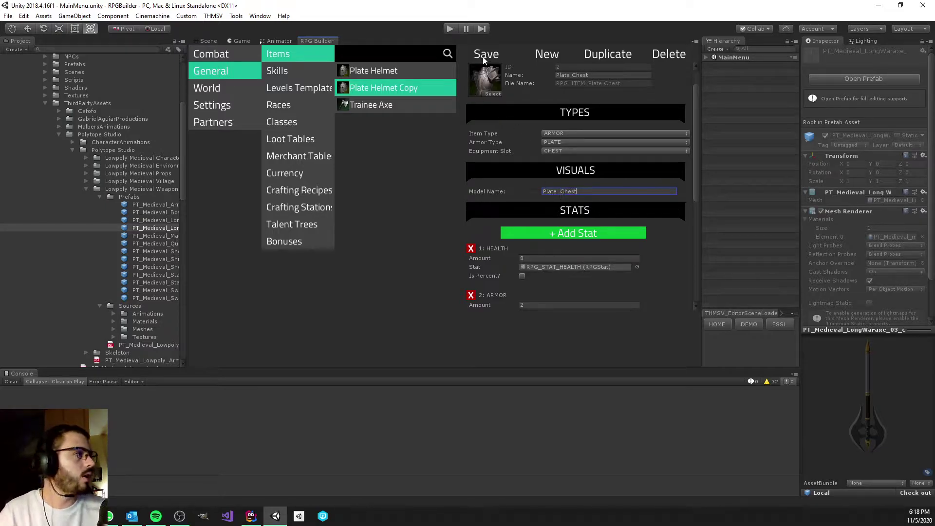
pyautogui.click(486, 53)
# Step: Duplicate the Plate Helmet item, rename the copy Plate Gloves and give it the 04_plate_gloves icon
pyautogui.scroll(2, 564, 99)
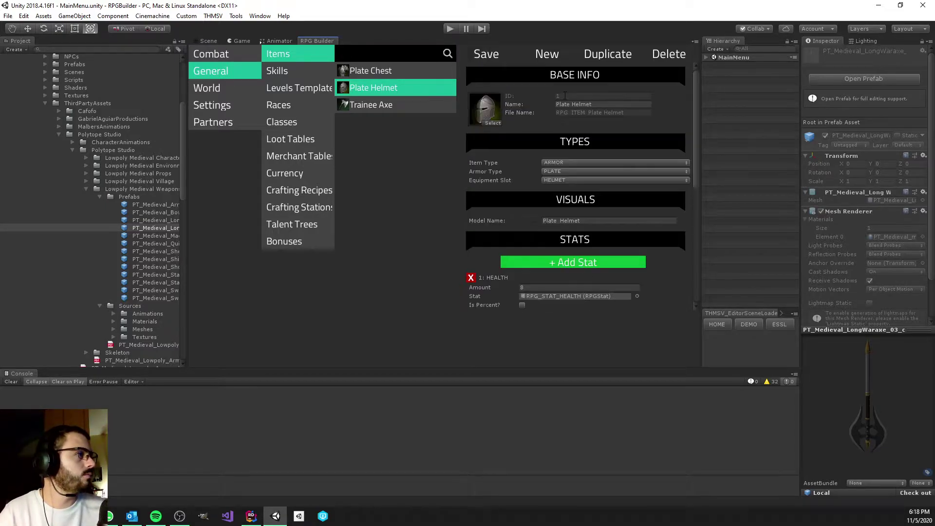
pyautogui.click(608, 53)
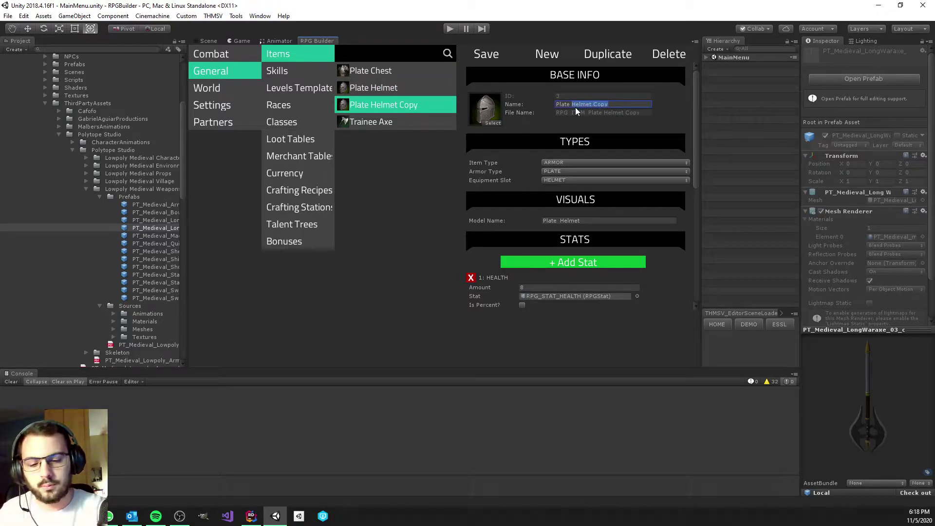
pyautogui.write('Gloves')
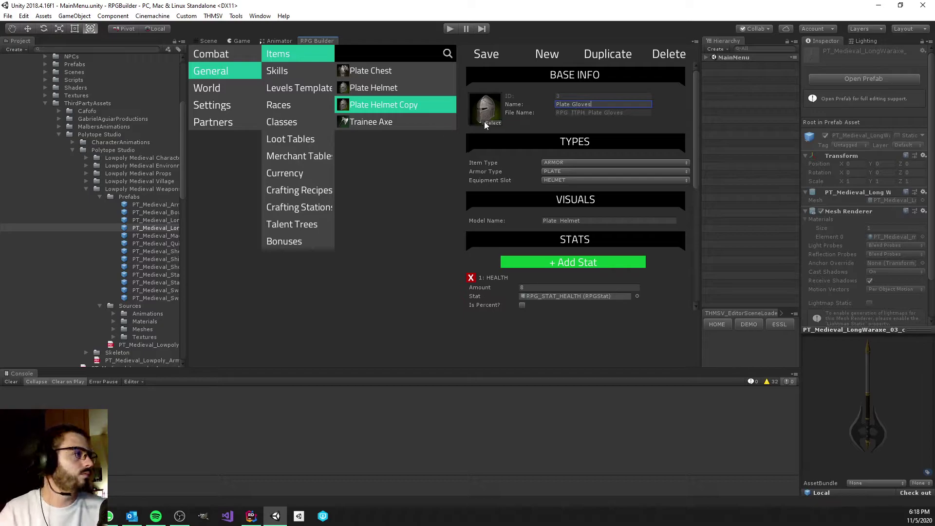
pyautogui.click(486, 123)
pyautogui.write('plat')
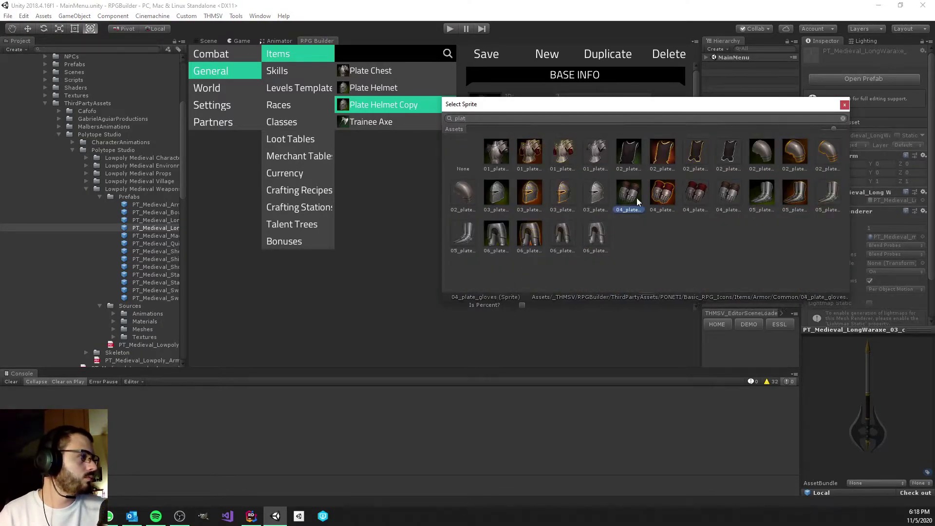
pyautogui.doubleClick(637, 198)
# Step: Set the gloves' equipment slot to GLOVES and model name to Plate_Gloves, and save the item
pyautogui.click(588, 180)
pyautogui.click(577, 208)
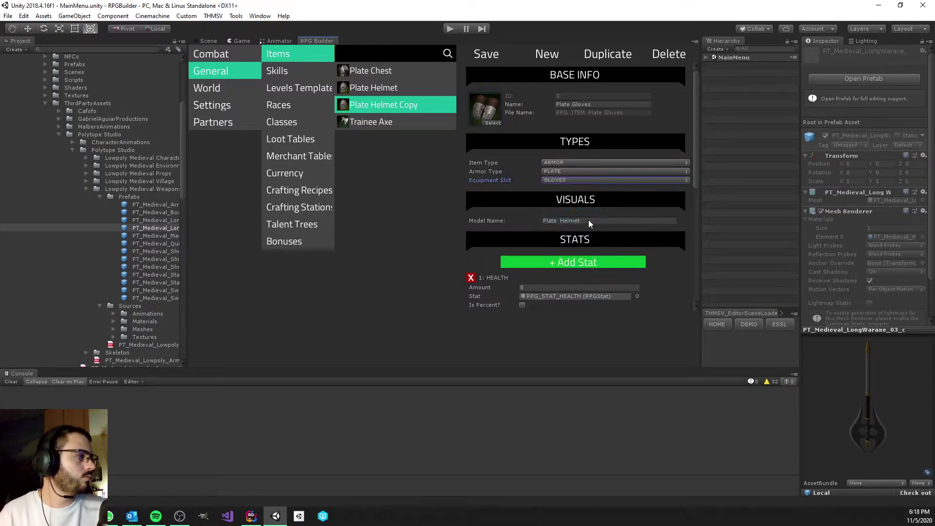
pyautogui.moveTo(589, 220); pyautogui.dragTo(562, 221)
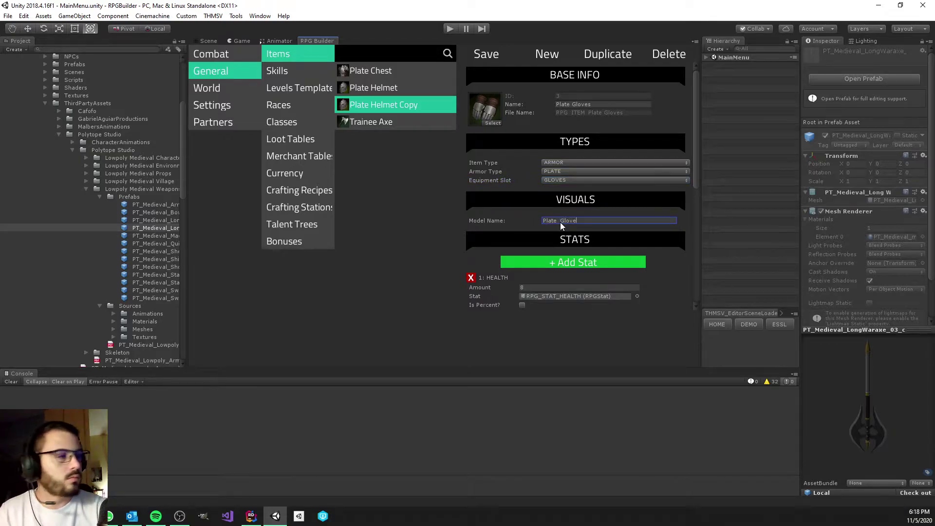
pyautogui.click(512, 54)
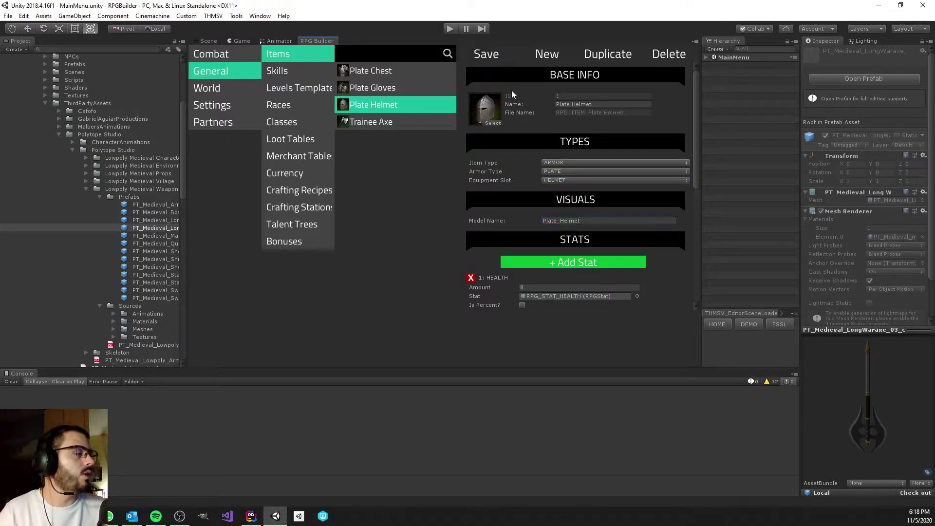
# Step: Duplicate the Plate Gloves item, rename the copy Plate Pants and give it the 01_plate_chest icon
pyautogui.click(427, 87)
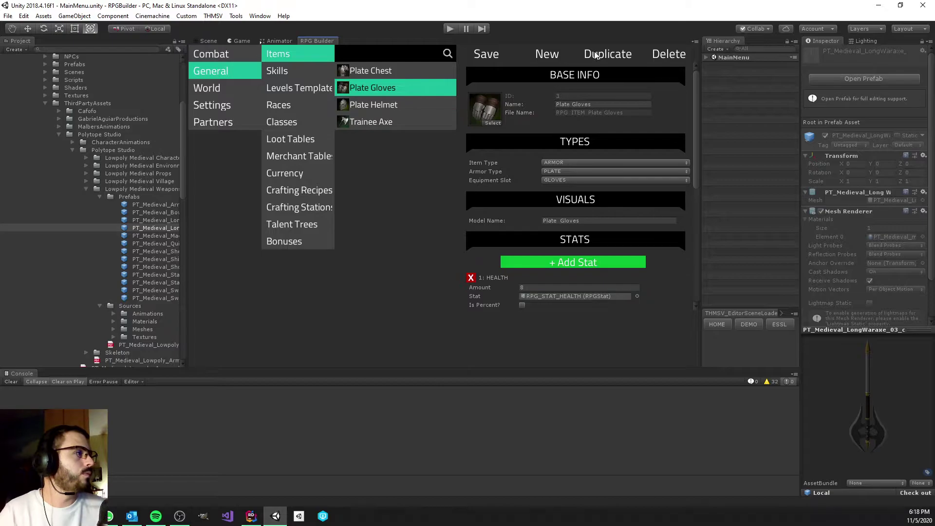
pyautogui.click(609, 104)
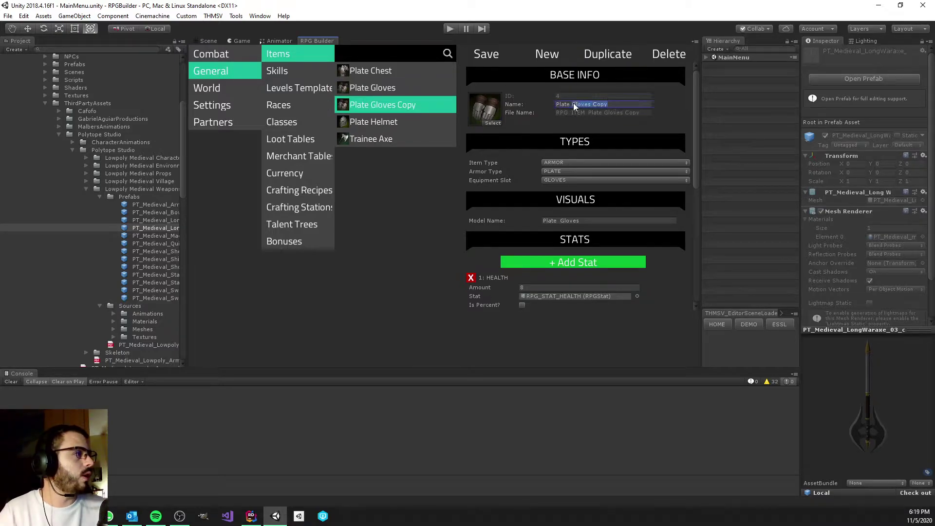
pyautogui.write('Pants')
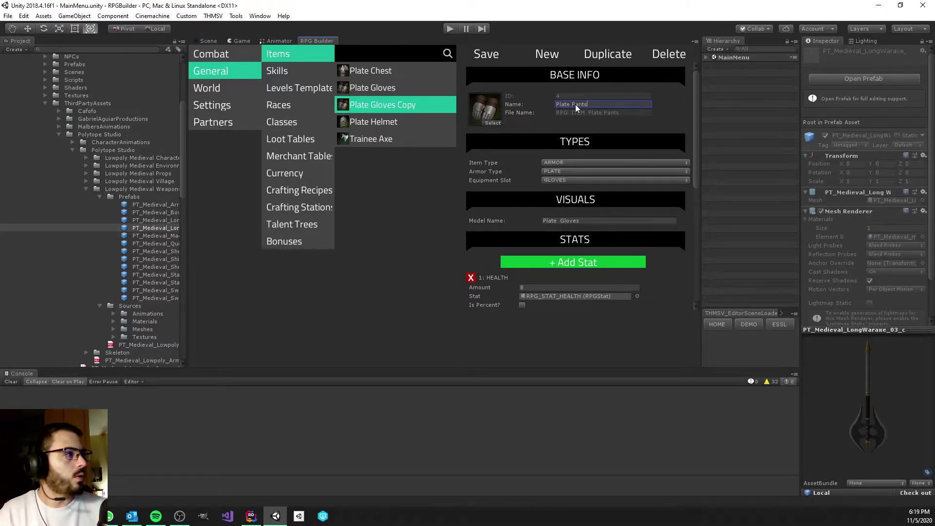
pyautogui.click(494, 122)
pyautogui.write('plat')
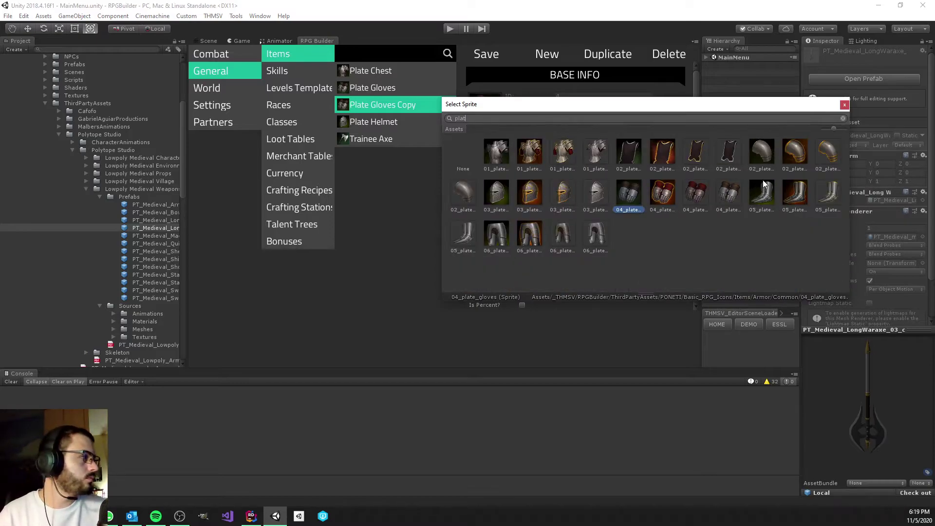
pyautogui.doubleClick(502, 153)
# Step: Set the pants' equipment slot to PANTS and model name to Plate_Pants, and save the item
pyautogui.click(582, 180)
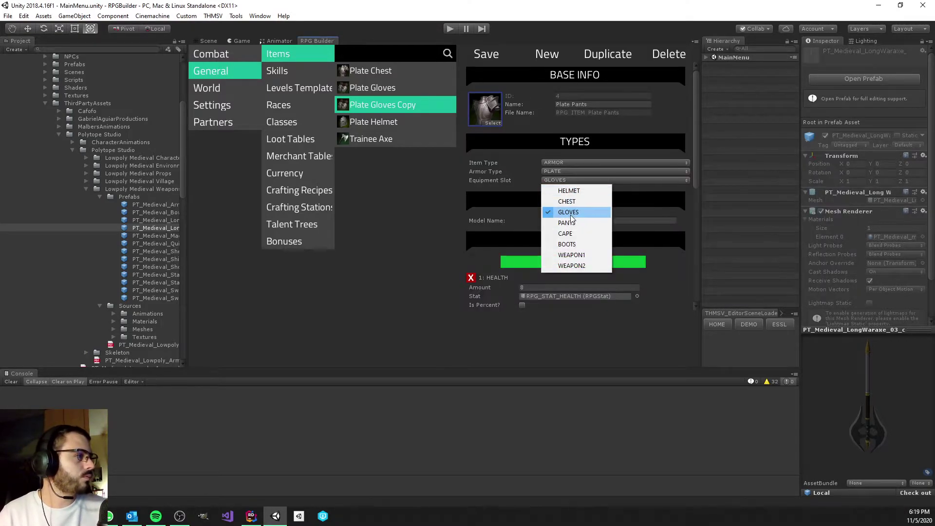
pyautogui.click(570, 222)
pyautogui.click(595, 221)
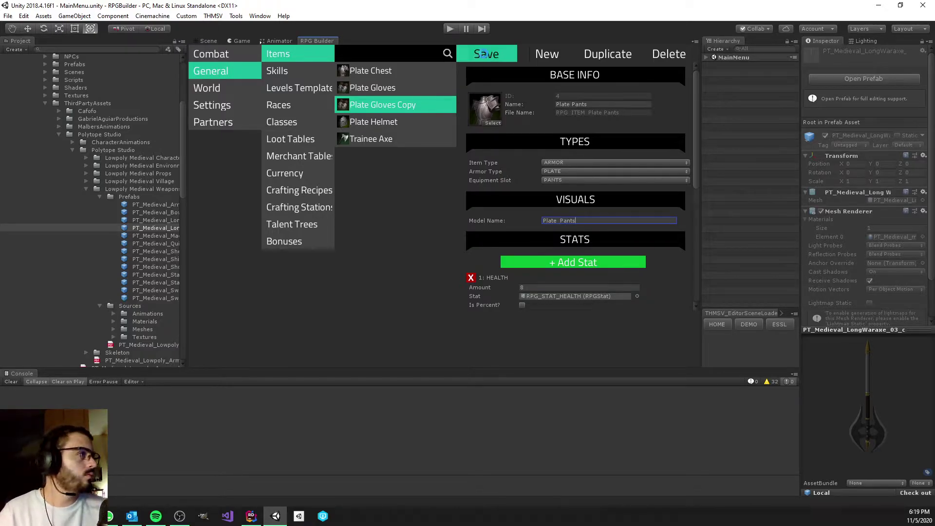
pyautogui.click(486, 54)
# Step: Duplicate the Plate Helmet item, rename the copy Plate Cape and give it the black plate cape icon
pyautogui.click(604, 54)
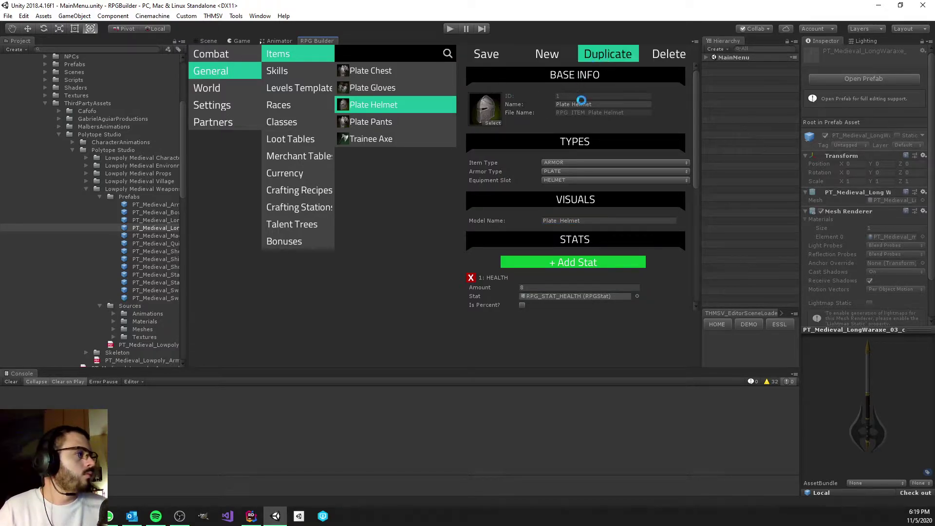
pyautogui.click(615, 104)
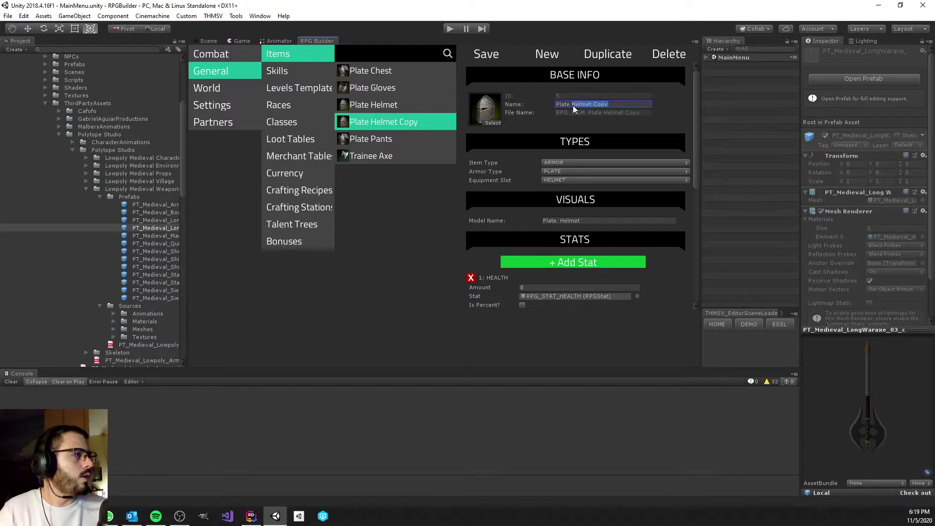
pyautogui.write('Cape')
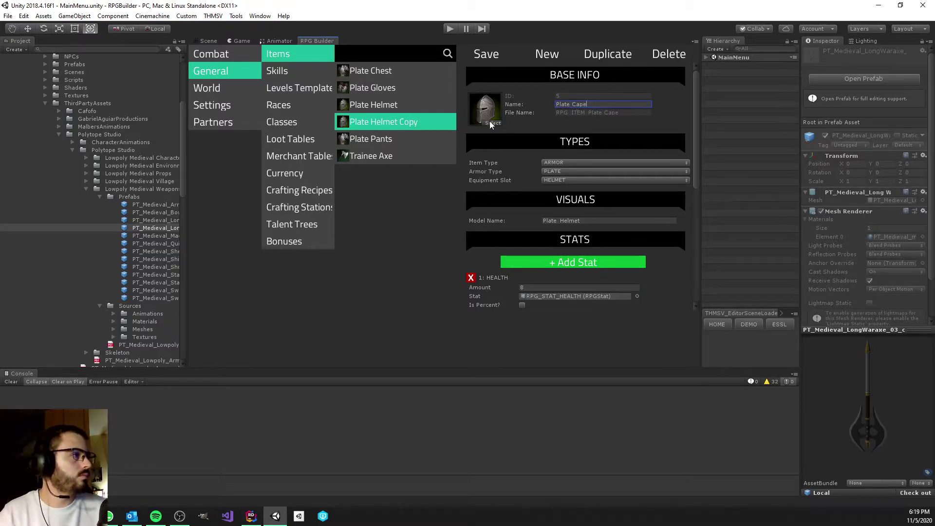
pyautogui.click(491, 122)
pyautogui.write('plat')
pyautogui.click(628, 153)
pyautogui.doubleClick(627, 151)
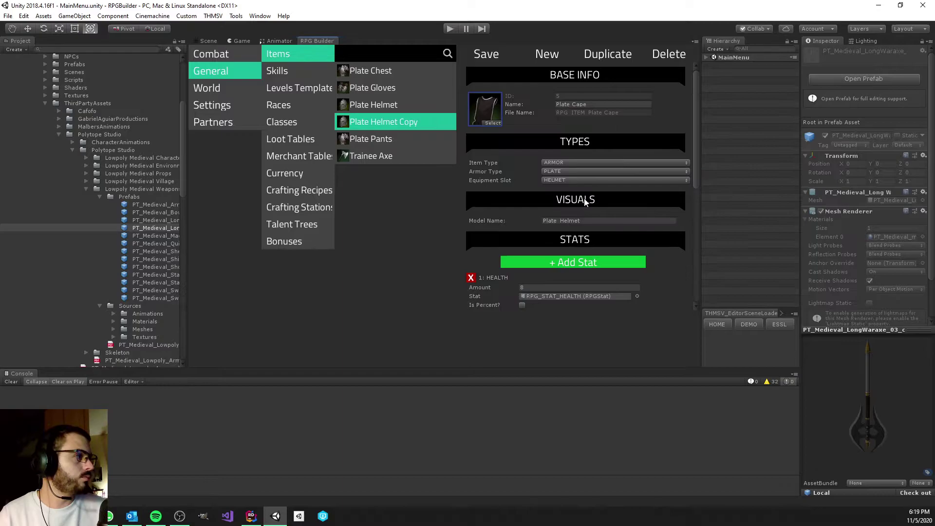
# Step: Set the cape's equipment slot to CAPE and model name to Plate_Cape, and save the item
pyautogui.click(599, 179)
pyautogui.click(595, 221)
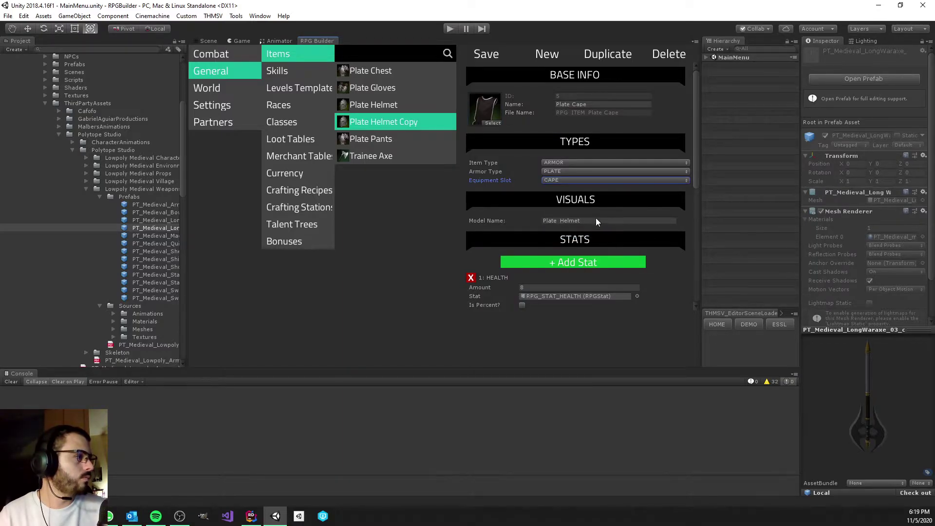
pyautogui.doubleClick(564, 221)
pyautogui.write('Cape')
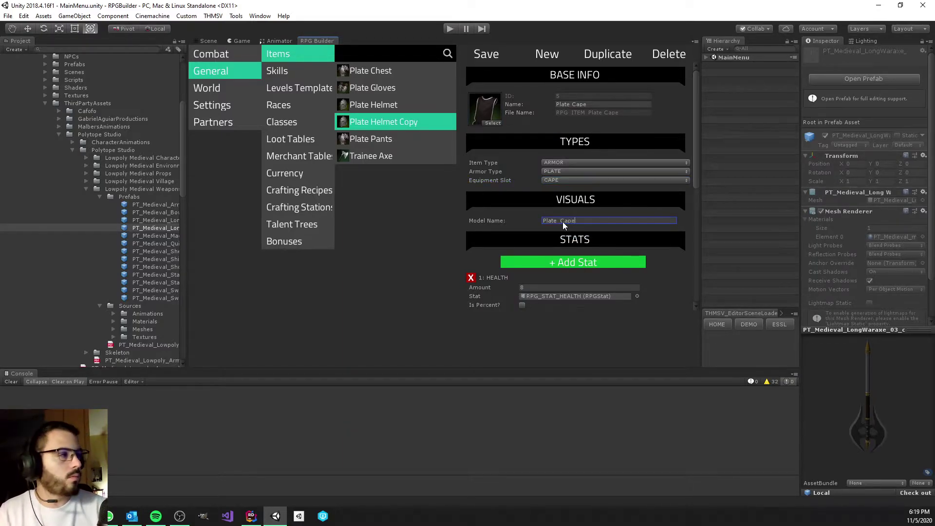
pyautogui.click(488, 55)
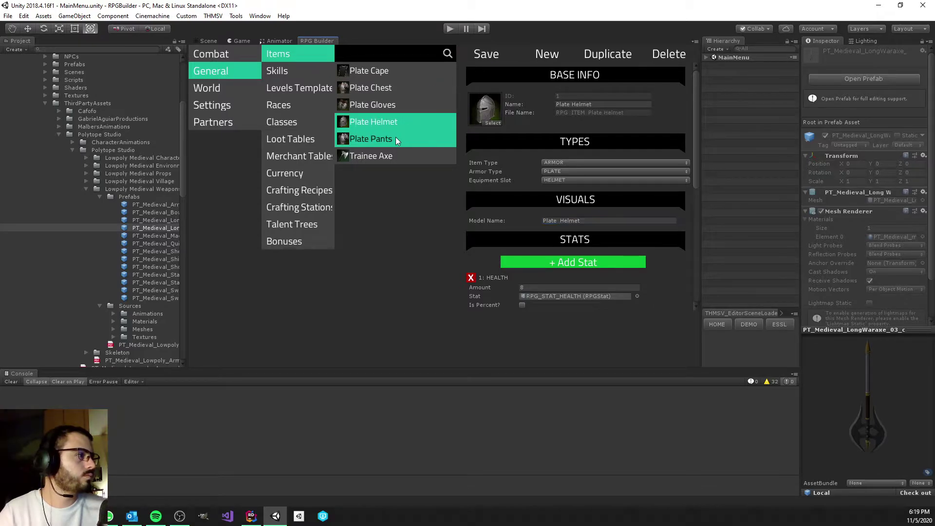
# Step: Duplicate the Plate Pants item, rename the copy Plate Boots and give it the first plate boots icon
pyautogui.click(395, 138)
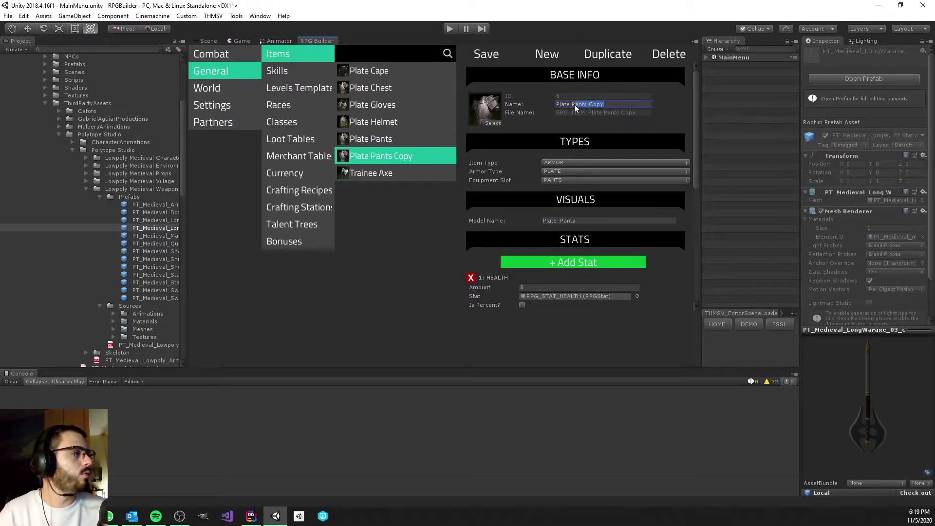
pyautogui.write('Boots')
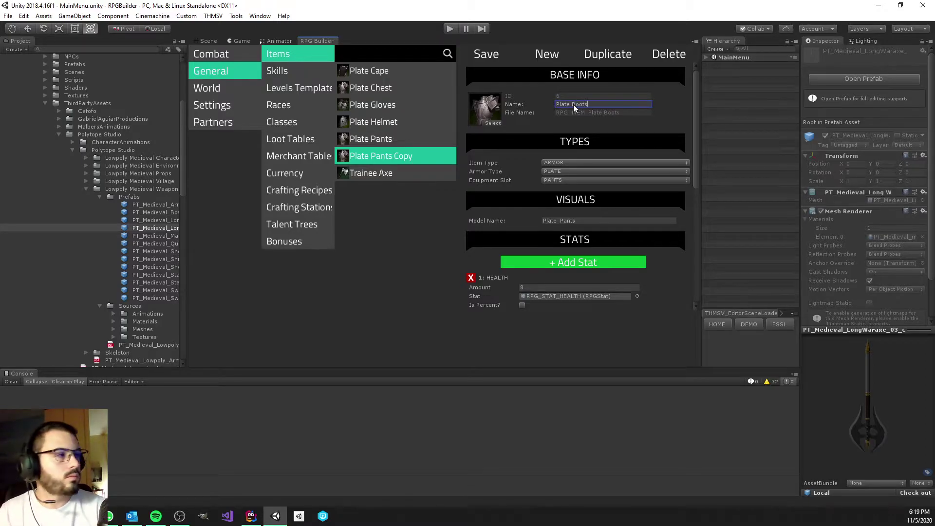
pyautogui.click(501, 124)
pyautogui.write('plat')
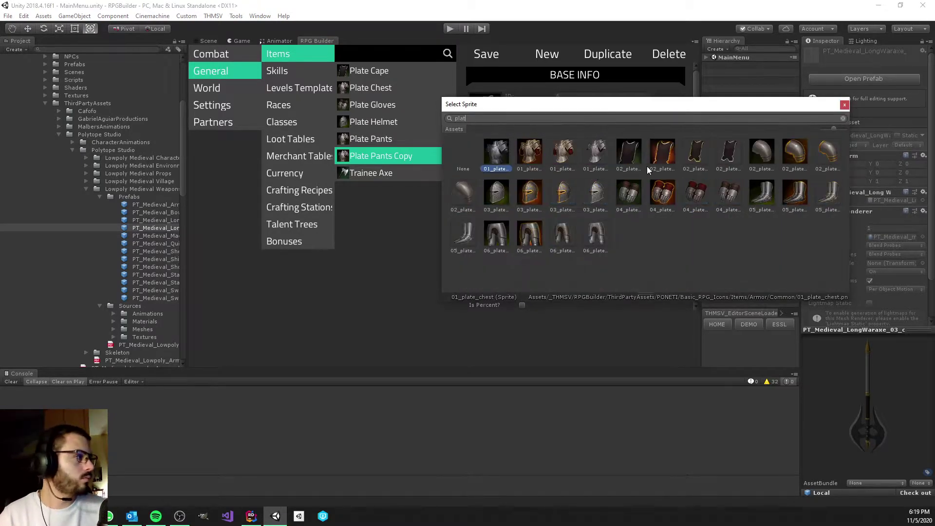
pyautogui.click(770, 194)
pyautogui.doubleClick(764, 197)
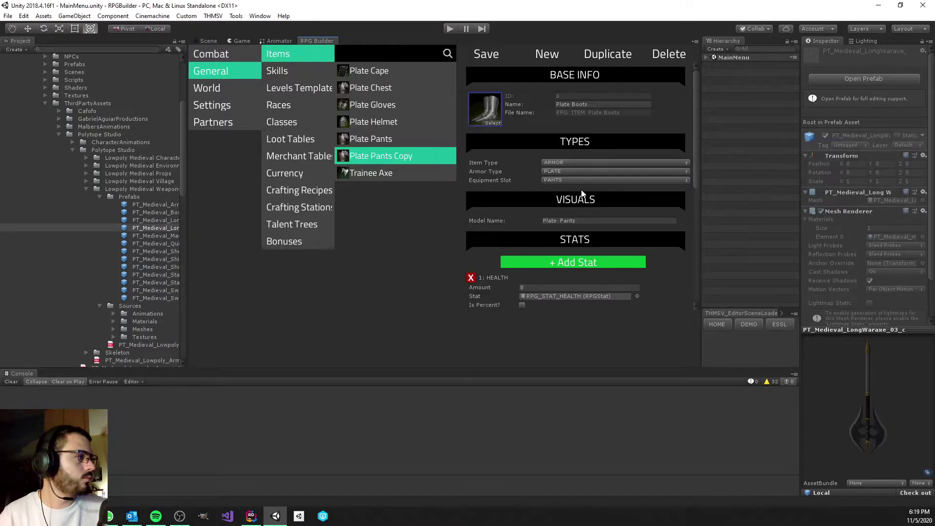
# Step: Set the boots' equipment slot to BOOTS and model name to Plate_Boots, and save the item
pyautogui.click(581, 180)
pyautogui.click(580, 242)
pyautogui.moveTo(589, 220); pyautogui.dragTo(558, 221)
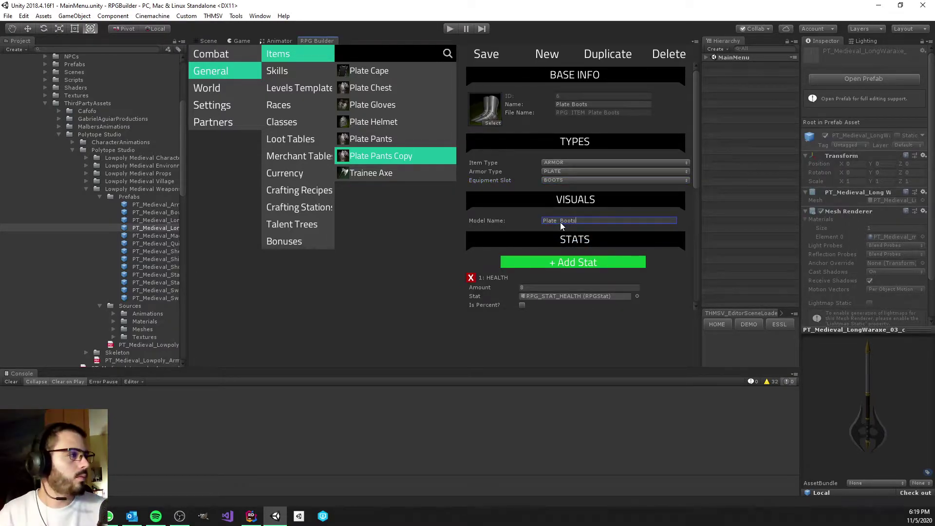
pyautogui.click(485, 54)
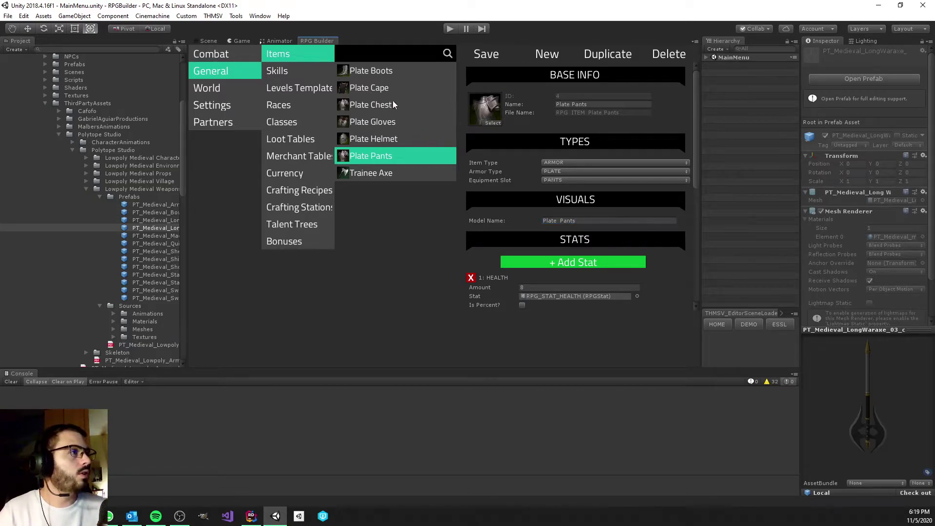
# Step: Review the settings of each saved item, from Plate Boots through the plate pieces to Trainee Axe
pyautogui.click(375, 71)
pyautogui.click(373, 87)
pyautogui.click(374, 105)
pyautogui.click(371, 122)
pyautogui.click(369, 140)
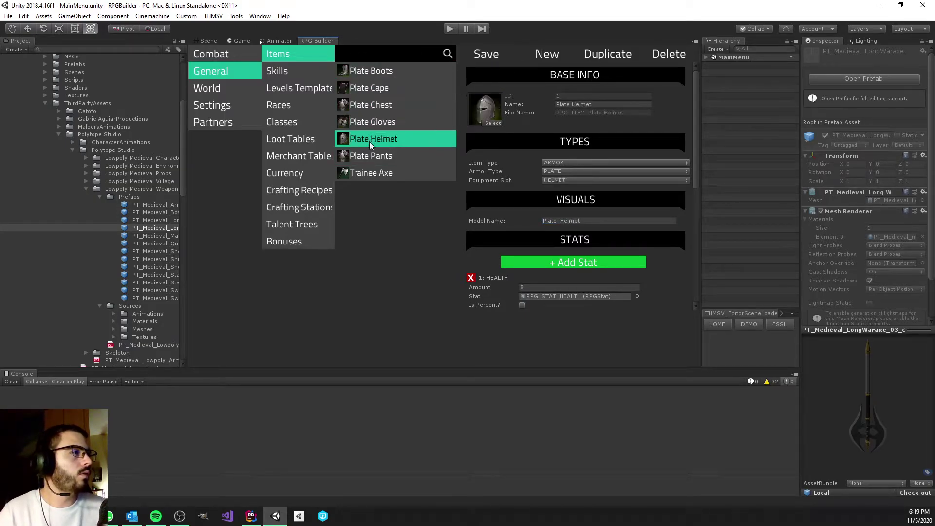
pyautogui.click(371, 155)
pyautogui.click(375, 174)
# Step: Create a new item named Health Potion with the green potion icon and the CONSUMABLE item type
pyautogui.click(548, 55)
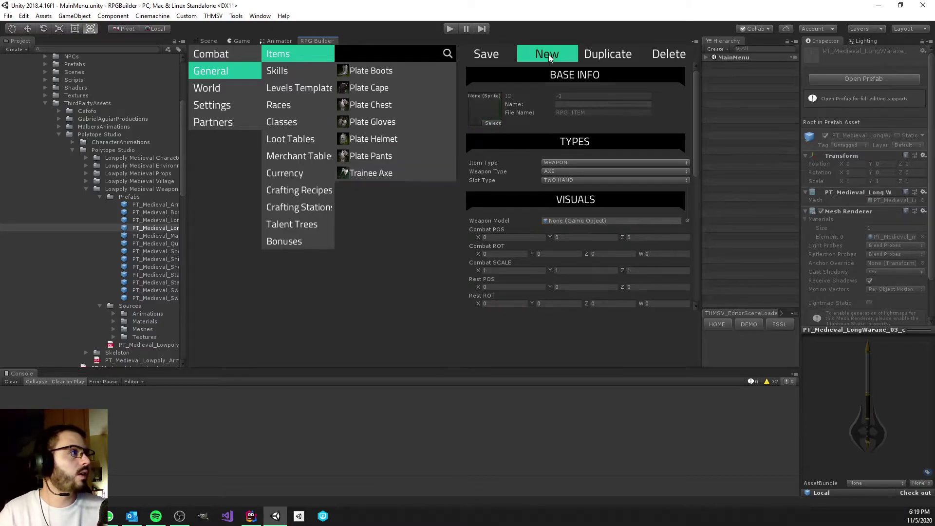
pyautogui.click(566, 104)
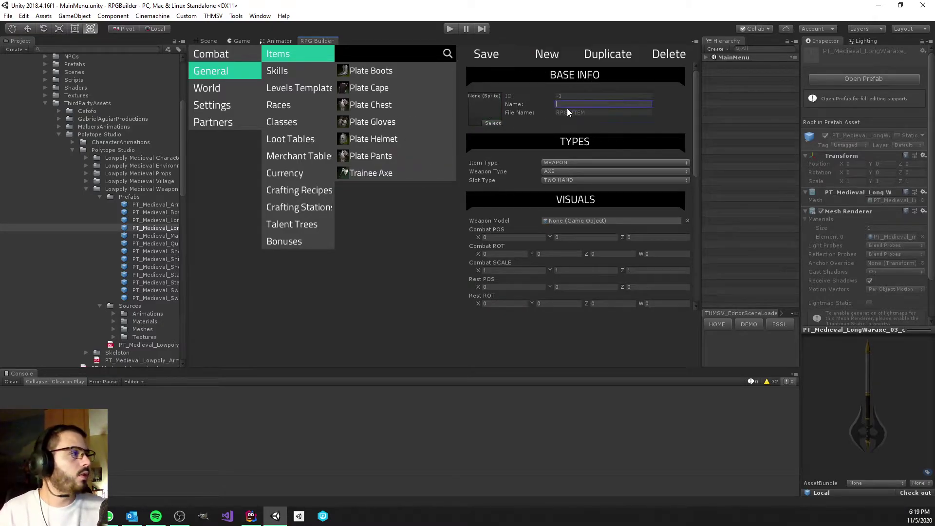
pyautogui.write('Health po')
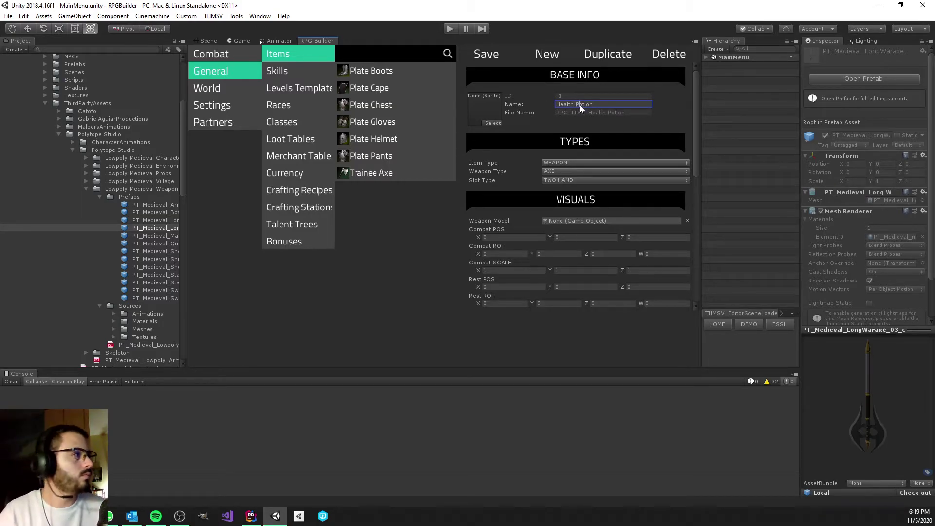
pyautogui.click(500, 123)
pyautogui.scroll(-10, 624, 195)
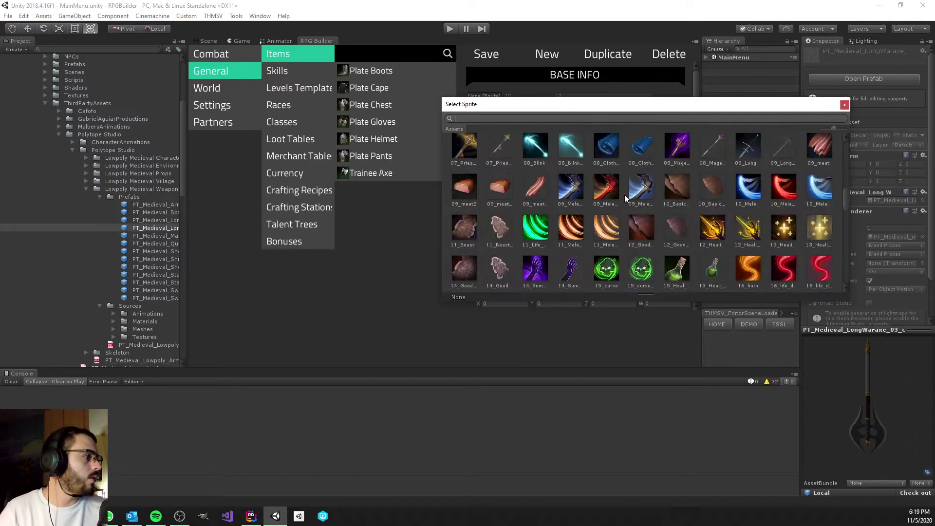
pyautogui.doubleClick(676, 210)
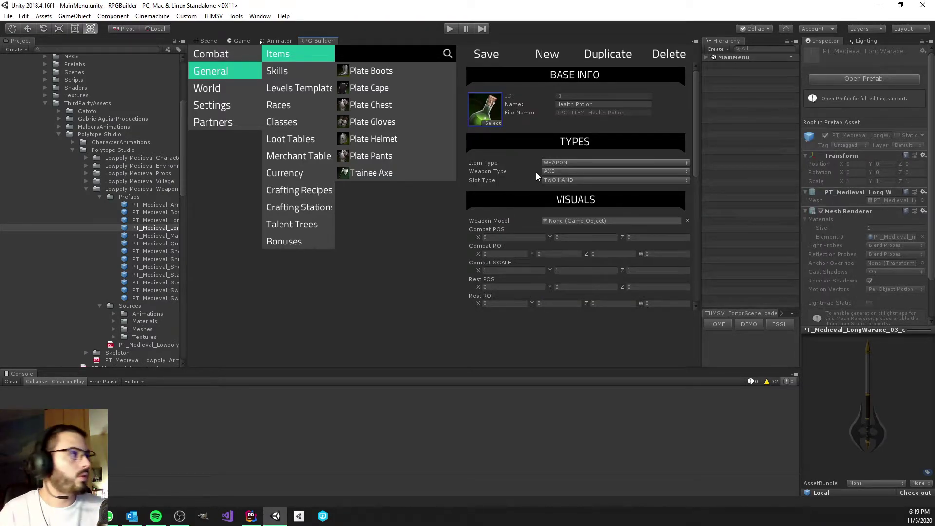
pyautogui.click(565, 162)
pyautogui.click(568, 193)
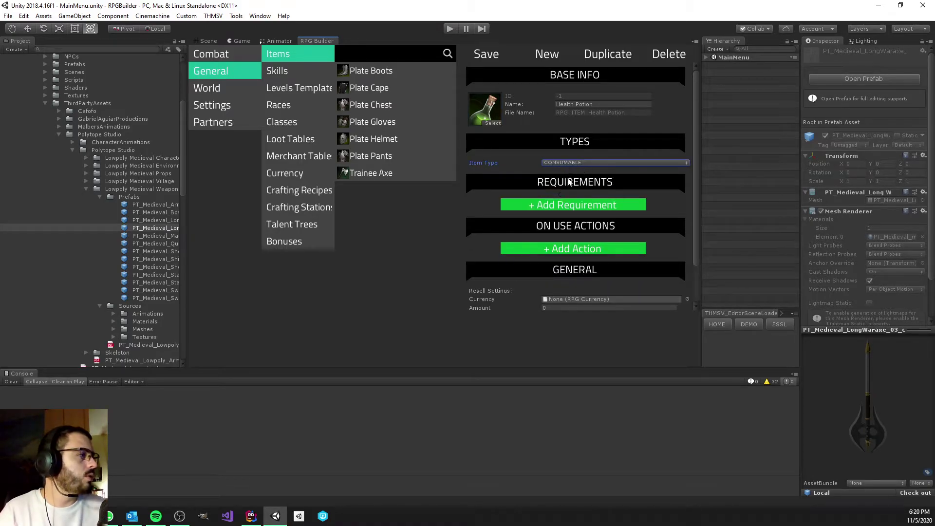
# Step: Add a Class Level requirement for RPG_CLASS_Warrior at level 9 to the Health Potion, and remove that requirement
pyautogui.scroll(-3, 568, 182)
pyautogui.click(573, 157)
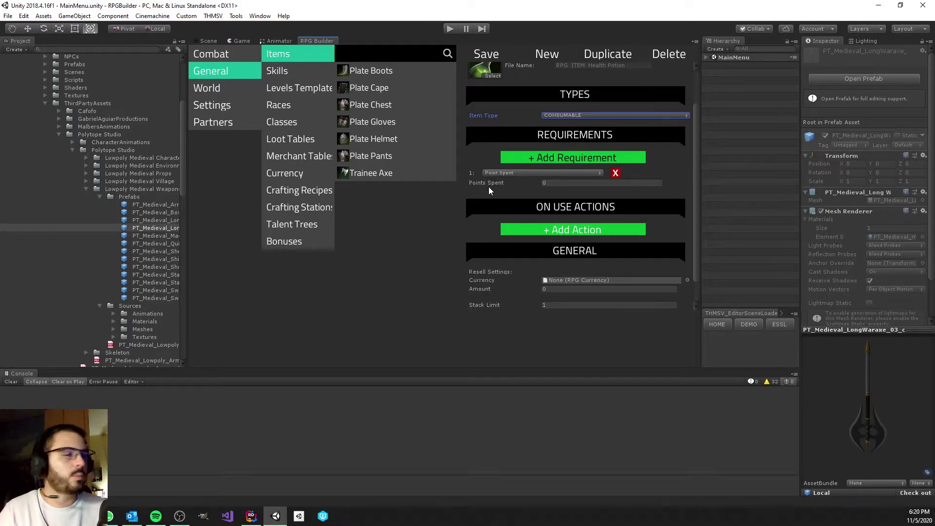
pyautogui.click(514, 173)
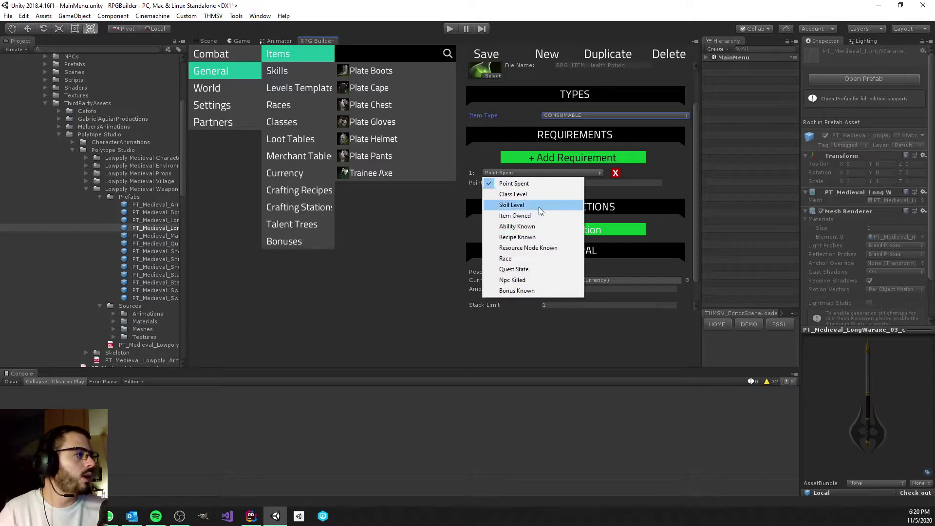
pyautogui.click(516, 194)
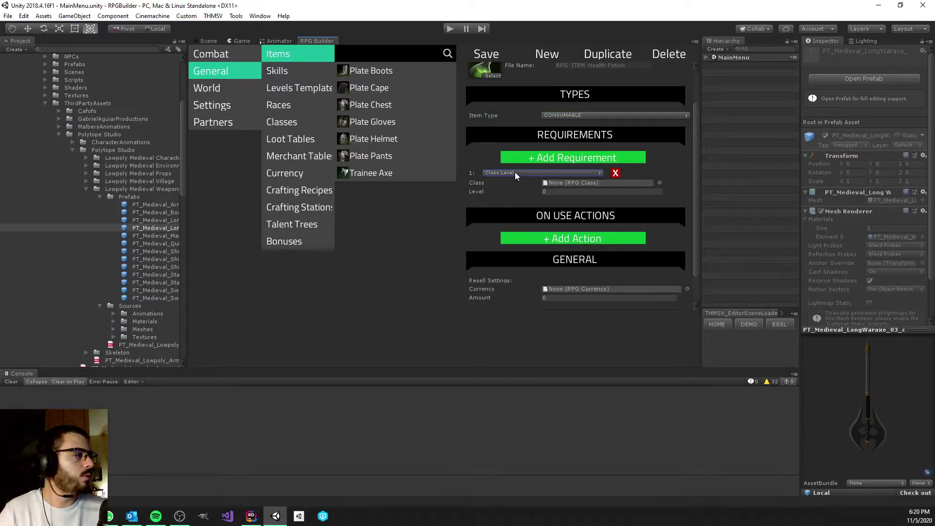
pyautogui.click(516, 173)
pyautogui.click(536, 191)
pyautogui.click(659, 183)
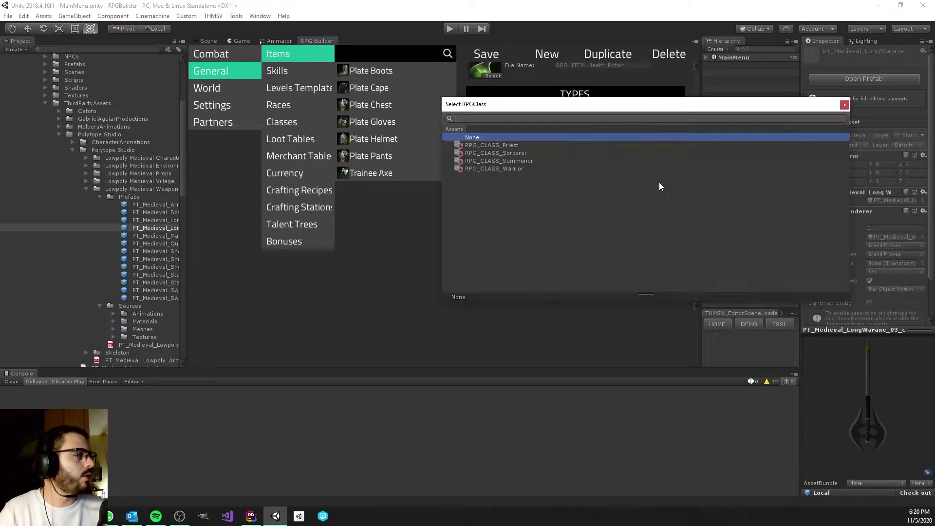
pyautogui.doubleClick(518, 168)
pyautogui.click(560, 191)
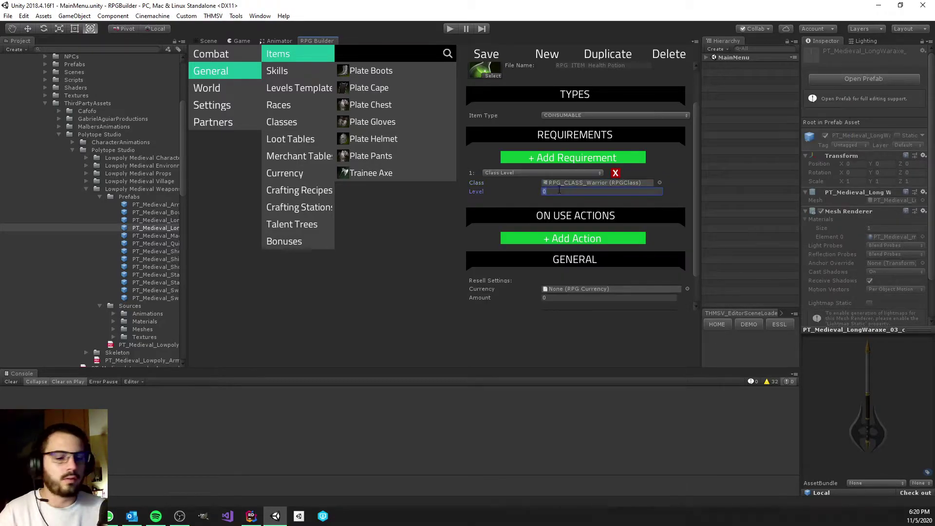
pyautogui.write('9')
pyautogui.click(616, 174)
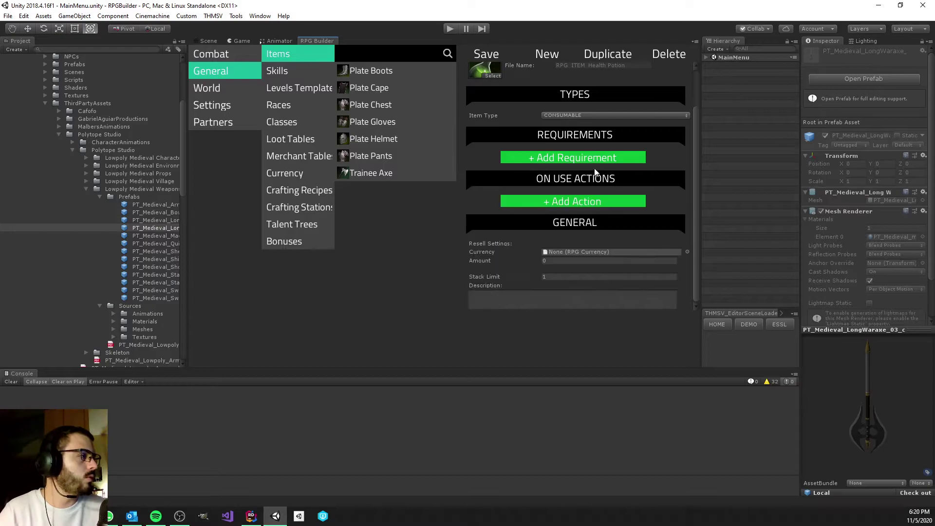
# Step: Add an Item Owned requirement for RPG_ITEM_Trainee Axe to the potion and mark the axe as consumed
pyautogui.click(550, 161)
pyautogui.click(509, 173)
pyautogui.click(548, 205)
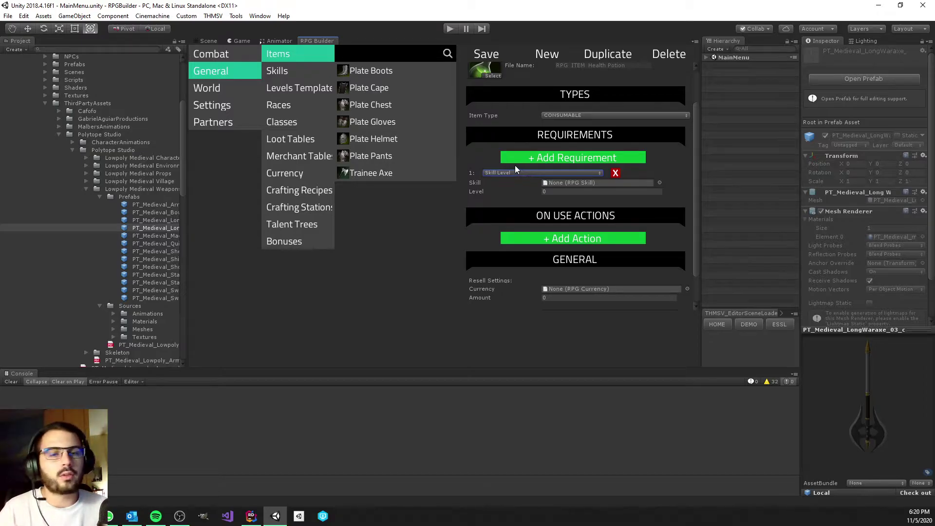
pyautogui.click(502, 173)
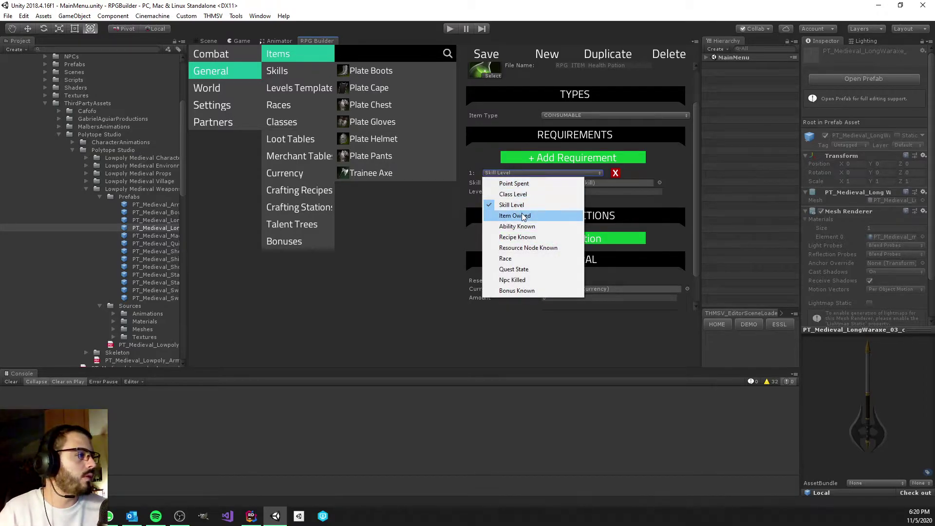
pyautogui.click(515, 215)
pyautogui.click(659, 184)
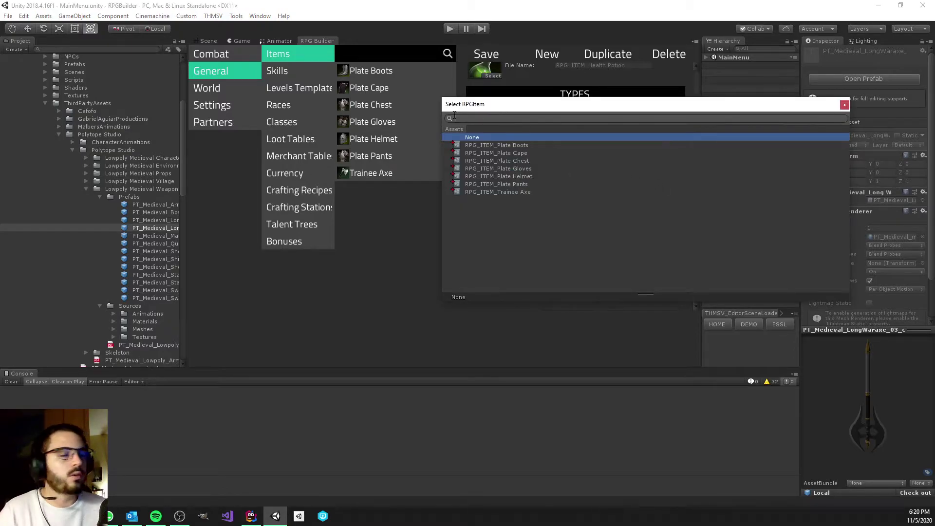
pyautogui.doubleClick(514, 192)
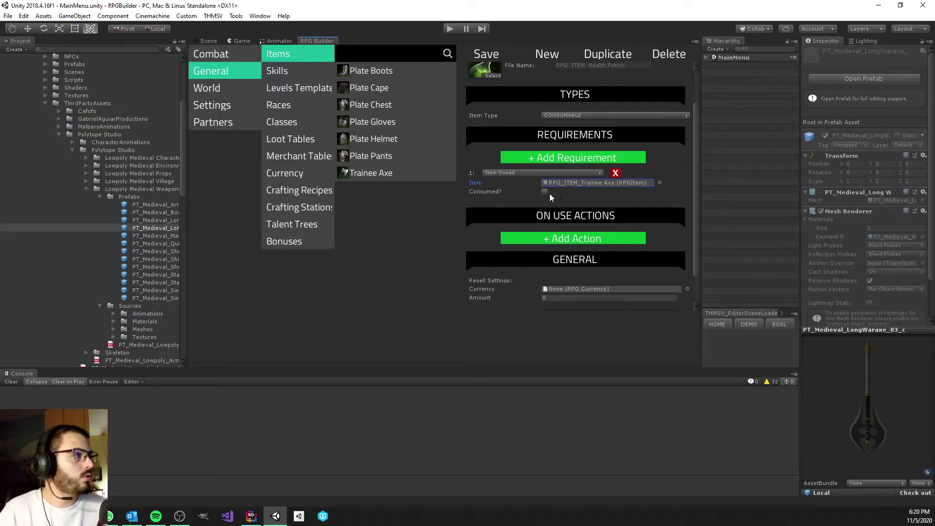
pyautogui.click(545, 192)
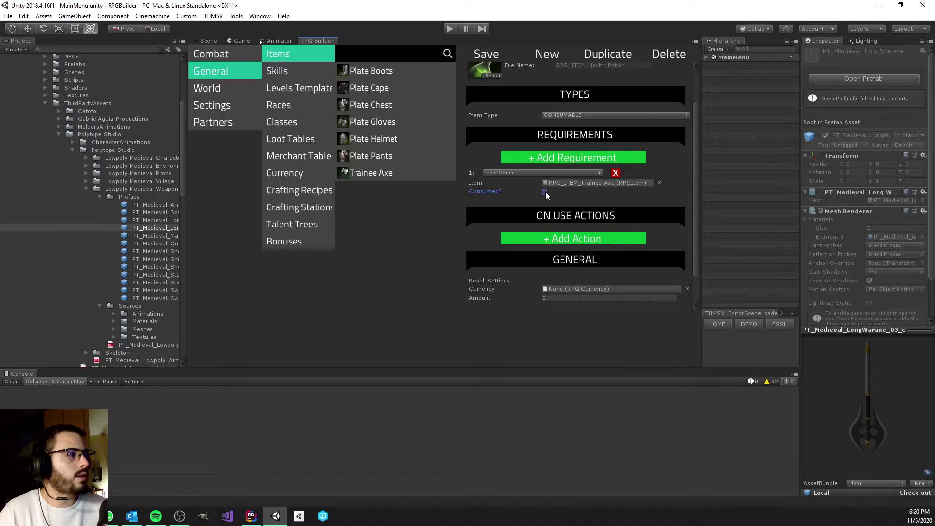
# Step: Change the requirement to Ability Known and assign RPG_ABILITY_Pyroblast
pyautogui.click(576, 173)
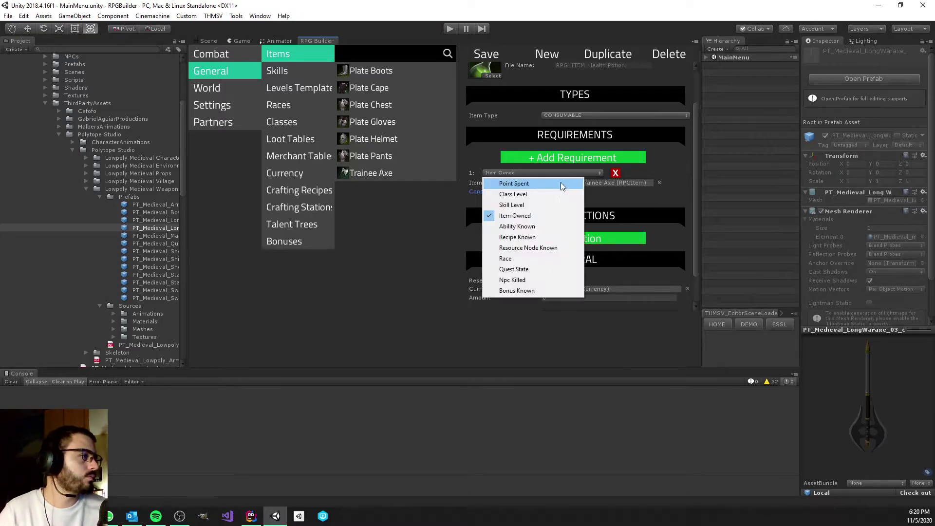
pyautogui.click(544, 227)
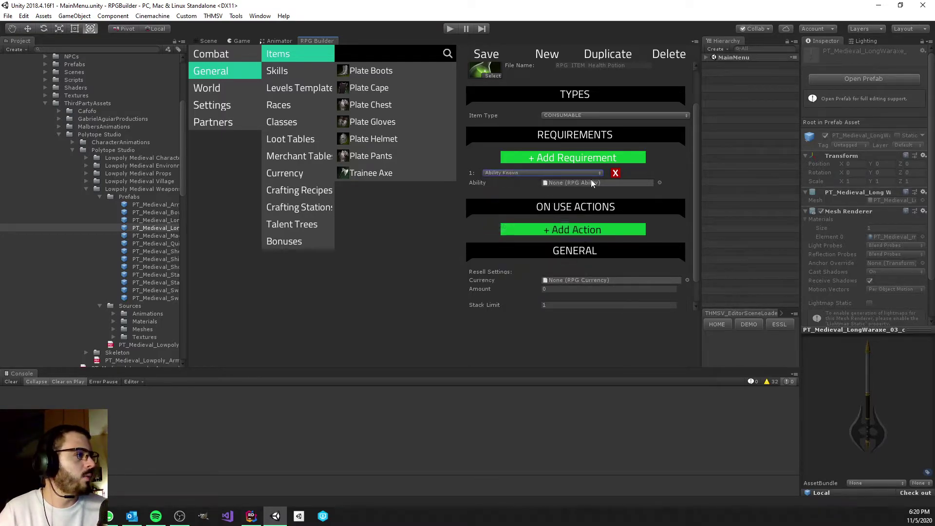
pyautogui.click(660, 183)
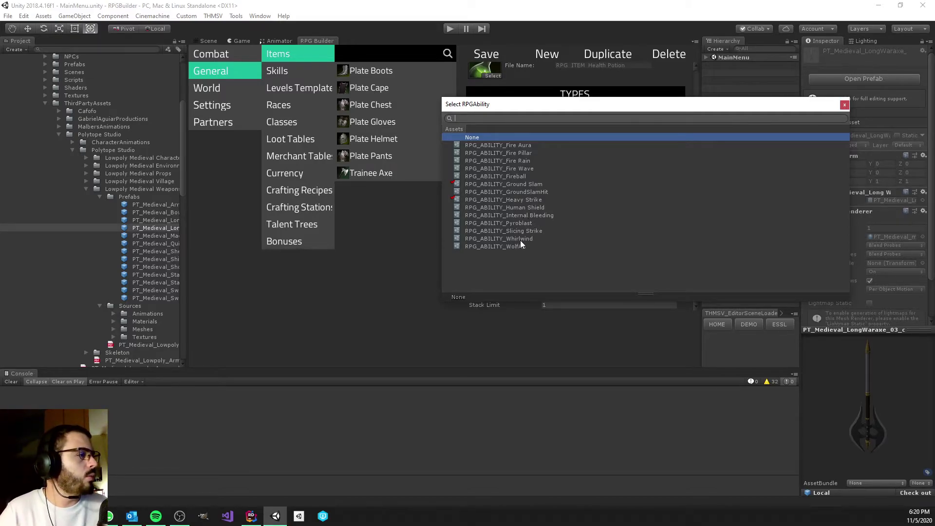
pyautogui.doubleClick(518, 222)
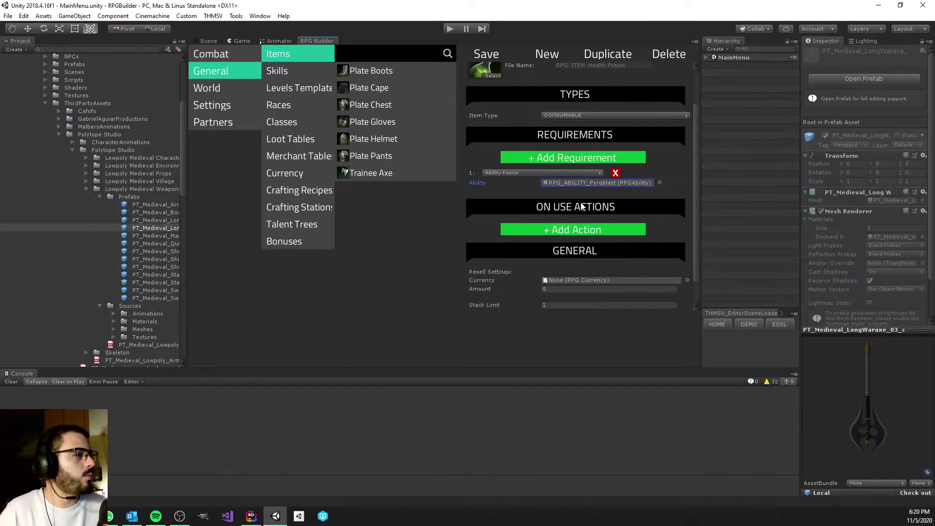
# Step: Switch the requirement type to Recipe Known and on to Resource Node Known
pyautogui.click(546, 174)
pyautogui.click(544, 237)
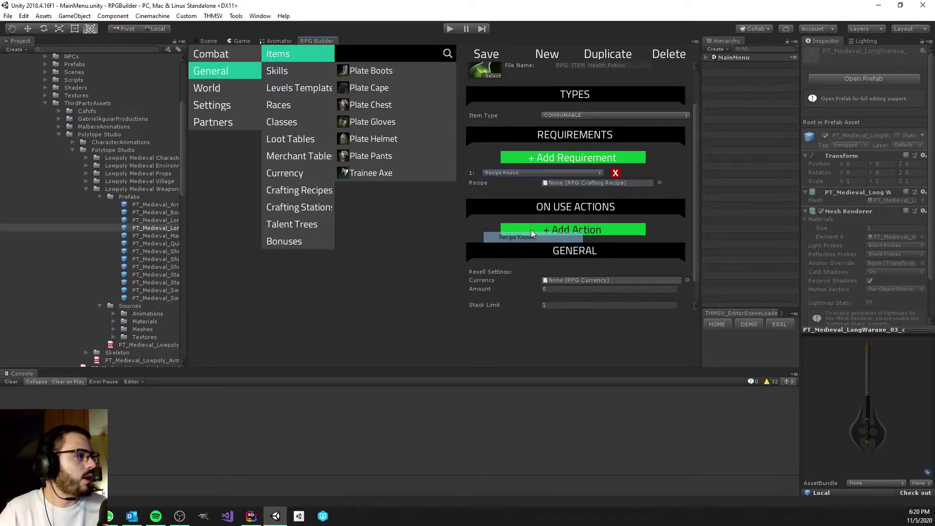
pyautogui.click(544, 174)
pyautogui.click(534, 245)
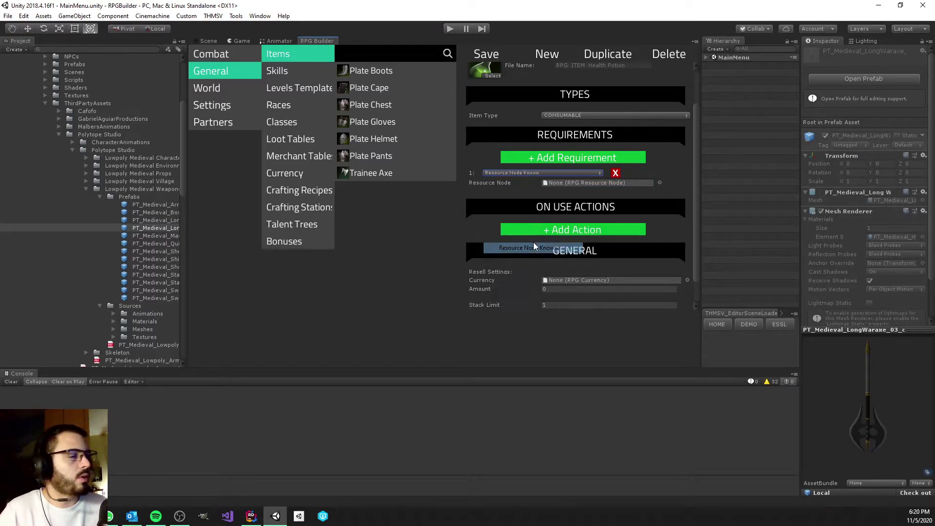
# Step: Change the requirement to Race and assign RPG_RACE_Human
pyautogui.click(512, 173)
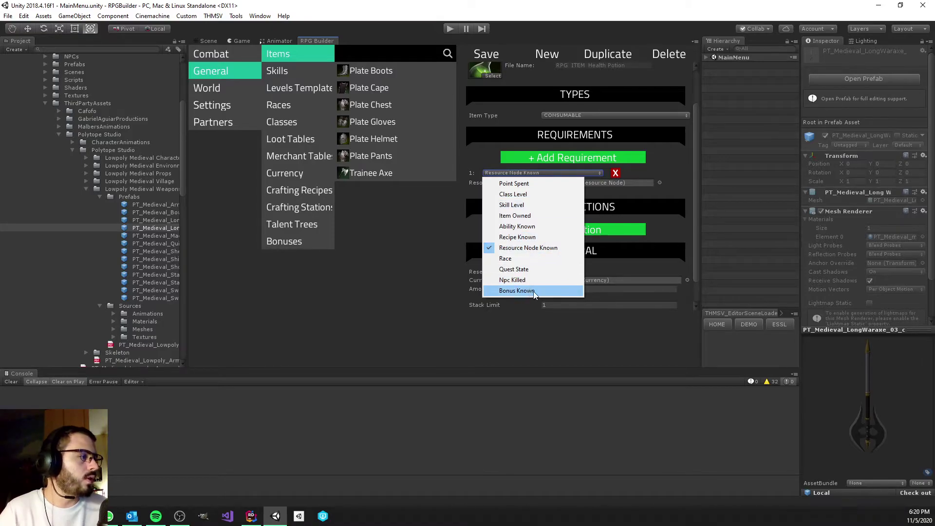
pyautogui.click(528, 258)
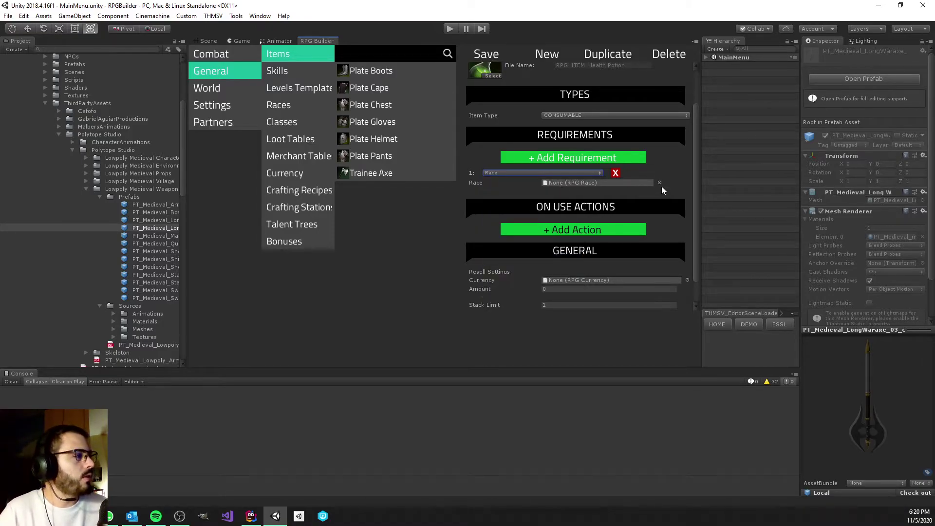
pyautogui.click(660, 183)
pyautogui.doubleClick(511, 145)
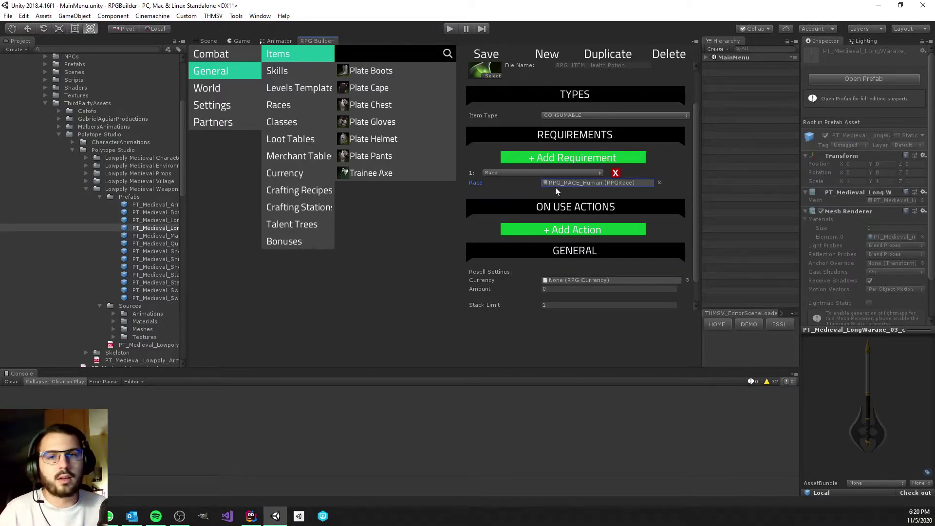
# Step: Change the requirement to Quest State and set its state to Failed
pyautogui.click(532, 173)
pyautogui.click(533, 269)
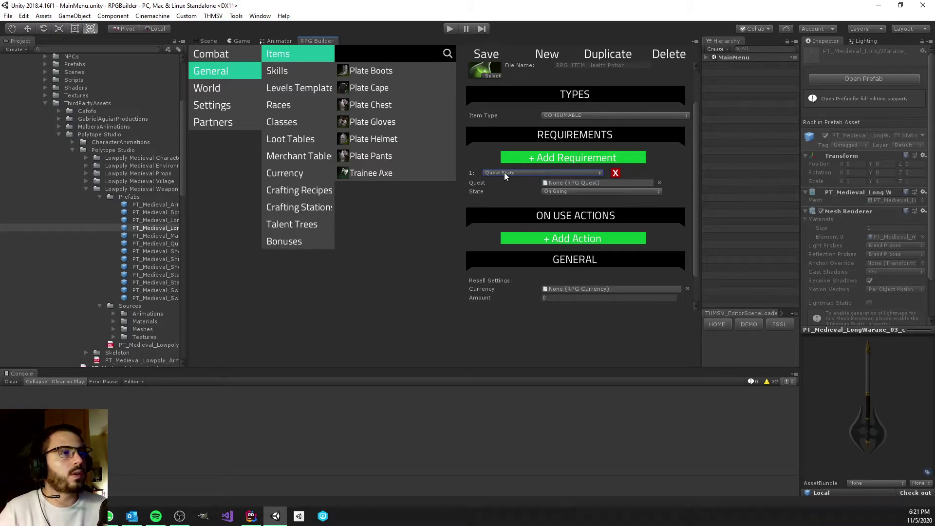
pyautogui.click(559, 191)
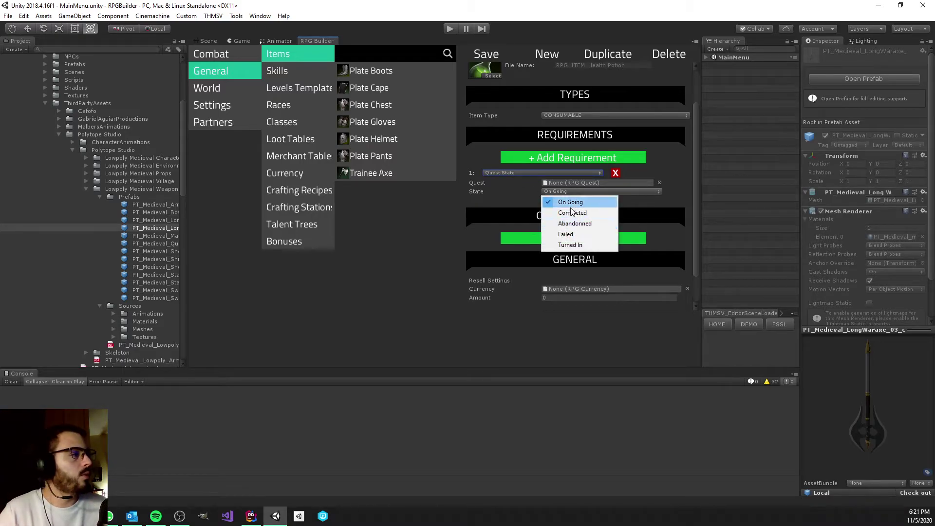
pyautogui.click(568, 236)
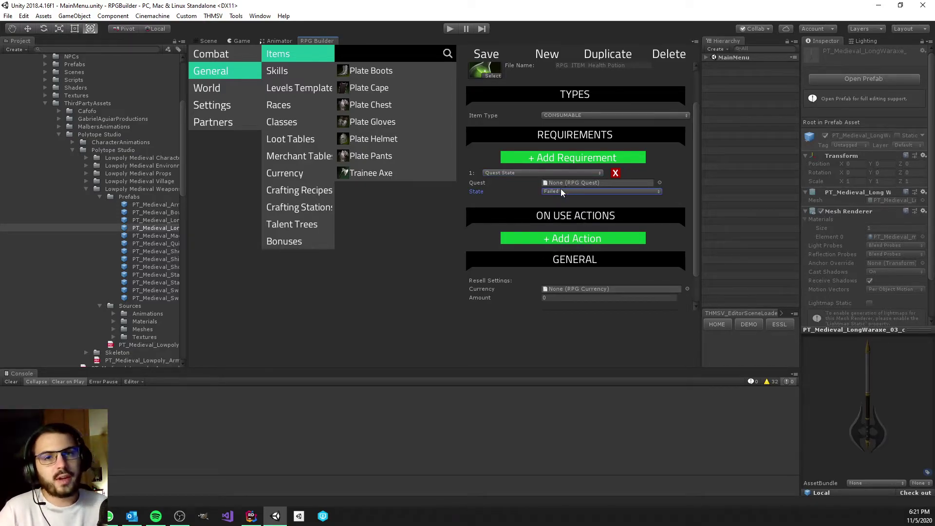
# Step: Change the requirement to Npc Killed, assign RPG_NPC_Wolf and set the kills to 500
pyautogui.click(526, 173)
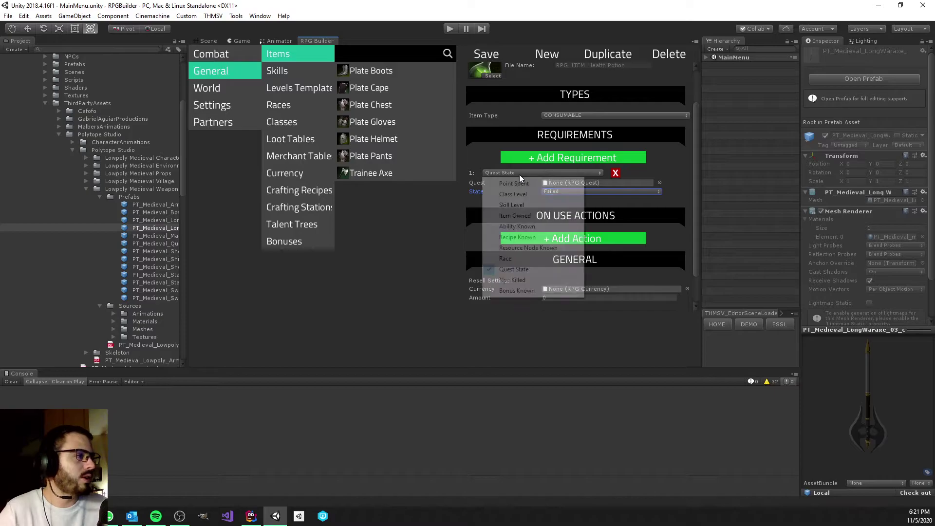
pyautogui.click(536, 280)
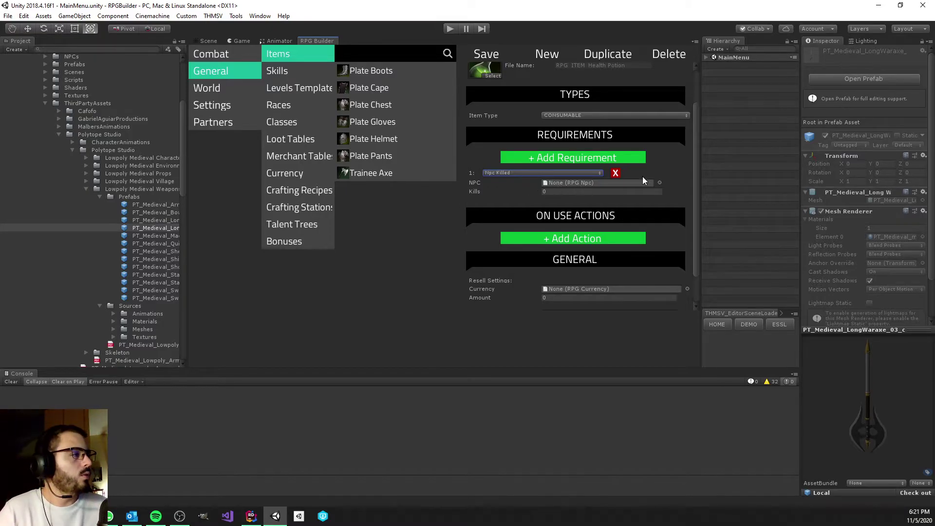
pyautogui.click(660, 183)
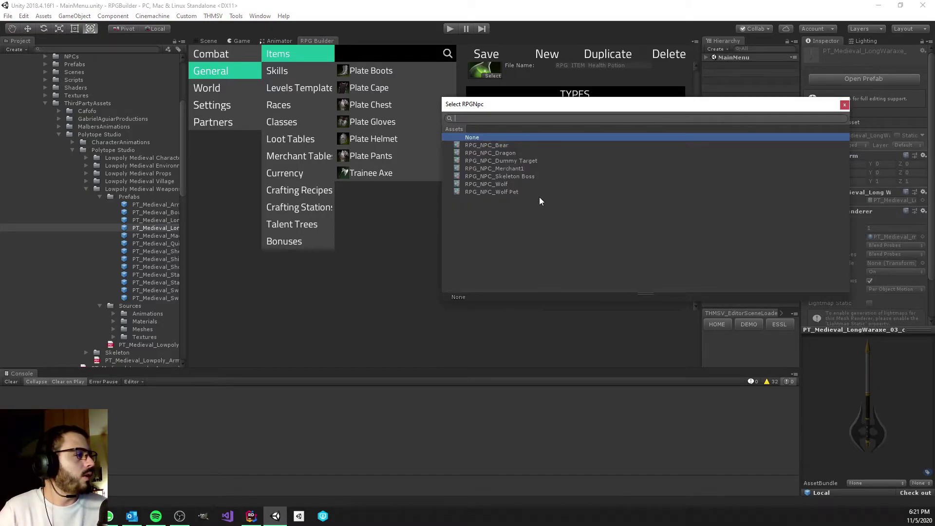
pyautogui.doubleClick(511, 186)
pyautogui.click(570, 192)
pyautogui.write('500')
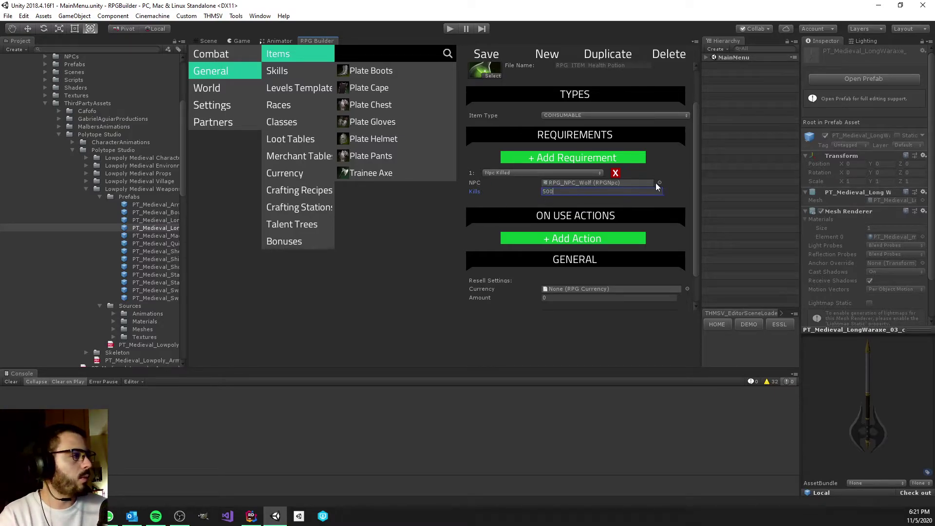
# Step: Set the Npc Killed requirement to RPG_NPC_Skeleton Boss with 1 kill, and remove the requirement from the potion
pyautogui.click(660, 182)
pyautogui.doubleClick(531, 178)
pyautogui.click(545, 191)
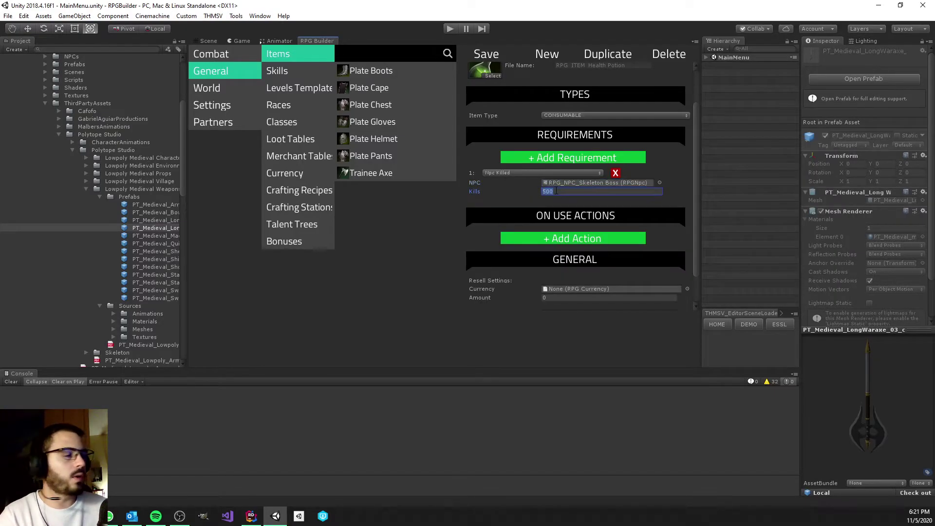
pyautogui.write('1')
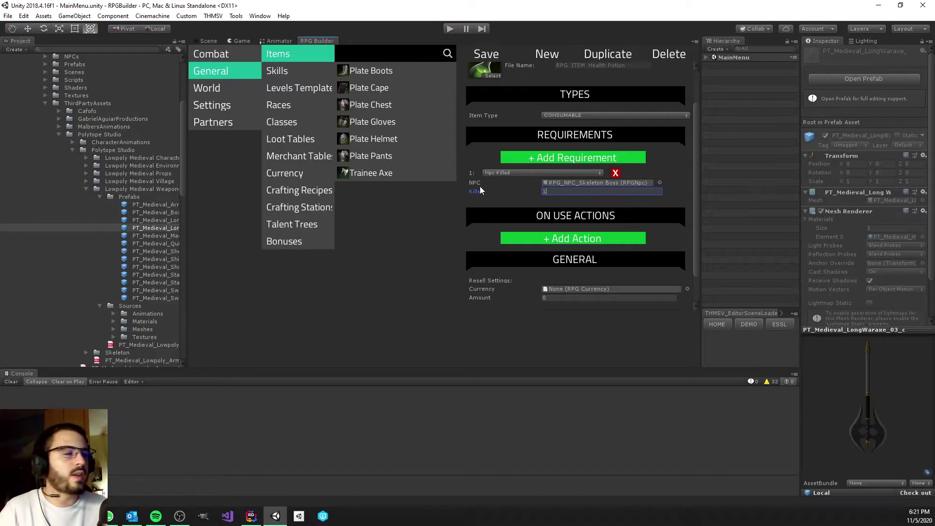
pyautogui.click(615, 173)
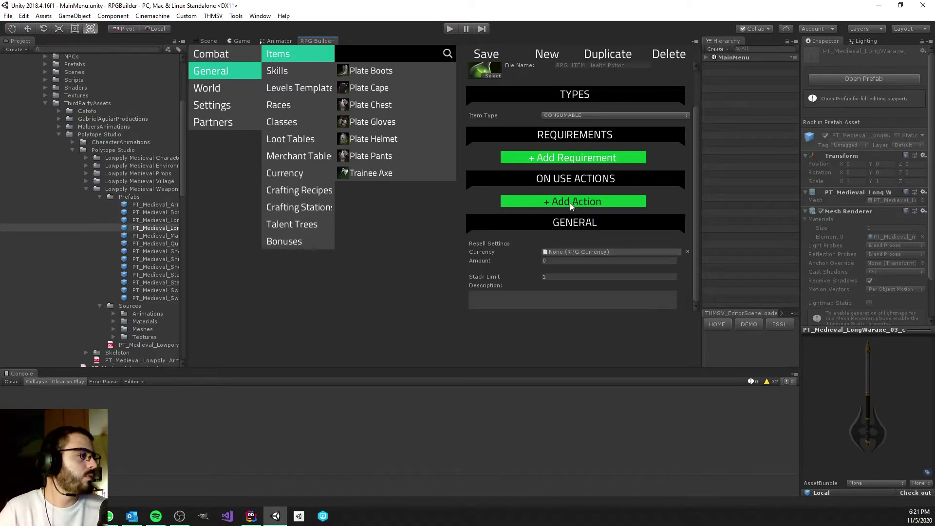
# Step: Add an on-use action to the Health Potion and try the Use Ability and Use Effect types
pyautogui.click(572, 202)
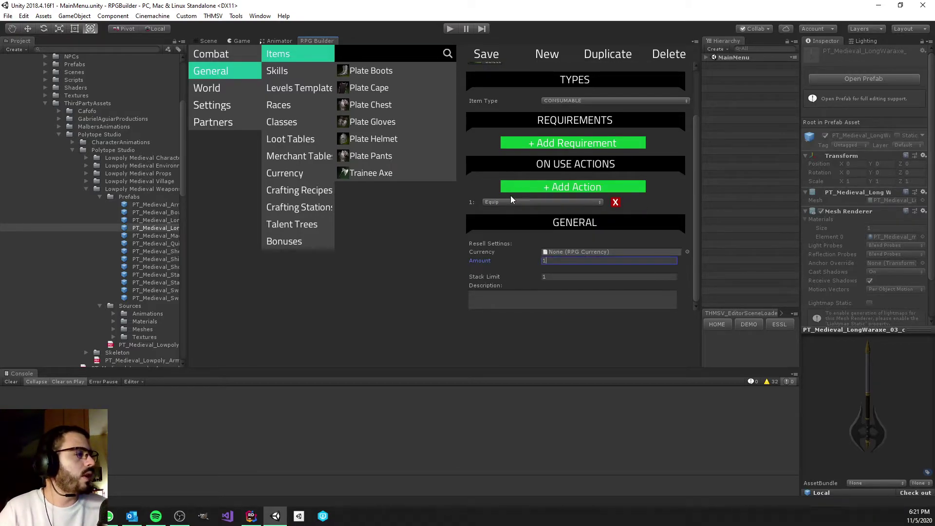
pyautogui.click(500, 202)
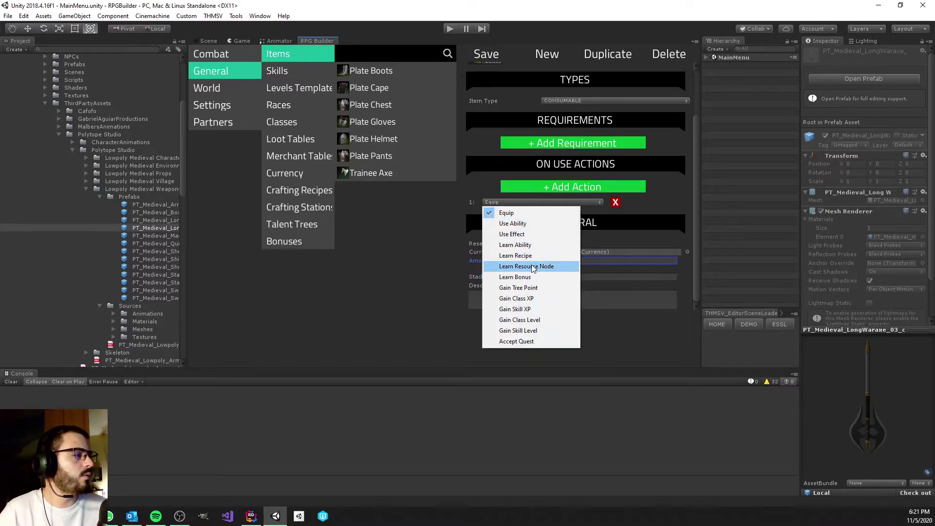
pyautogui.click(519, 225)
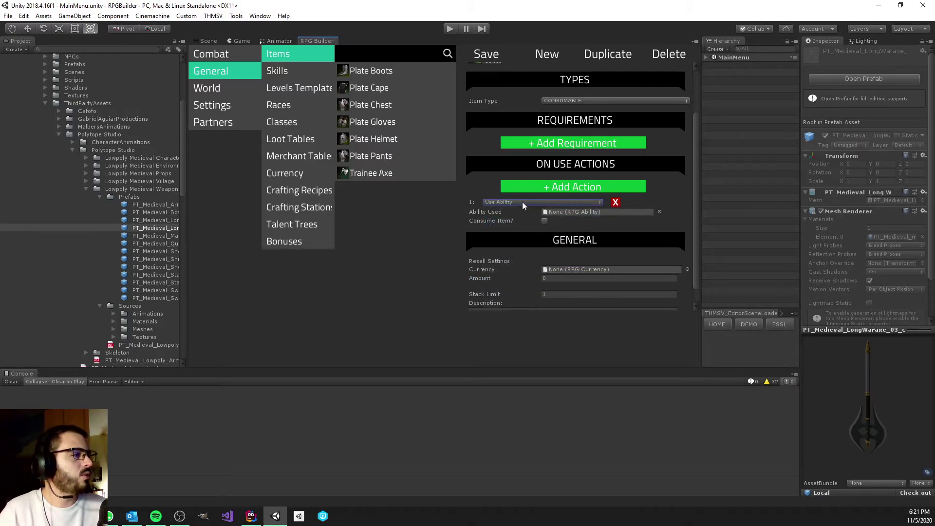
pyautogui.click(522, 201)
pyautogui.click(533, 233)
pyautogui.click(523, 201)
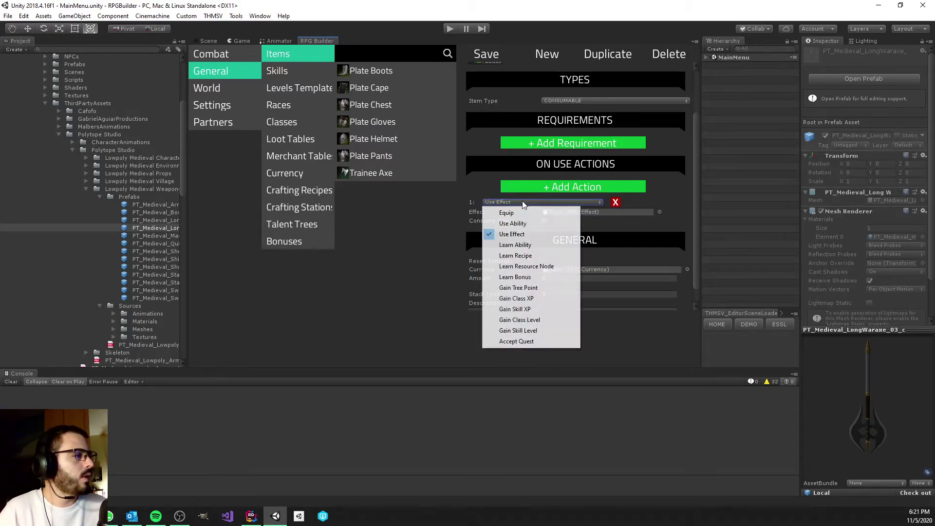
# Step: Try the Learn Ability and Learn Recipe action types, toggle Consume Item, and return the action to Use Effect
pyautogui.click(515, 244)
pyautogui.click(510, 201)
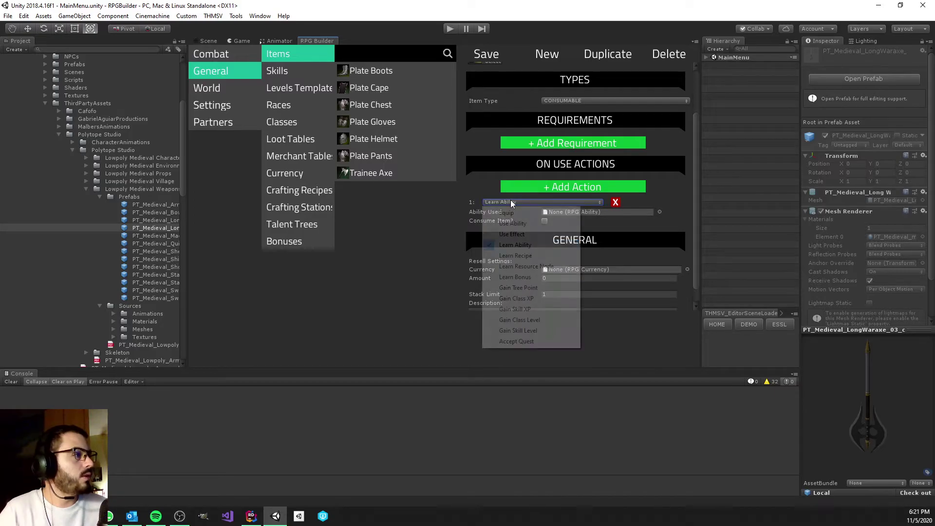
pyautogui.click(526, 256)
pyautogui.click(545, 222)
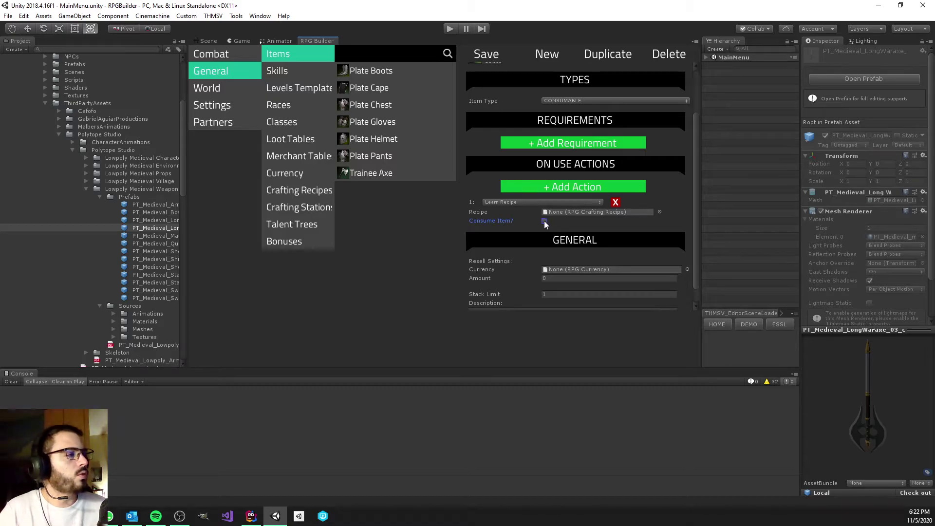
pyautogui.click(527, 201)
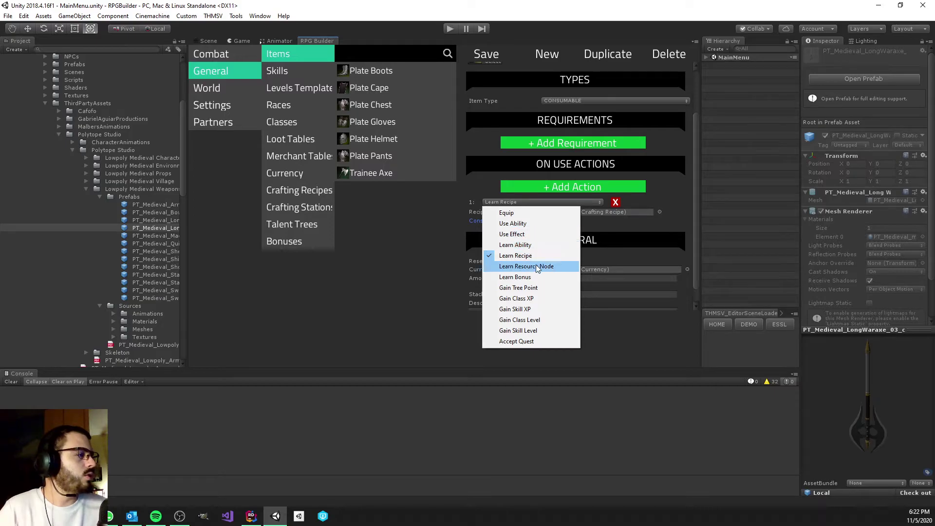
pyautogui.click(525, 234)
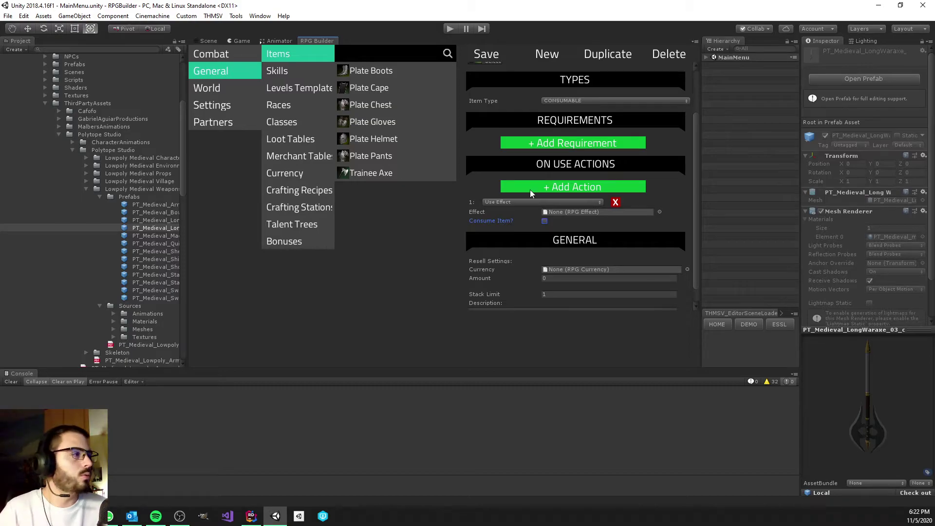
# Step: Remove the on-use action from the Health Potion and save the item
pyautogui.click(616, 202)
pyautogui.click(486, 53)
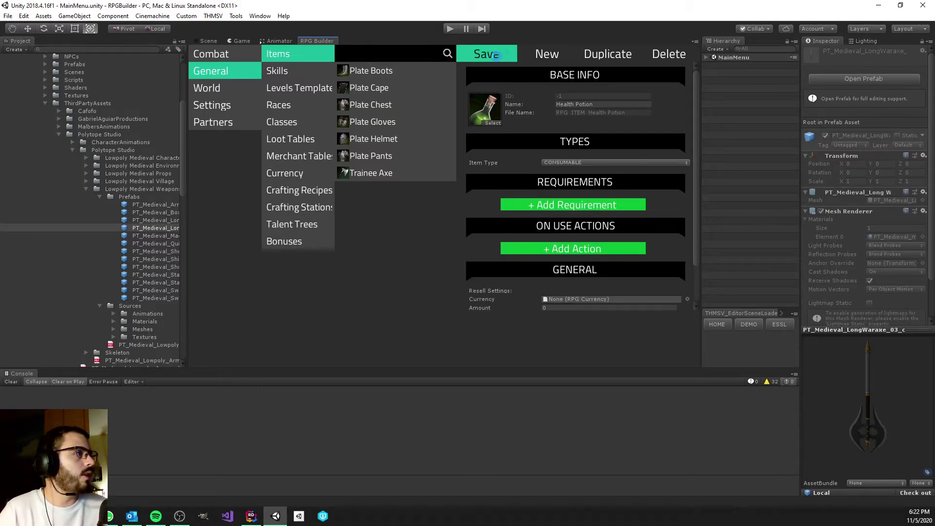
# Step: Create a new combat effect named Health Potion
pyautogui.click(211, 54)
pyautogui.click(281, 70)
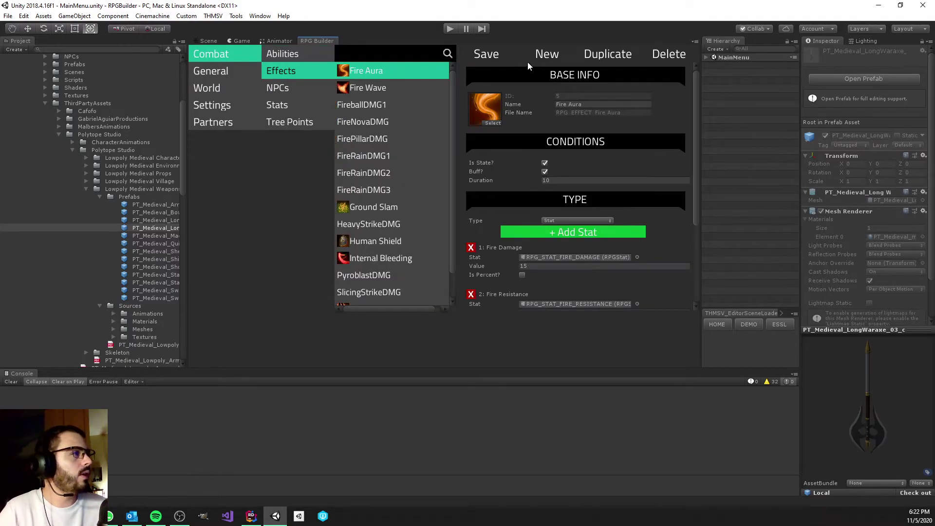
pyautogui.click(545, 55)
pyautogui.click(576, 105)
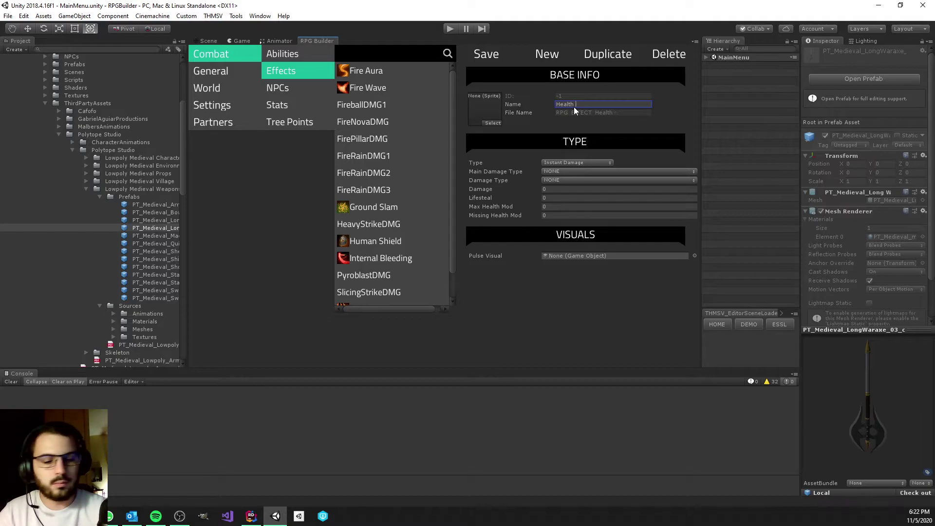
# Step: Assign the 15_Heal_potion sprite as the effect's icon
pyautogui.click(494, 123)
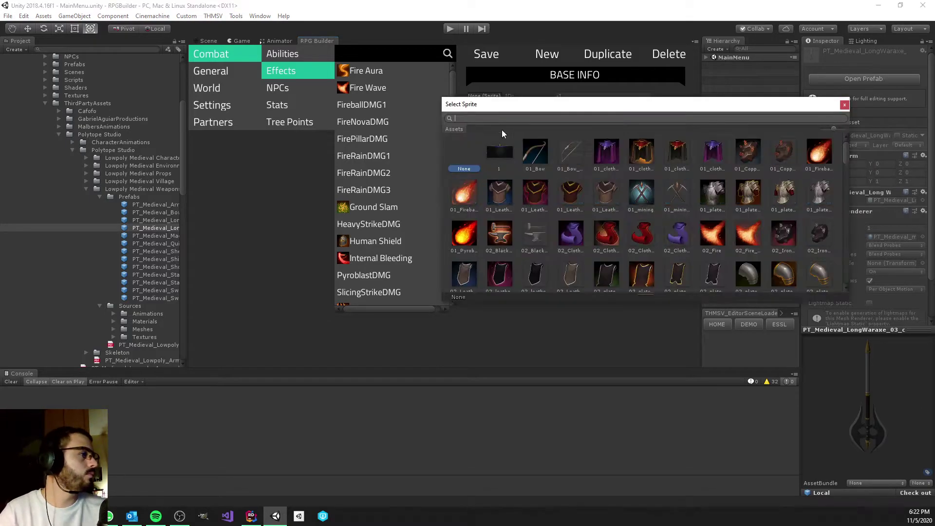
pyautogui.scroll(-10, 592, 191)
pyautogui.click(674, 241)
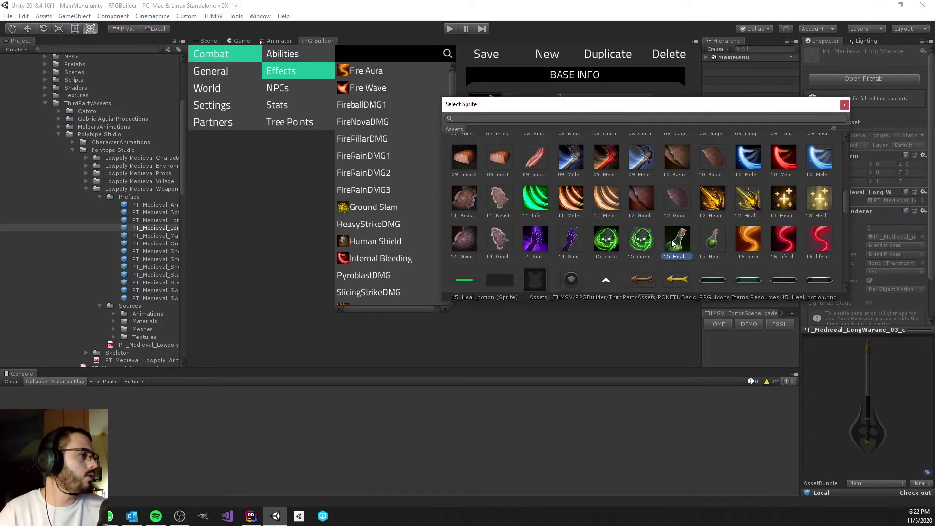
pyautogui.doubleClick(671, 244)
# Step: Set the effect's type to Heal Over Time, flagged as a buff, with a duration of 10
pyautogui.click(565, 164)
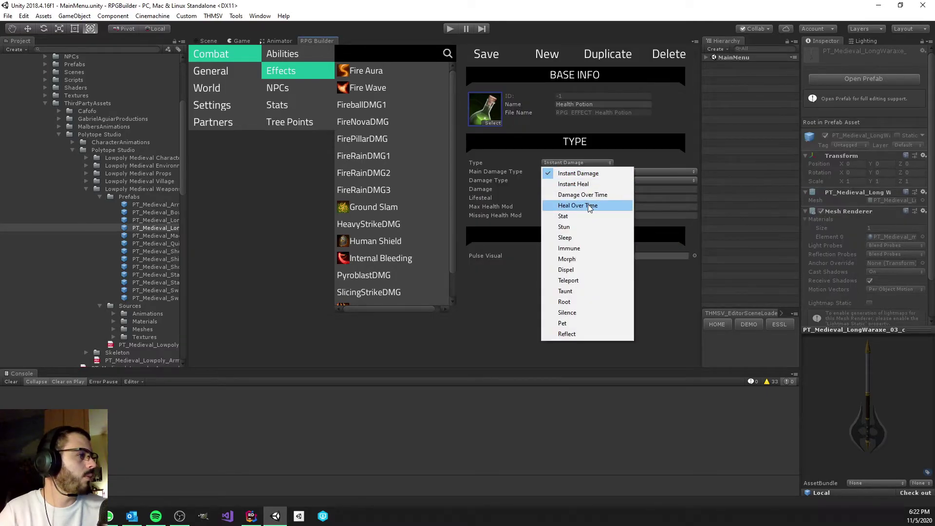
pyautogui.click(586, 195)
pyautogui.click(558, 180)
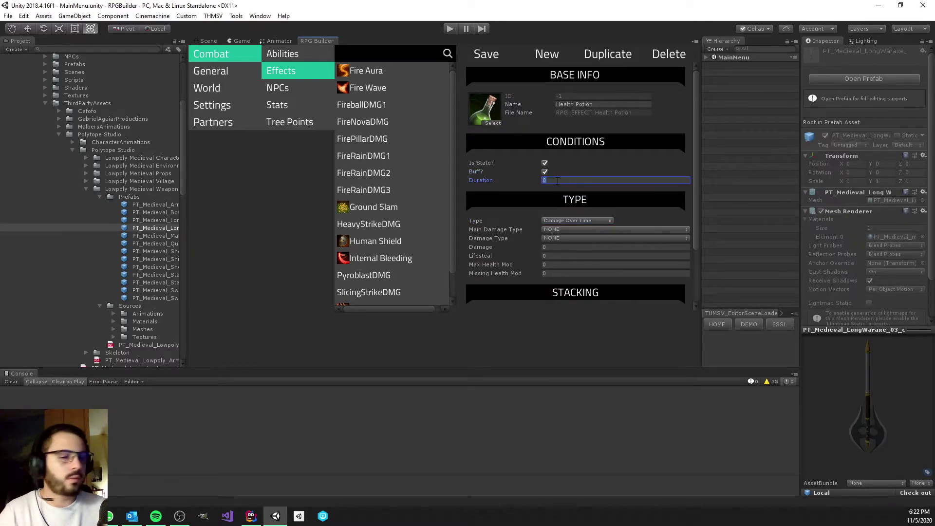
pyautogui.scroll(-3, 561, 192)
pyautogui.click(575, 162)
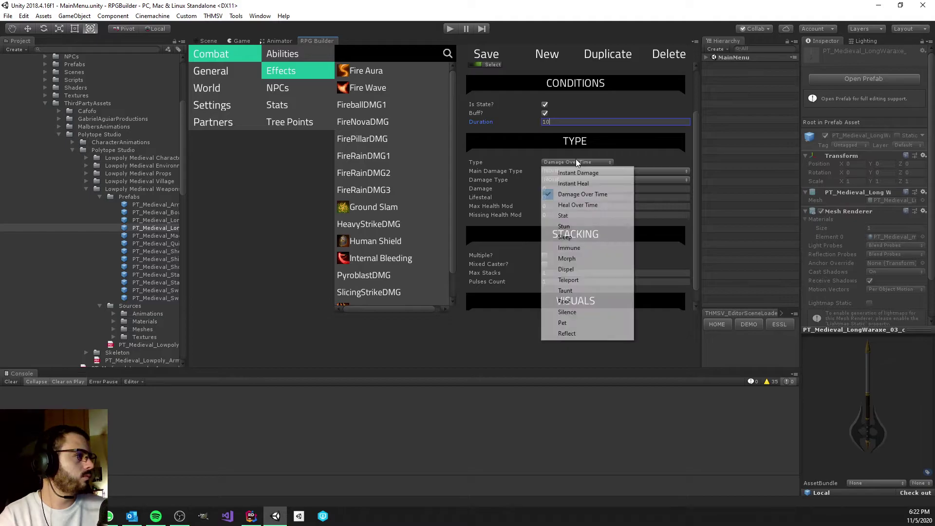
pyautogui.click(590, 205)
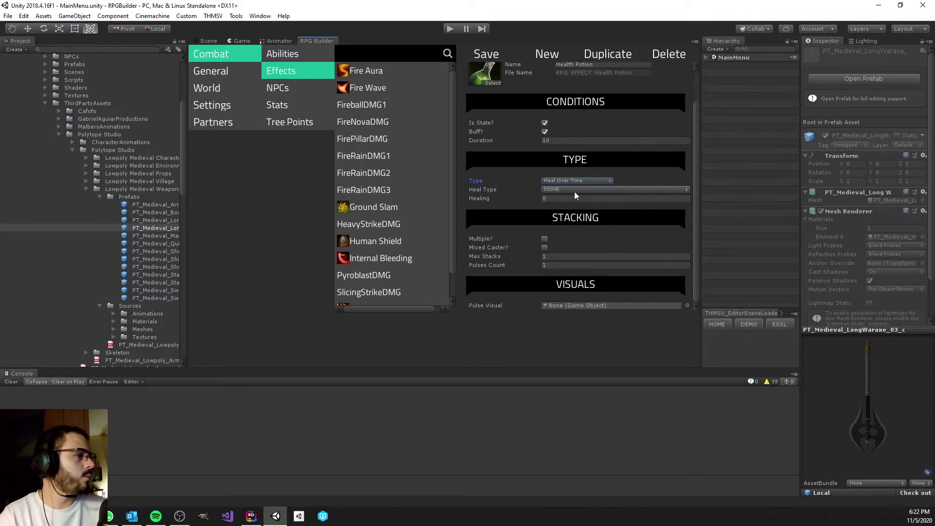
# Step: Keep the heal type at NONE, set Healing to 50 and Pulses Count to 10, and save the effect
pyautogui.click(569, 189)
pyautogui.click(566, 205)
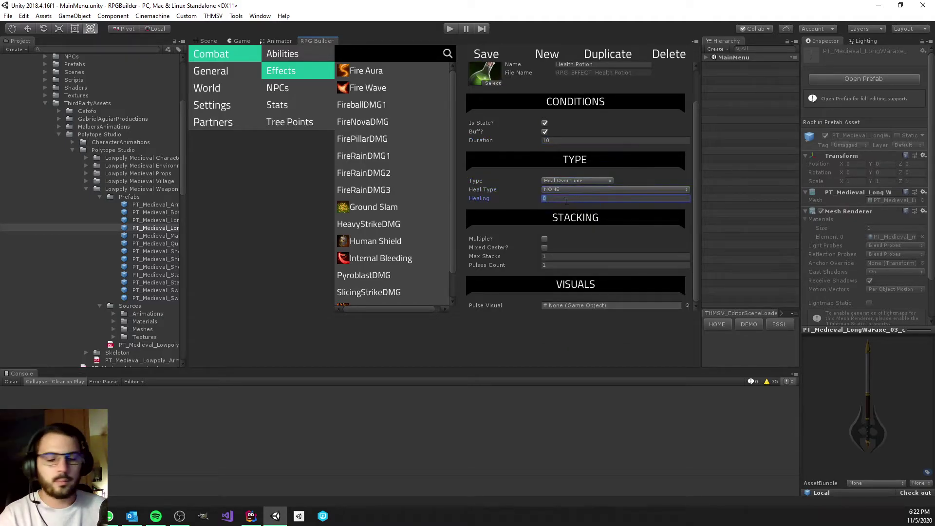
pyautogui.click(560, 265)
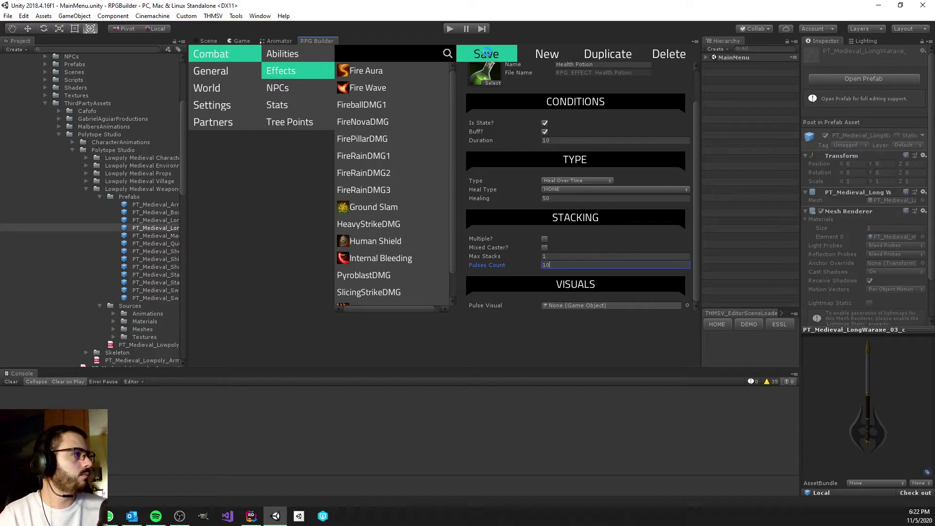
pyautogui.click(487, 55)
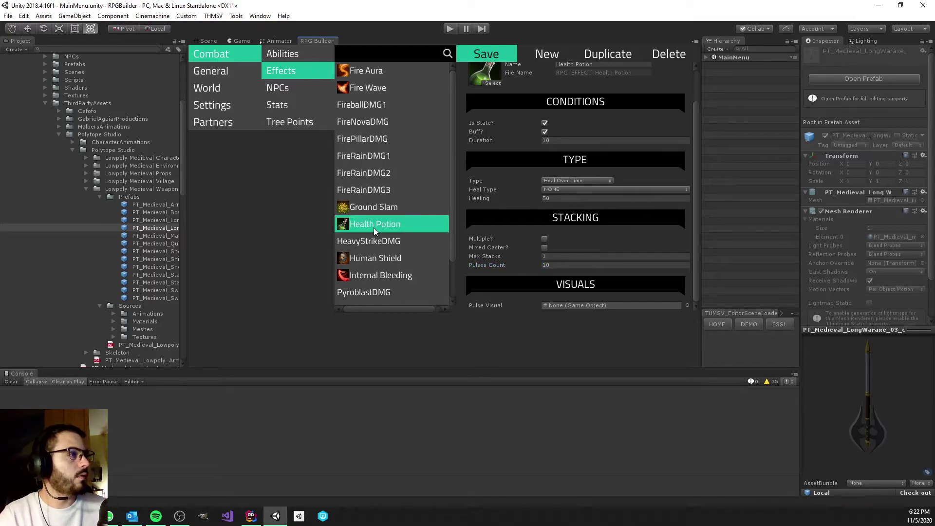
# Step: Give the Health Potion item a Use Effect action with RPG_EFFECT_Health Potion and enable Consume Item
pyautogui.click(260, 73)
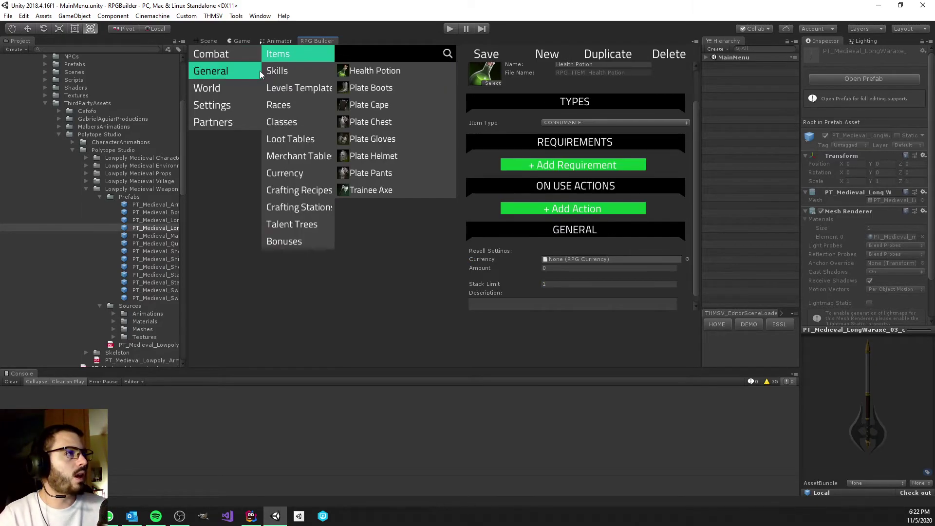
pyautogui.click(366, 73)
pyautogui.scroll(-1, 560, 161)
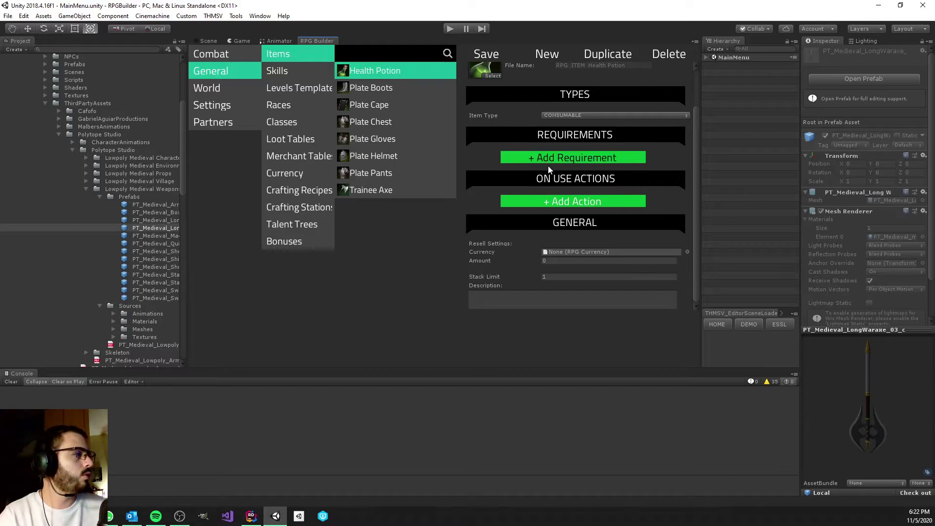
pyautogui.click(574, 202)
pyautogui.click(515, 219)
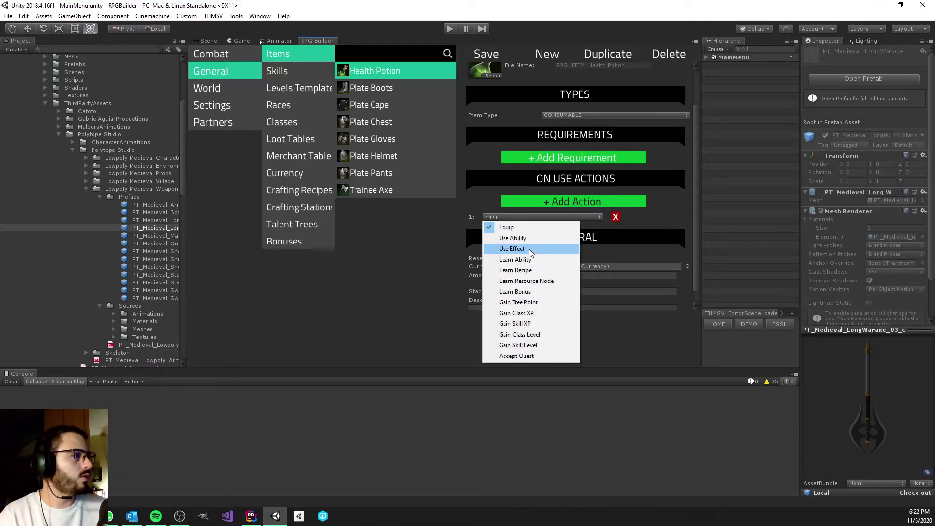
pyautogui.click(532, 250)
pyautogui.click(659, 227)
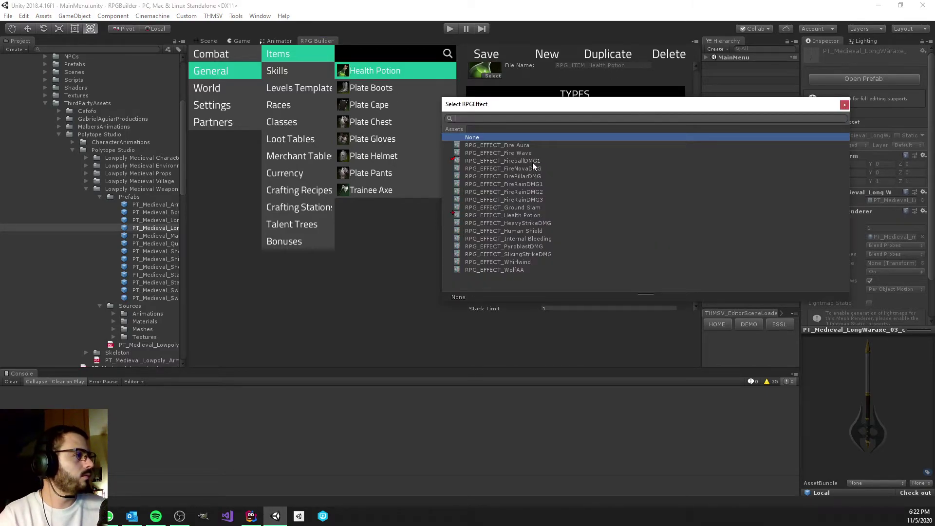
pyautogui.doubleClick(527, 215)
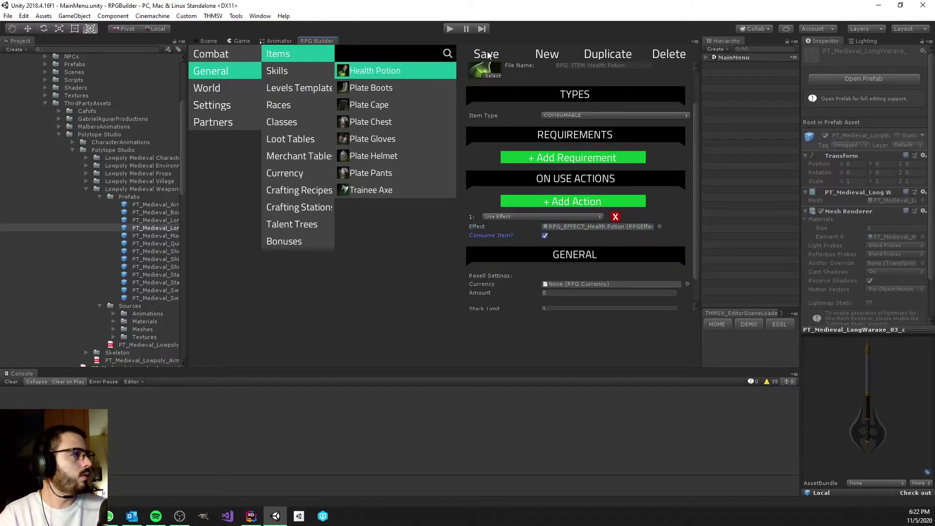
# Step: Set the potion's stack limit to 10, save the item, and reopen it to review its settings
pyautogui.scroll(-2, 554, 295)
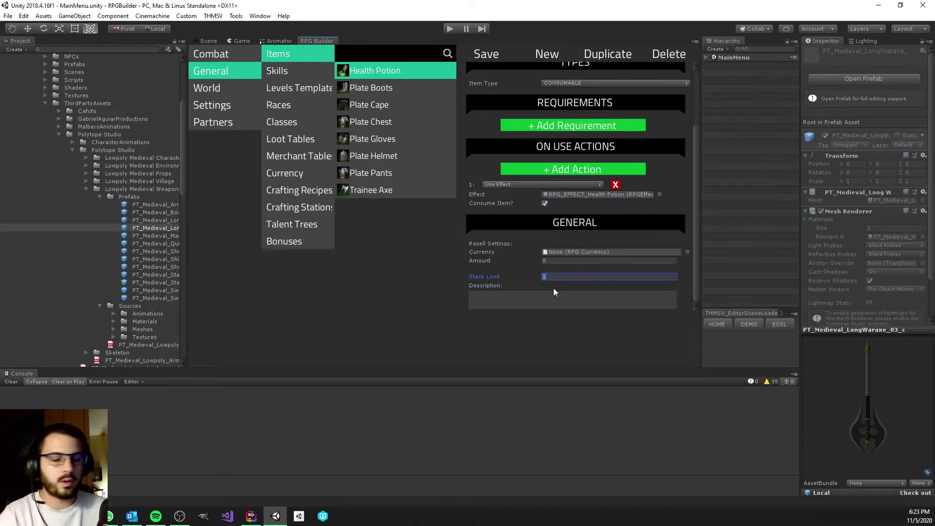
pyautogui.click(487, 55)
pyautogui.click(370, 173)
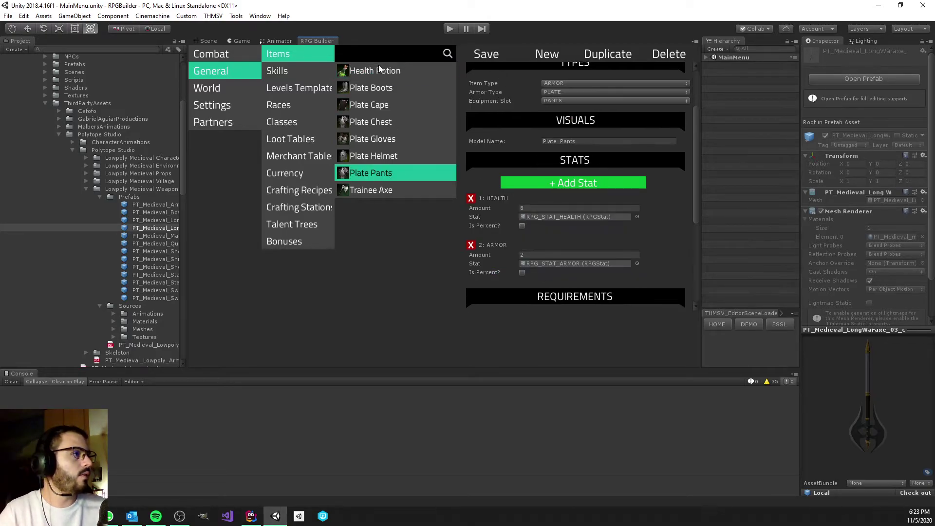
pyautogui.click(375, 71)
pyautogui.scroll(5, 554, 189)
pyautogui.scroll(-3, 565, 156)
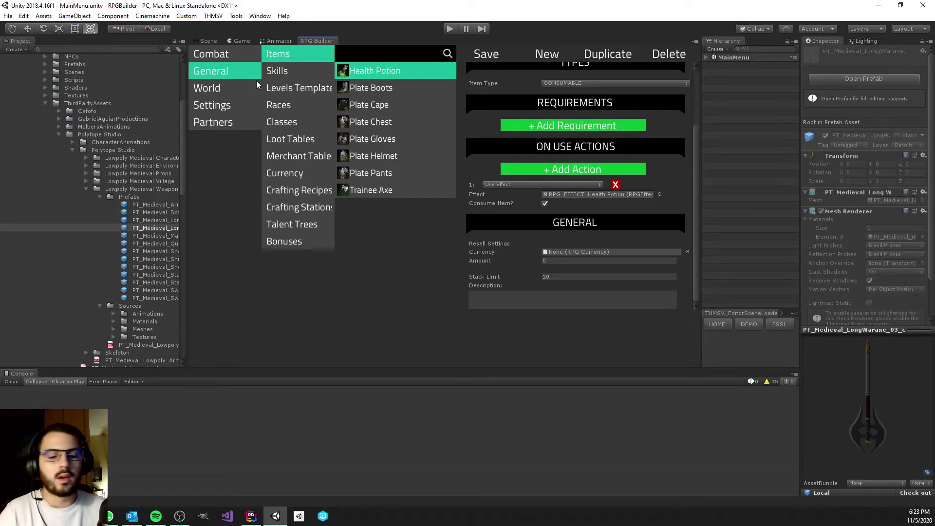
# Step: Run the game and start playing with a new male Human Warrior named Test
pyautogui.click(241, 41)
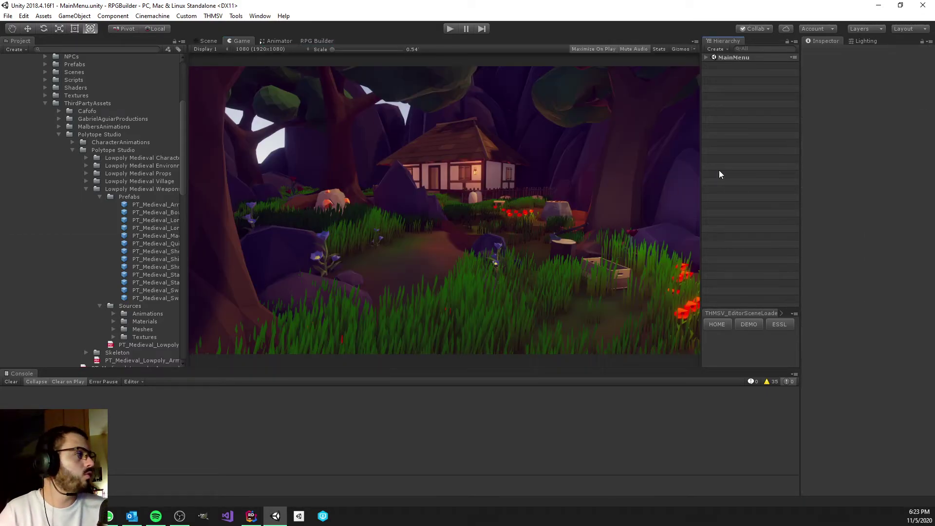
pyautogui.click(455, 30)
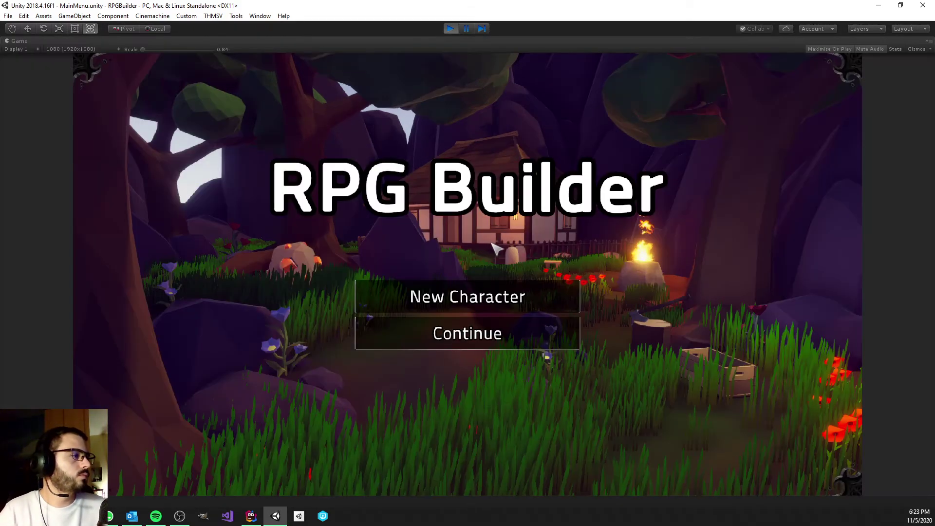
pyautogui.click(463, 295)
pyautogui.click(482, 440)
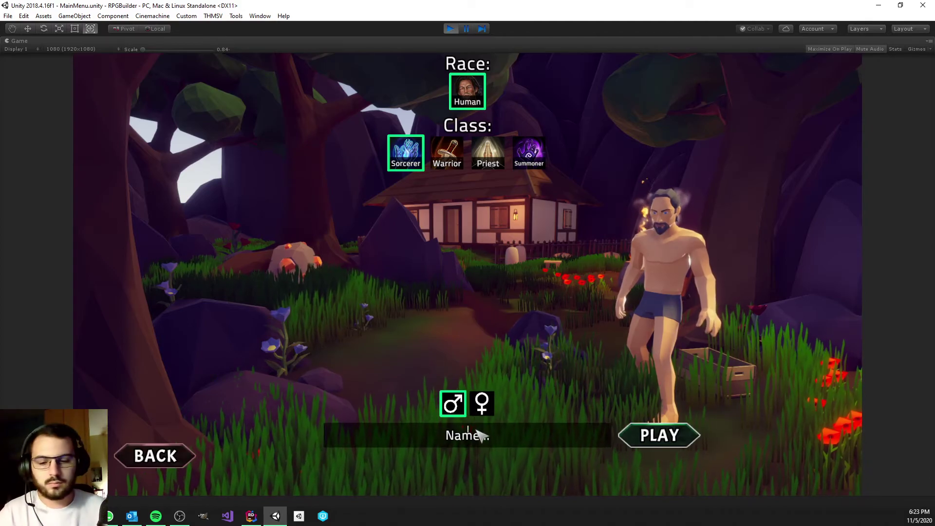
pyautogui.write('Test')
pyautogui.click(446, 153)
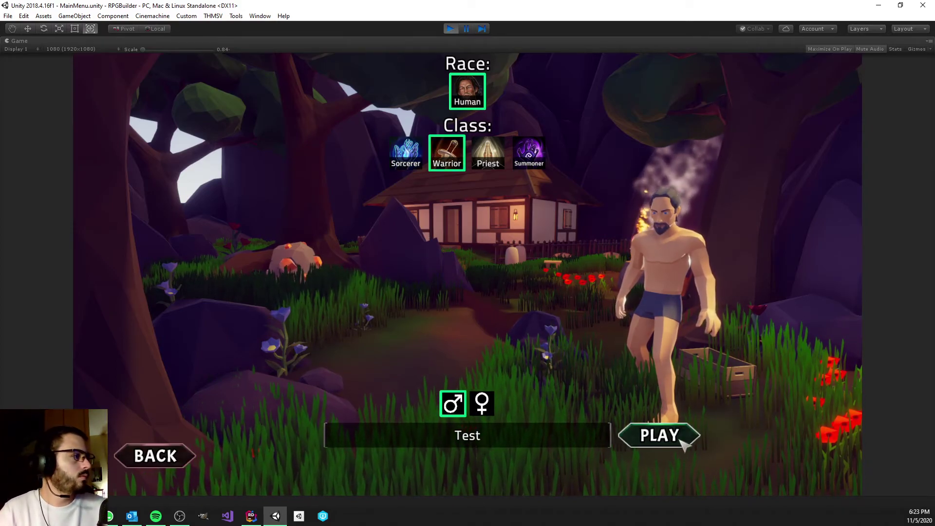
pyautogui.click(659, 435)
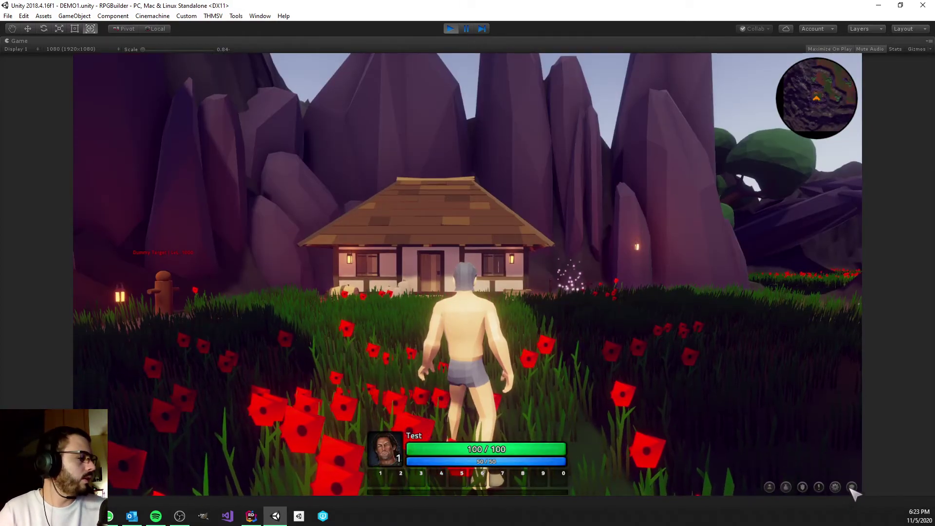
# Step: Walk the character forward, check the inventory and close it, and open the in-game developer panel
pyautogui.press('w')
pyautogui.click(802, 487)
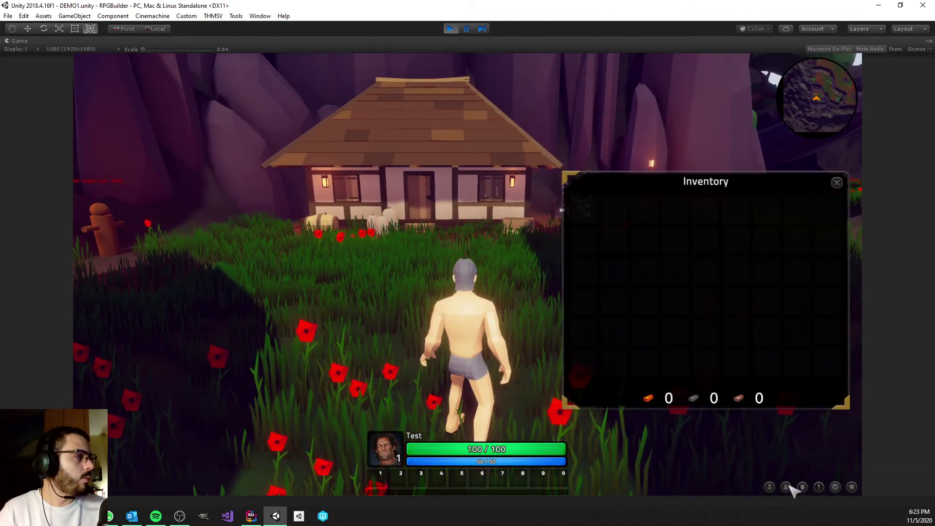
pyautogui.click(803, 487)
pyautogui.press('F1')
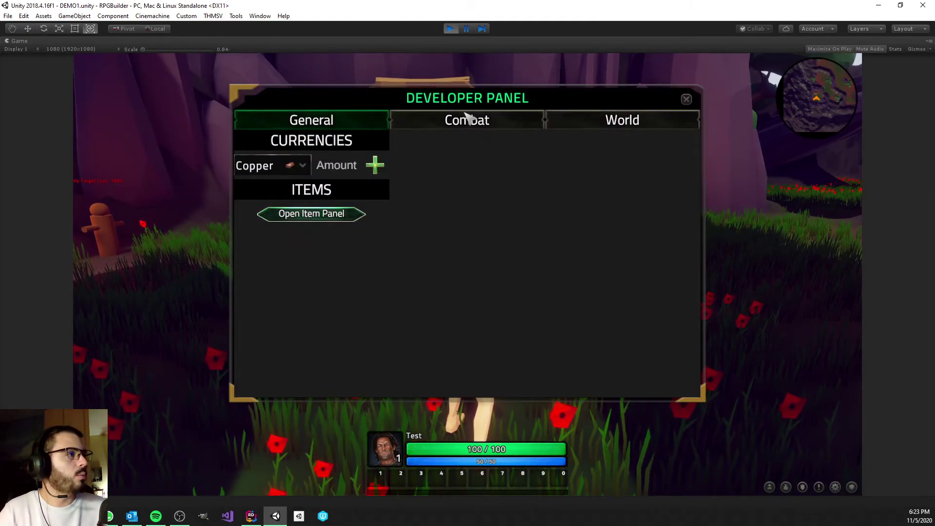
# Step: Look through the developer panel's Combat and General options and open its item panel
pyautogui.click(431, 121)
pyautogui.click(353, 121)
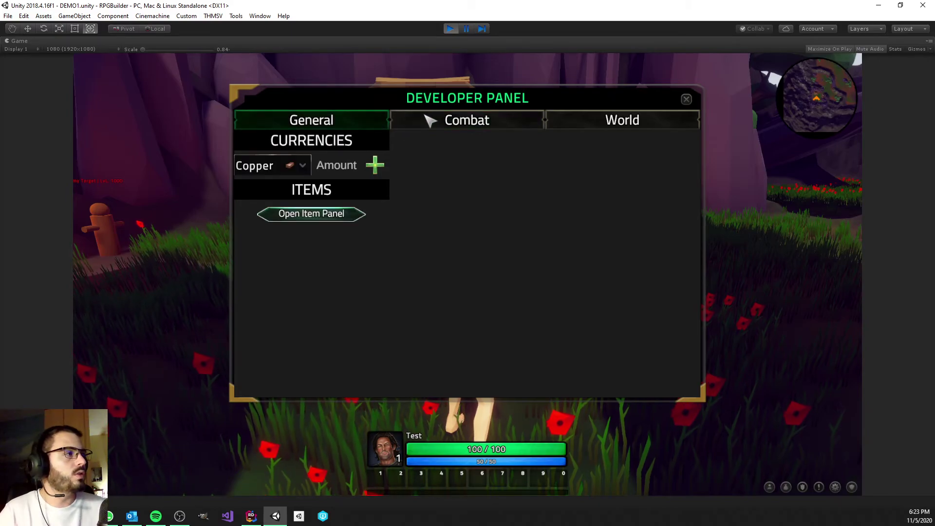
pyautogui.click(422, 124)
pyautogui.click(336, 214)
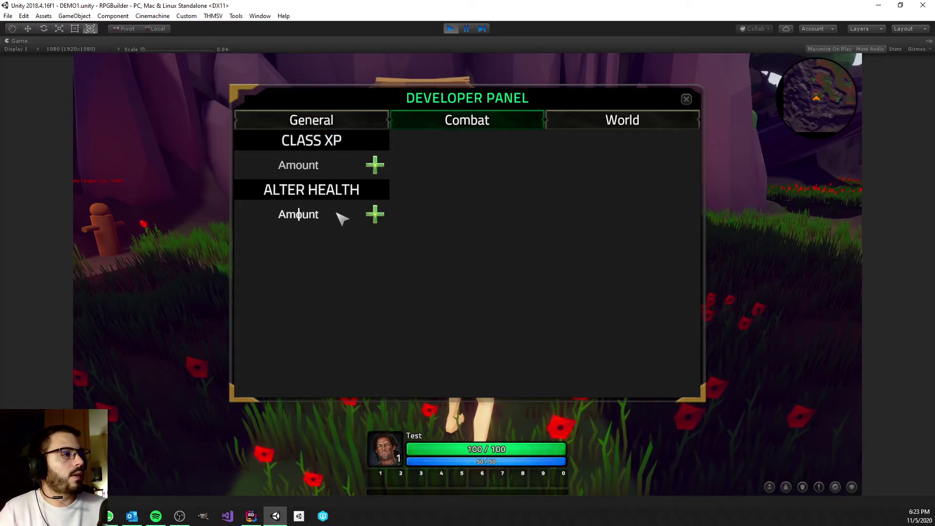
pyautogui.click(329, 126)
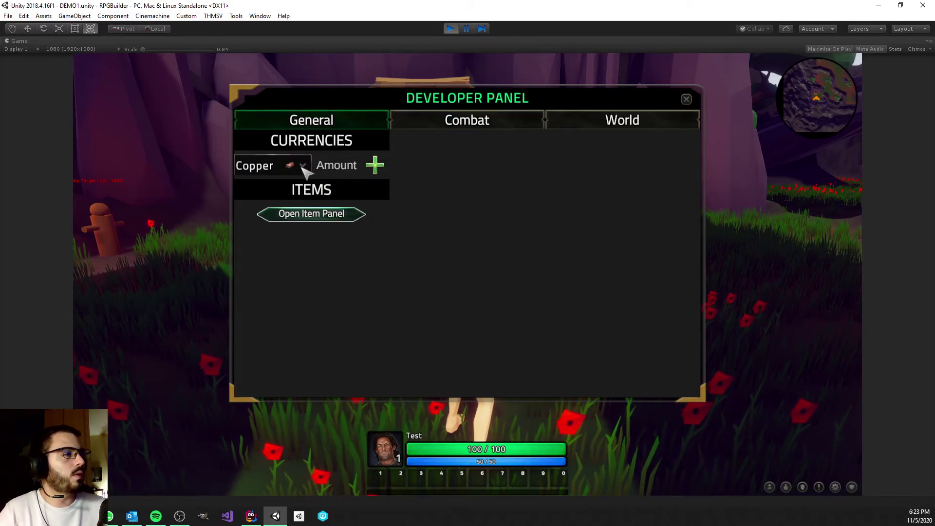
pyautogui.click(335, 223)
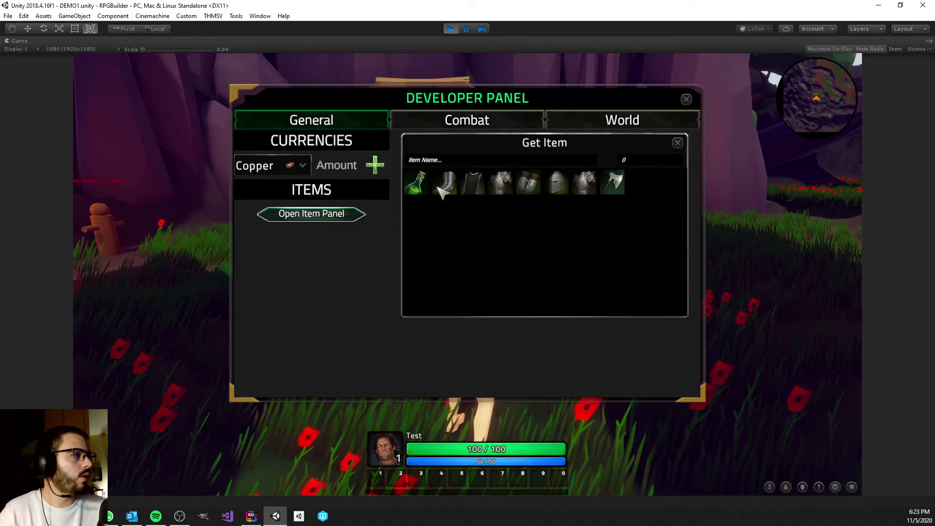
# Step: Add the six plate armor pieces, the axe and 5 Health Potions to the inventory, and close the developer panel
pyautogui.click(786, 487)
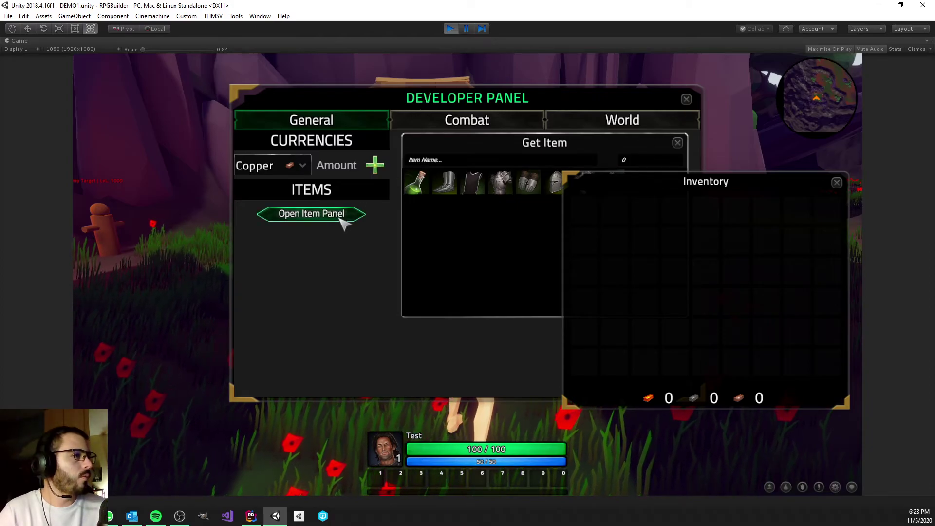
pyautogui.click(687, 99)
pyautogui.press('F1')
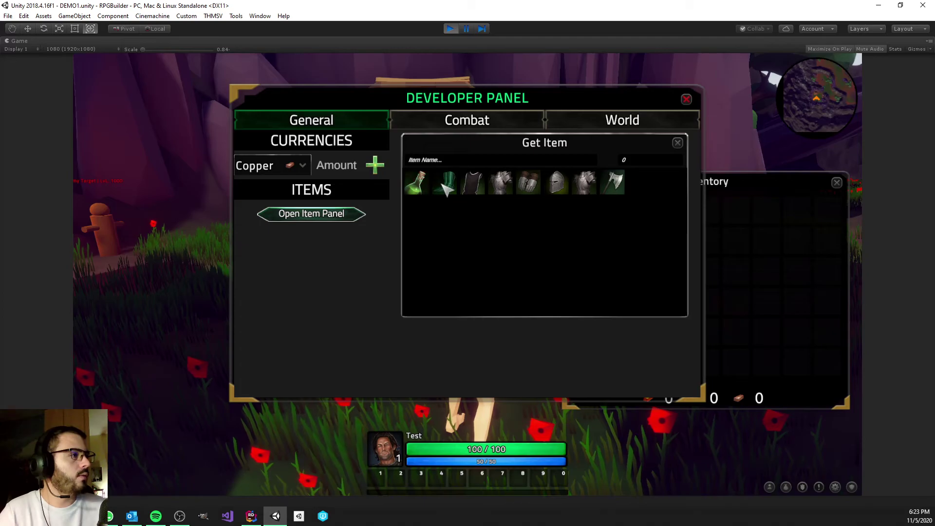
pyautogui.click(557, 184)
pyautogui.click(584, 184)
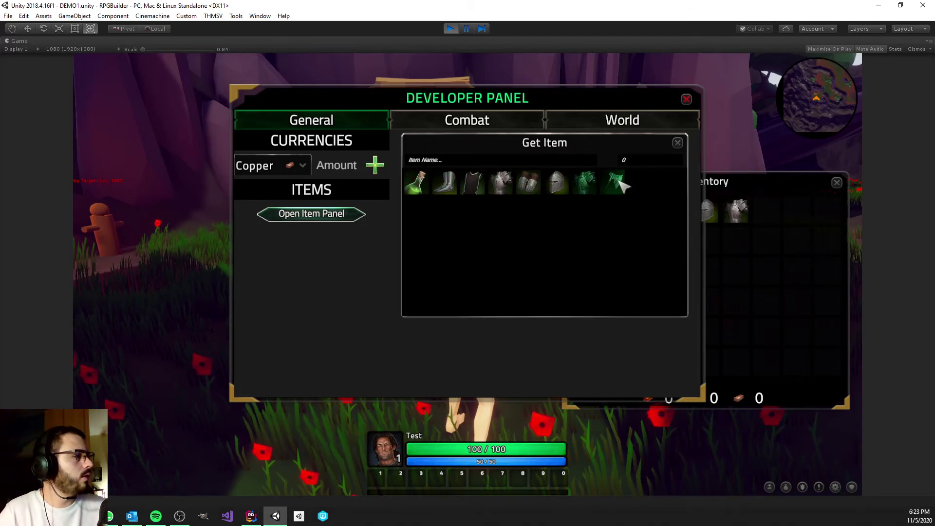
pyautogui.click(613, 183)
pyautogui.click(643, 162)
pyautogui.write('5')
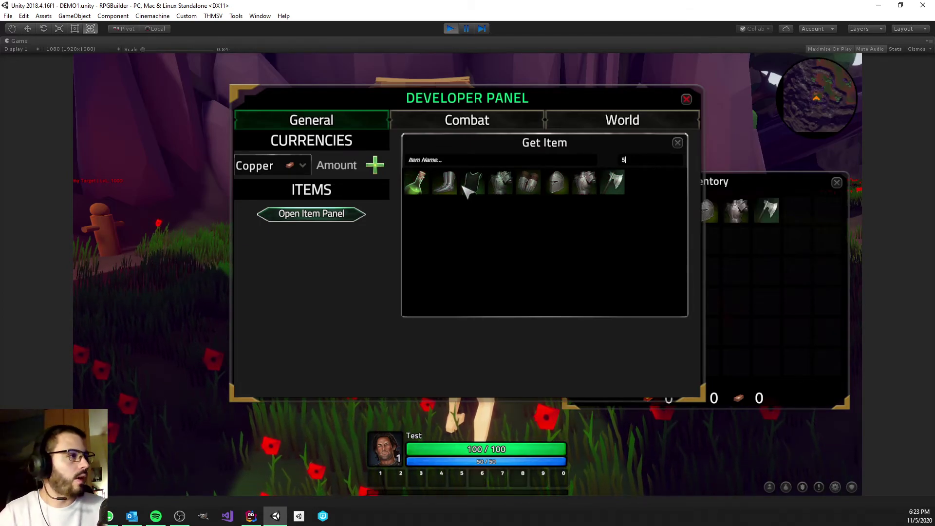
pyautogui.click(686, 100)
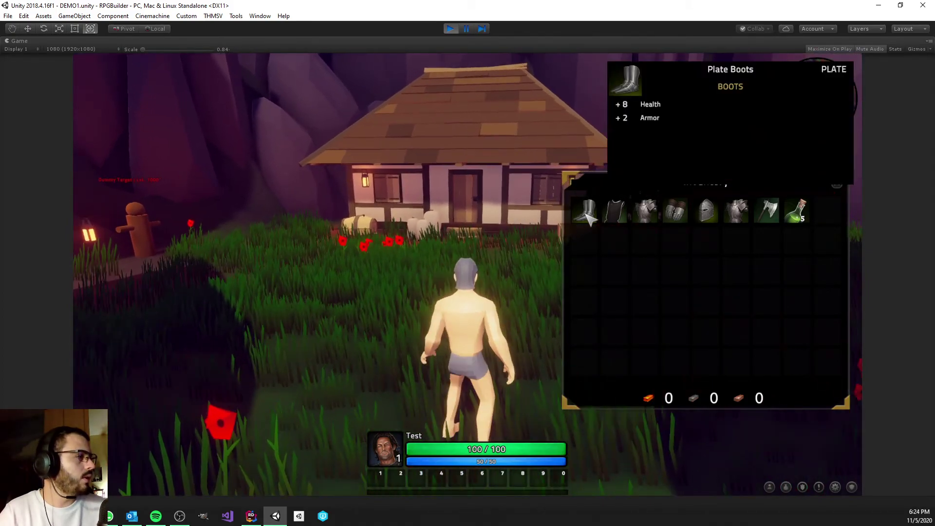
# Step: Equip the plate boots, cape, chest, gloves, helmet and pants plus the axe, with the character's gear shown alongside
pyautogui.rightClick(585, 211)
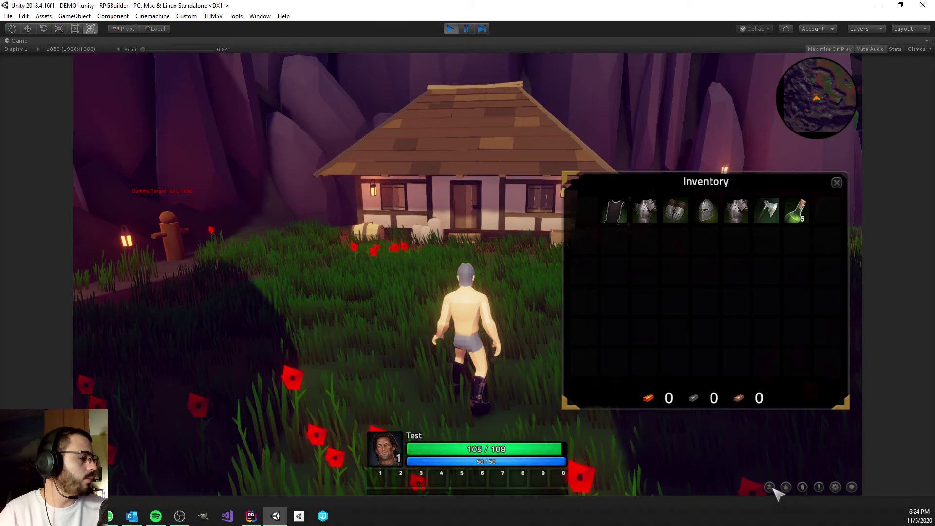
pyautogui.click(771, 488)
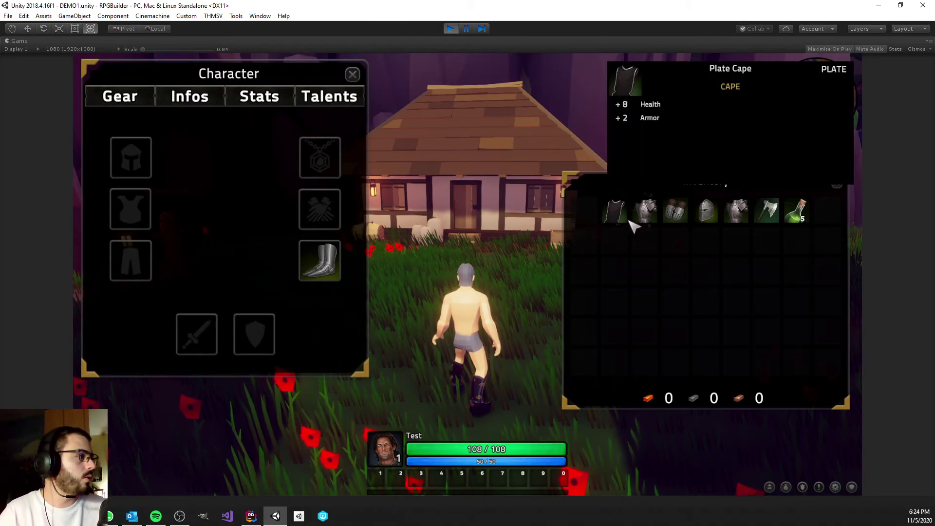
pyautogui.rightClick(617, 215)
pyautogui.rightClick(645, 215)
pyautogui.rightClick(677, 215)
pyautogui.rightClick(708, 217)
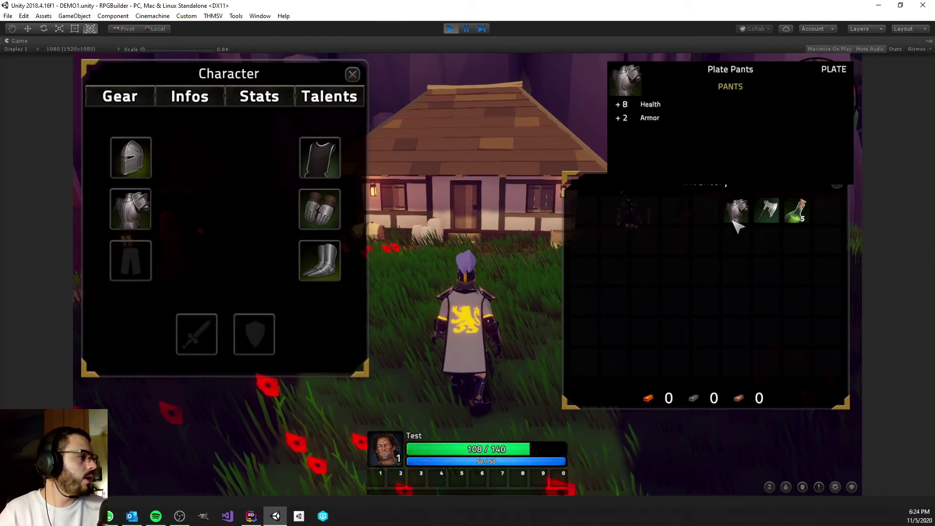
pyautogui.rightClick(735, 217)
pyautogui.rightClick(768, 212)
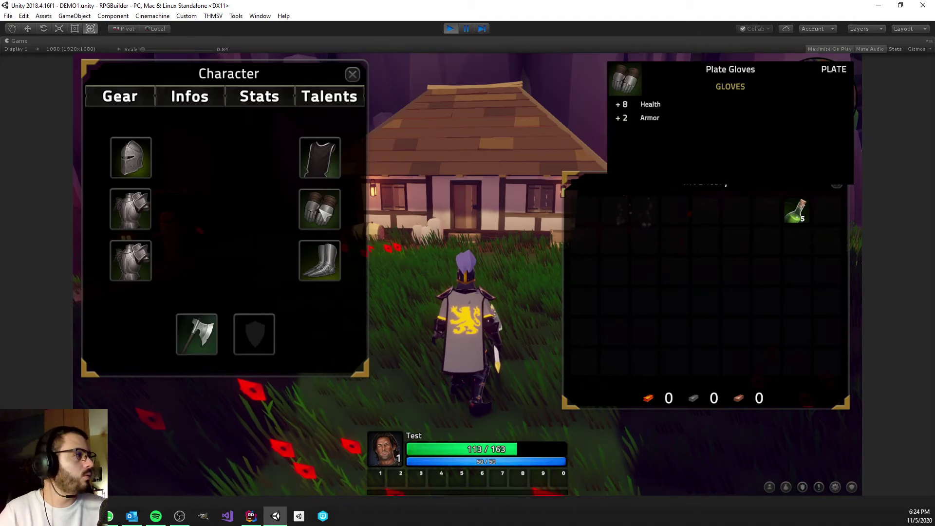
# Step: Examine the equipped items' stats and view the armored character from the front and back
pyautogui.moveTo(152, 246)
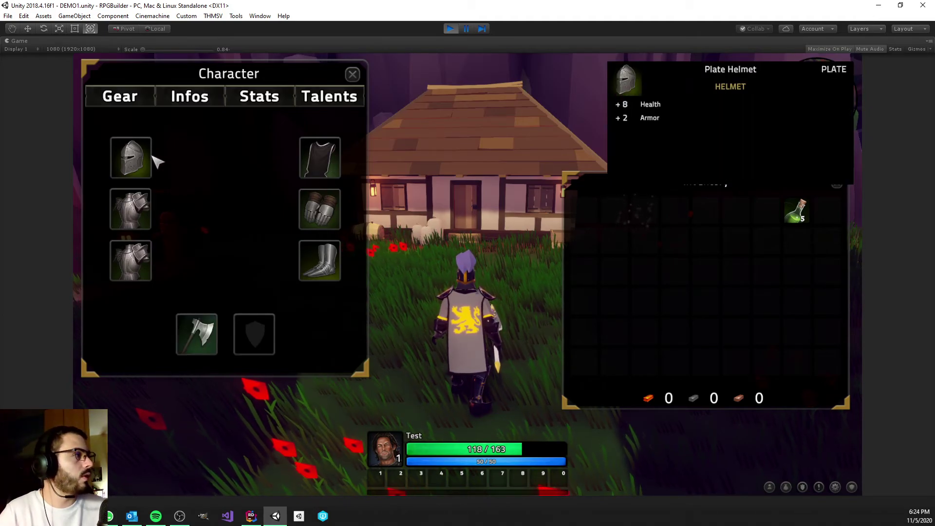
pyautogui.moveTo(414, 170); pyautogui.dragTo(584, 171, button='right')
pyautogui.moveTo(487, 300); pyautogui.dragTo(545, 300, button='right')
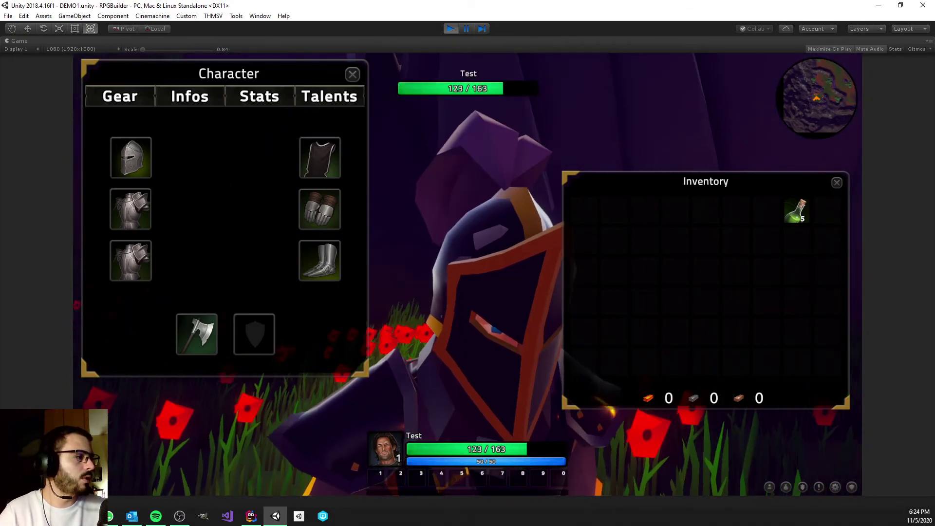
pyautogui.press('Escape')
pyautogui.press('Escape')
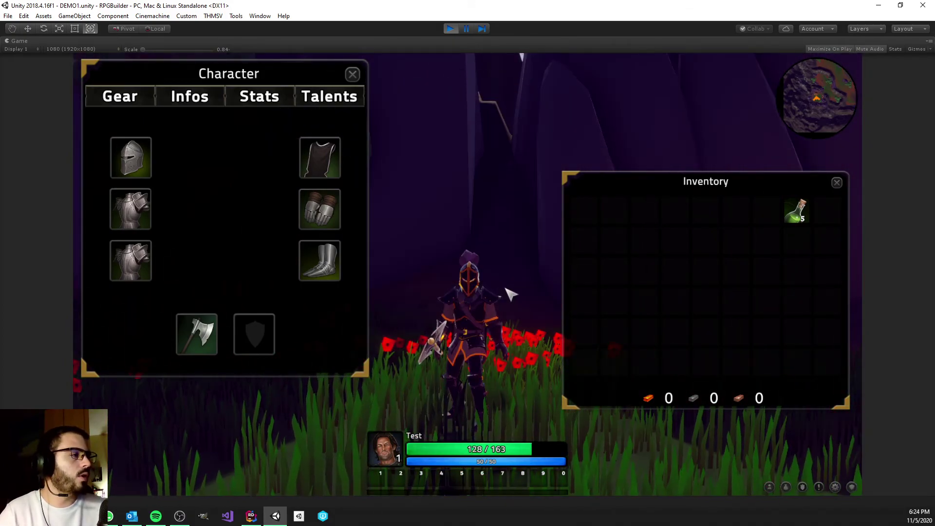
pyautogui.moveTo(499, 288); pyautogui.dragTo(471, 243, button='right')
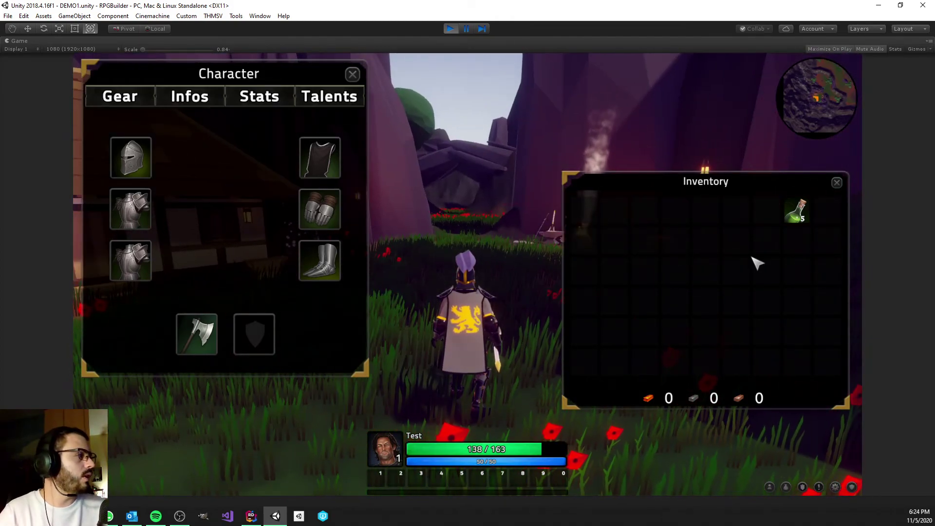
# Step: Use one Health Potion from the inventory, close the character window, and look around the village
pyautogui.rightClick(799, 213)
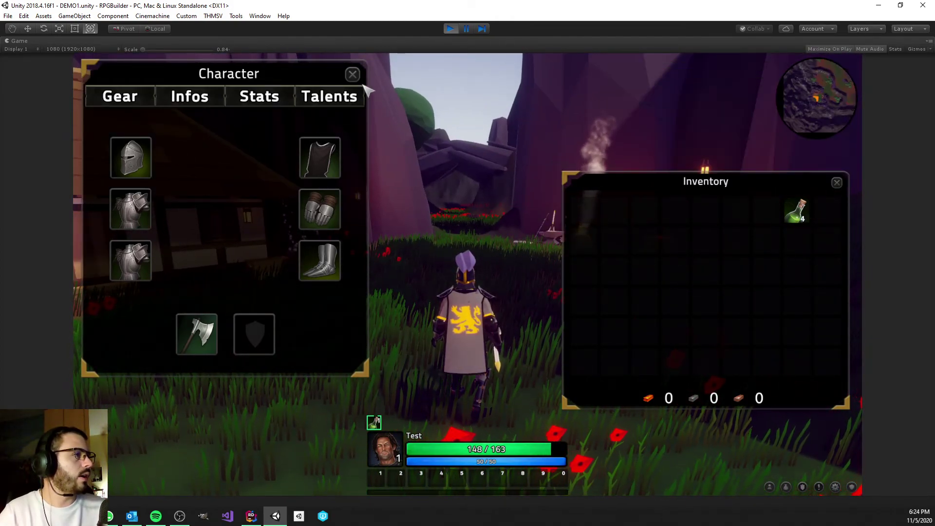
pyautogui.click(352, 74)
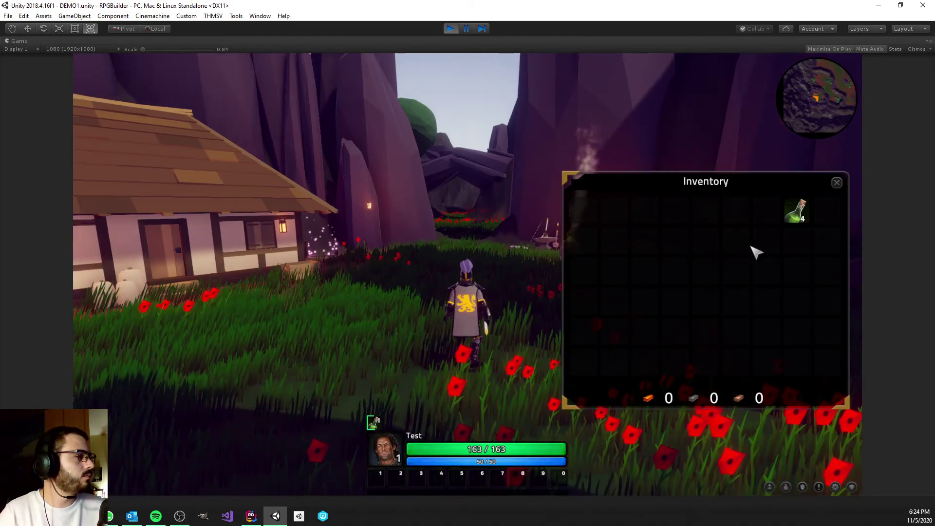
pyautogui.moveTo(805, 220)
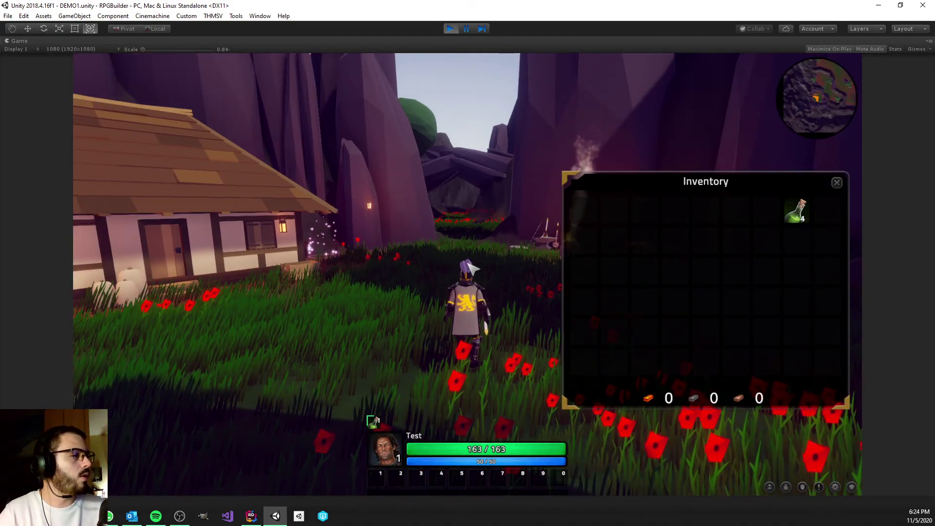
pyautogui.moveTo(816, 234); pyautogui.dragTo(648, 236, button='right')
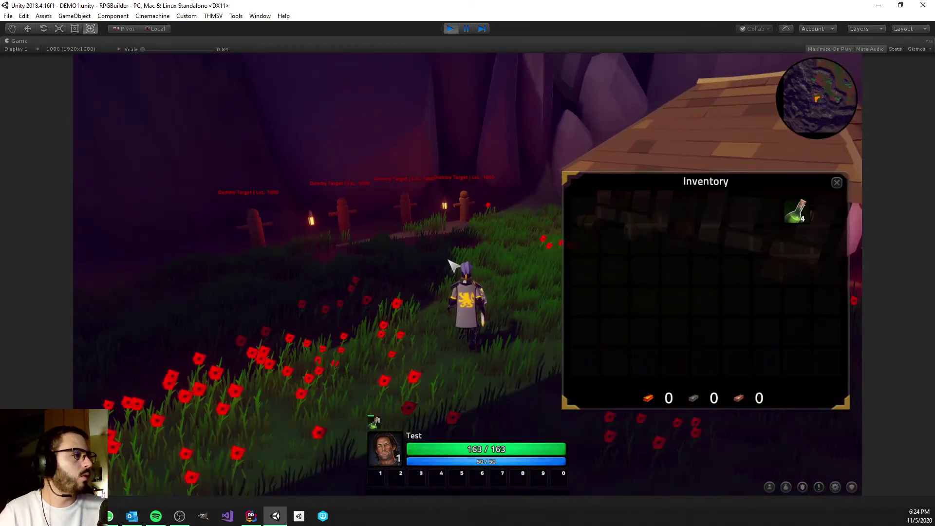
pyautogui.moveTo(453, 265)
pyautogui.mouseDown(button='right')
pyautogui.moveTo(633, 267)
pyautogui.moveTo(512, 267)
pyautogui.mouseUp(button='right')
# Step: Learn the blue strike and the lower red slash abilities in the Warrior talent tree, and close the tree
pyautogui.click(770, 487)
pyautogui.click(319, 96)
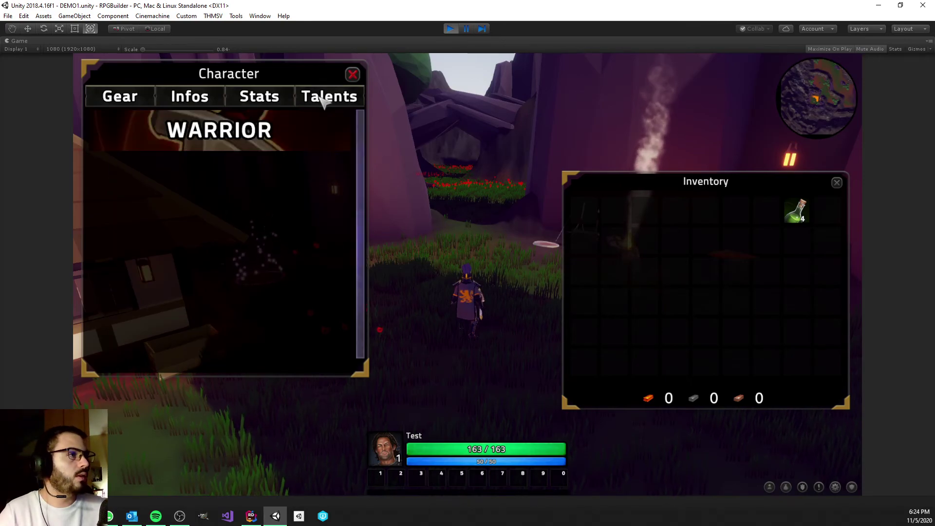
pyautogui.click(273, 136)
pyautogui.moveTo(476, 390)
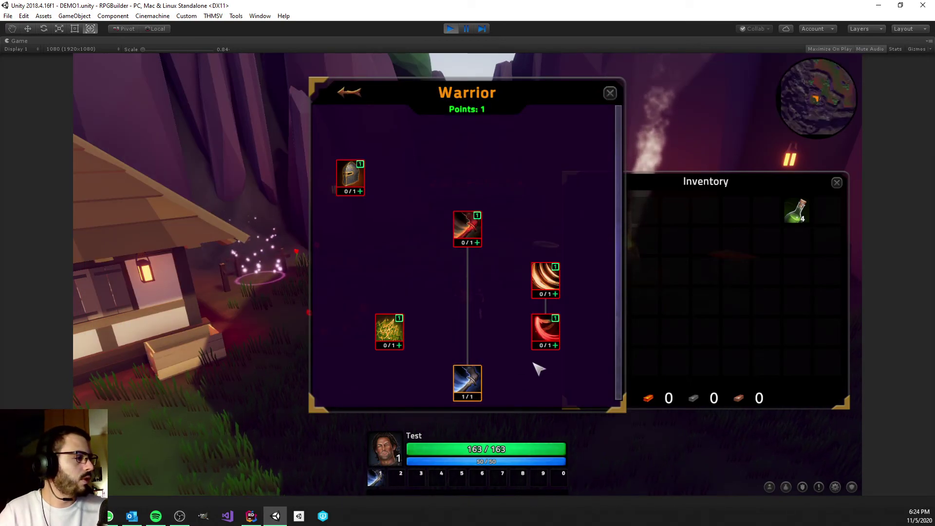
pyautogui.click(556, 342)
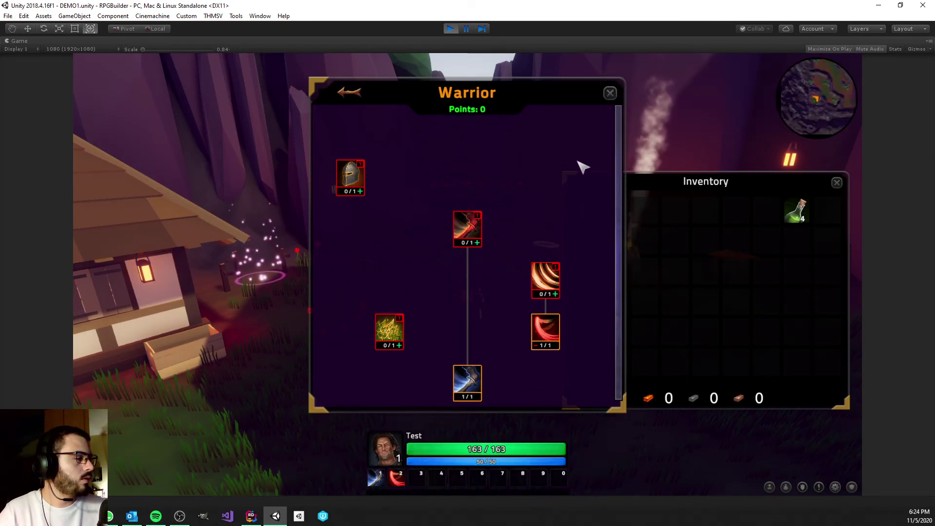
pyautogui.click(610, 93)
# Step: Close the inventory and run the character through the rock passage to the wolf in the flower field
pyautogui.press('w')
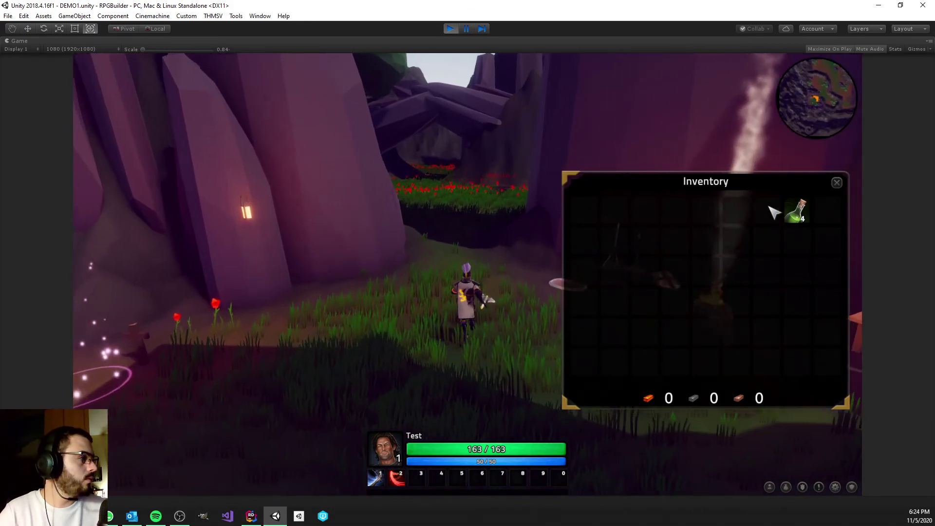
pyautogui.click(836, 183)
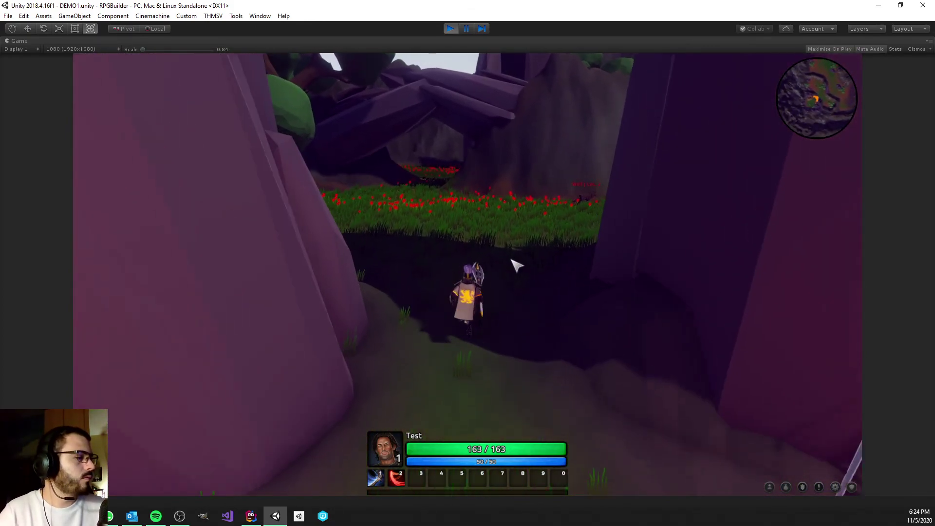
pyautogui.press('w')
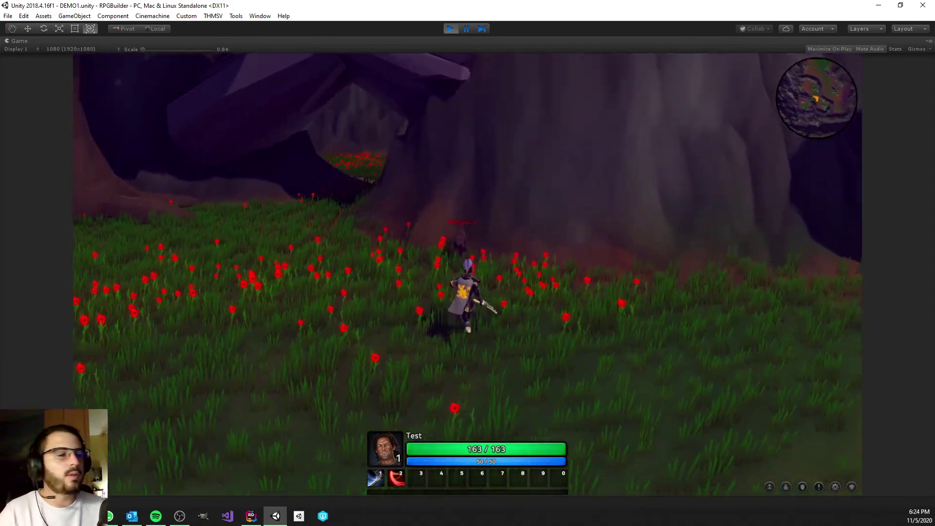
# Step: Fight the wolf with the two Warrior abilities until it is killed
pyautogui.press('1')
pyautogui.press('2')
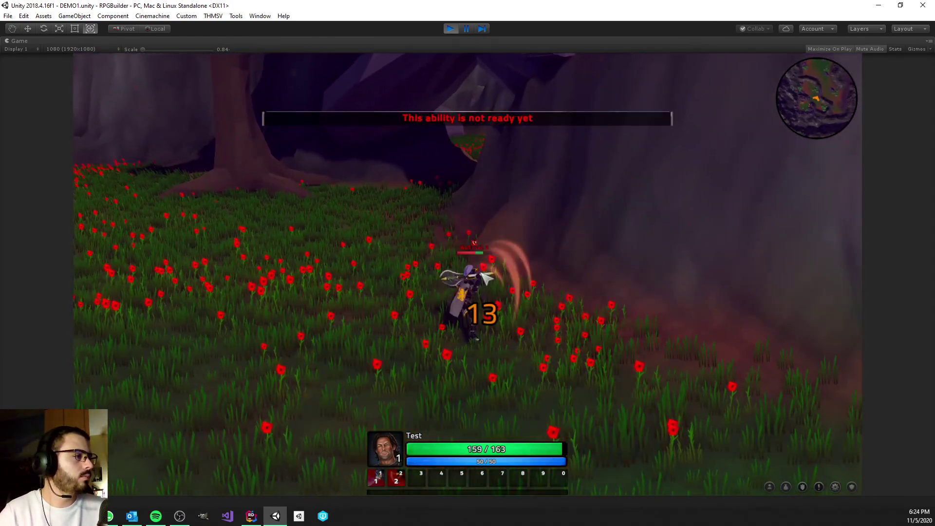
pyautogui.click(482, 291)
pyautogui.press('1')
pyautogui.click(486, 276)
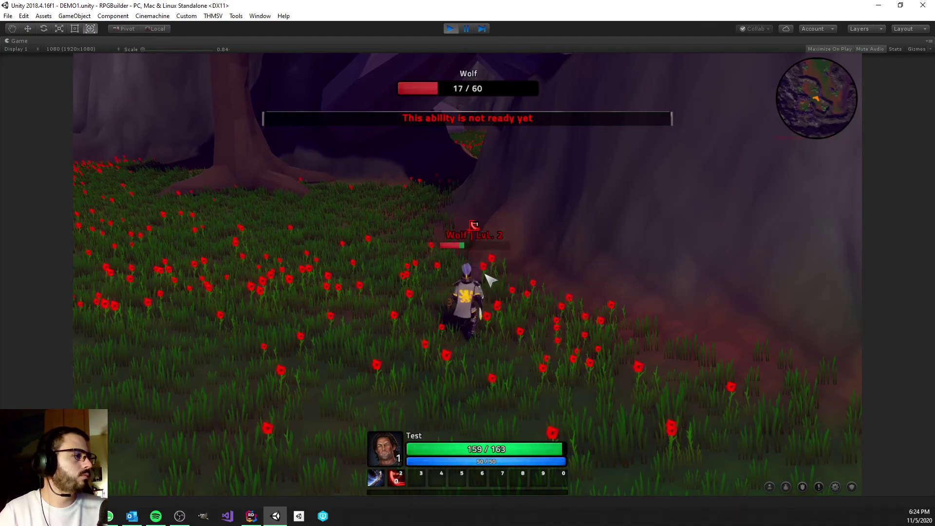
pyautogui.press('2')
pyautogui.press('2')
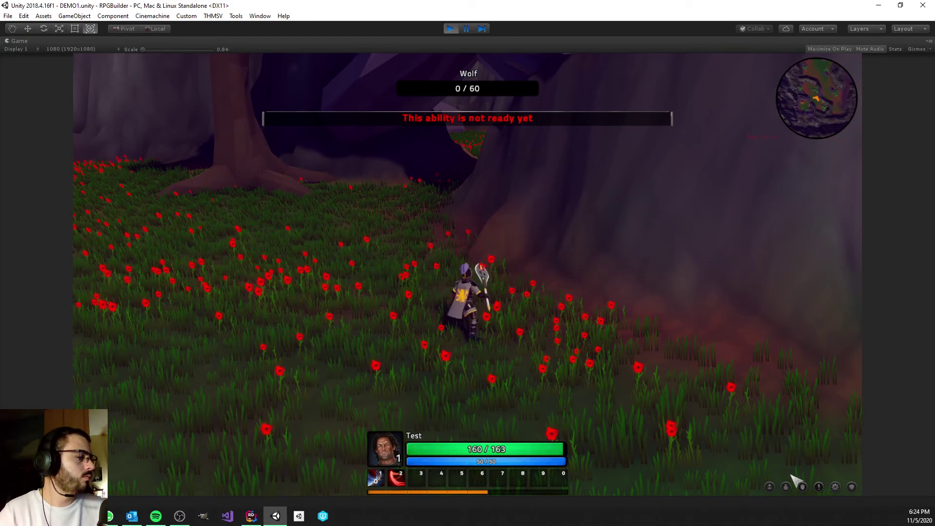
# Step: Use another Health Potion from the inventory after the fight and close the inventory
pyautogui.click(802, 485)
pyautogui.rightClick(794, 210)
pyautogui.click(839, 182)
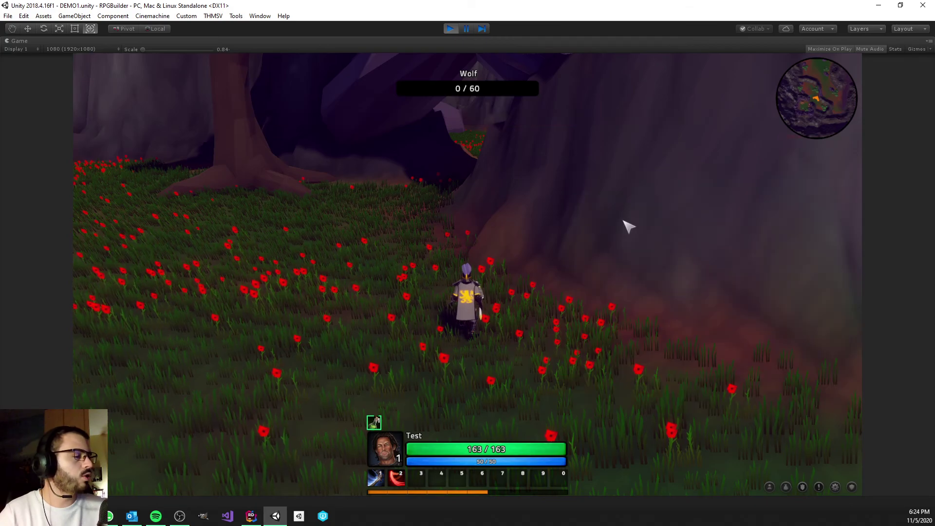
# Step: Turn the character around and run back through the rock passage to the fire pit and weapons near the house
pyautogui.moveTo(628, 226); pyautogui.dragTo(618, 224, button='right')
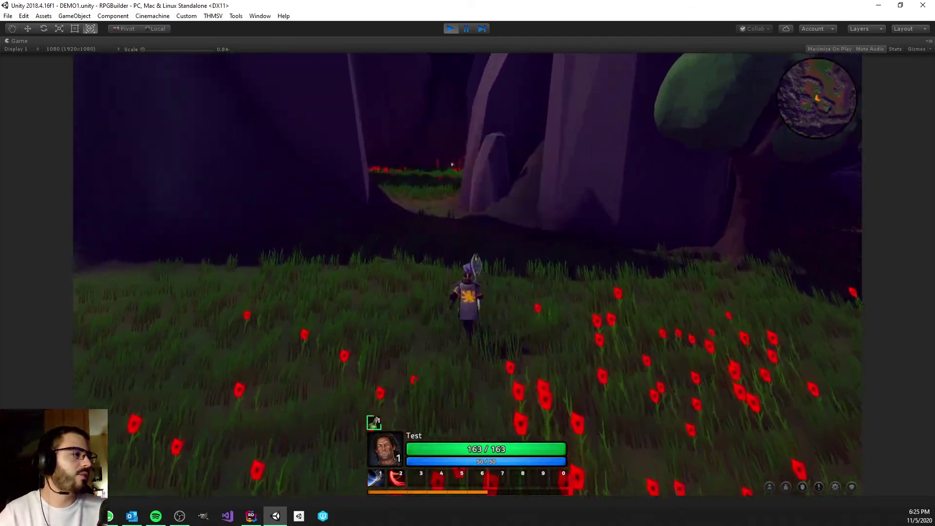
pyautogui.press('w')
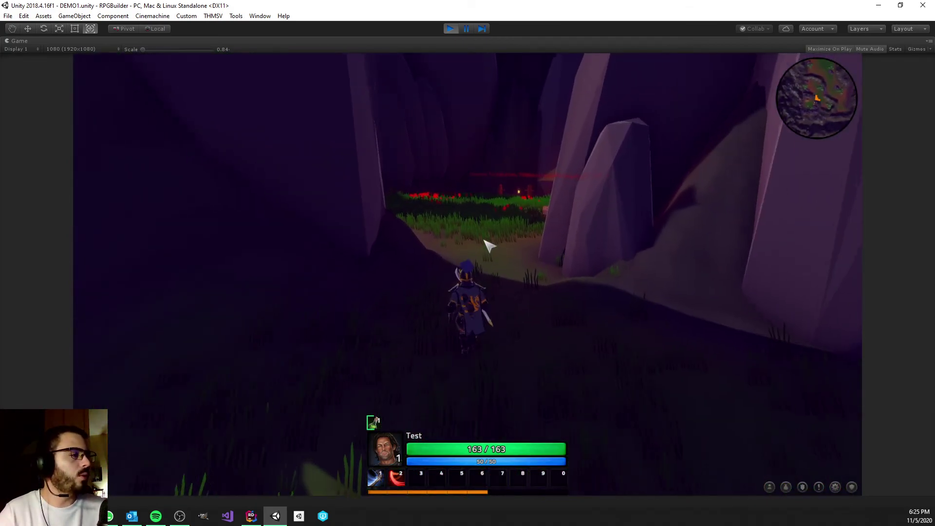
pyautogui.press('w')
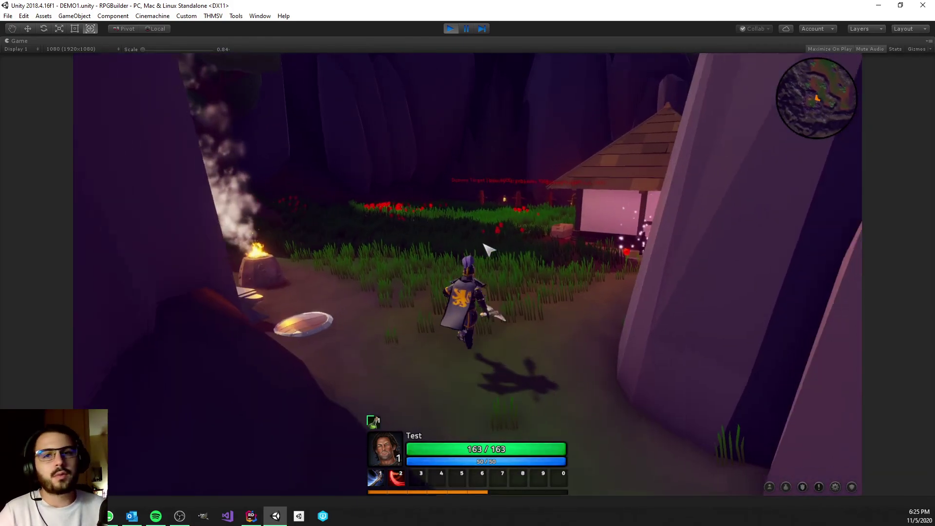
pyautogui.press('w')
pyautogui.press('a')
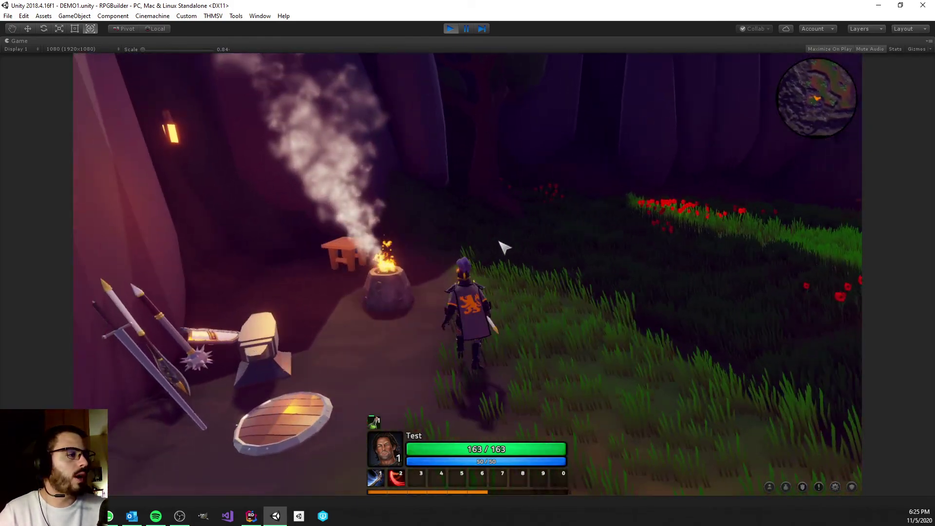